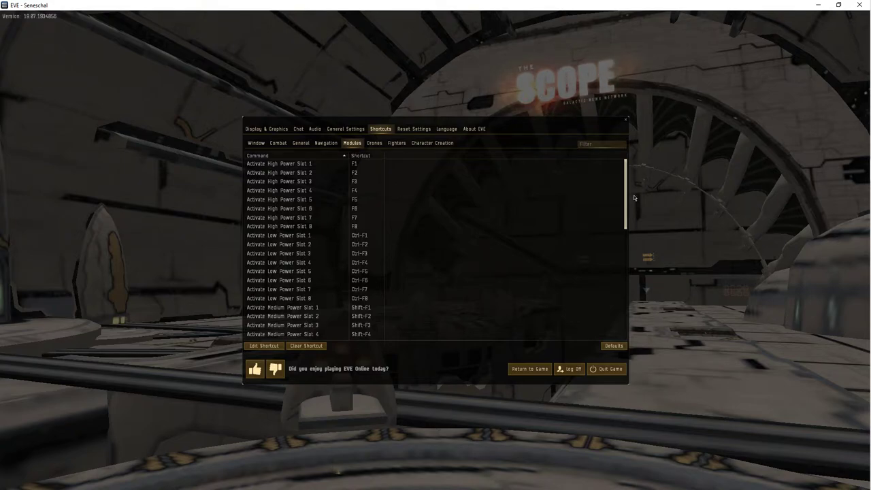
click(442, 175)
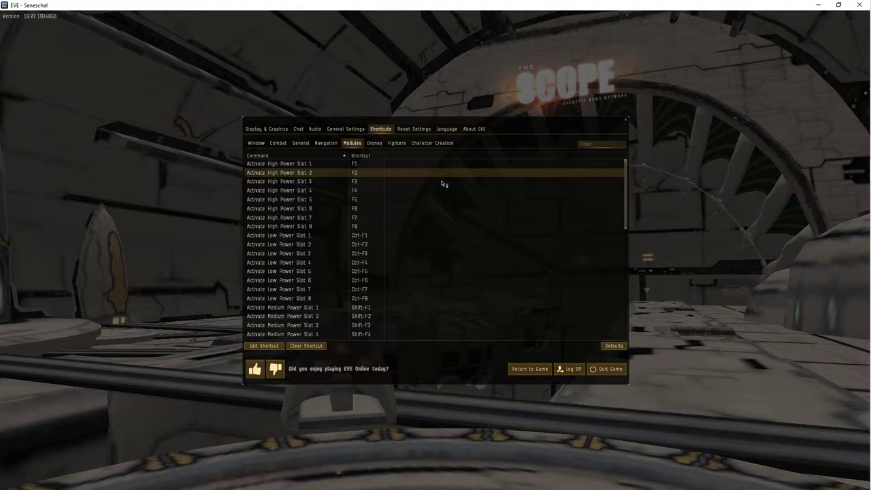
click(376, 246)
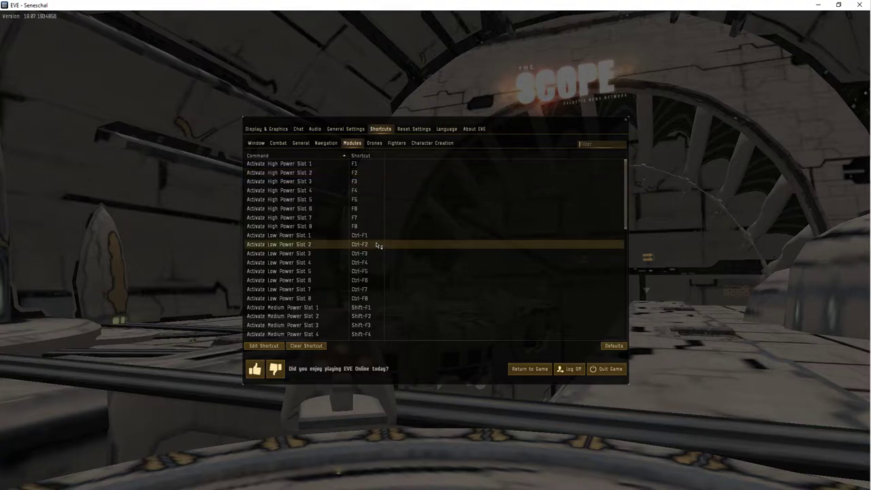
click(398, 234)
Step: Switch to the MajorFreak client and examine its module shortcuts for slot activation and overload
mouse_move(858, 178)
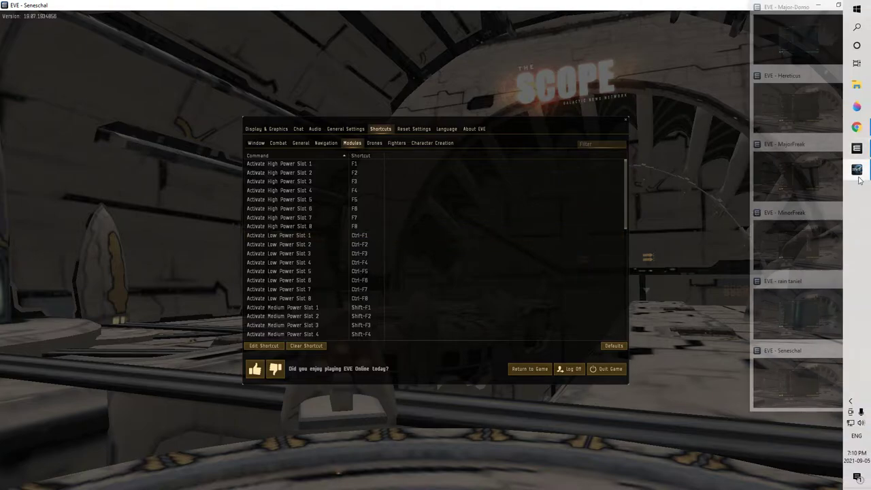
click(782, 174)
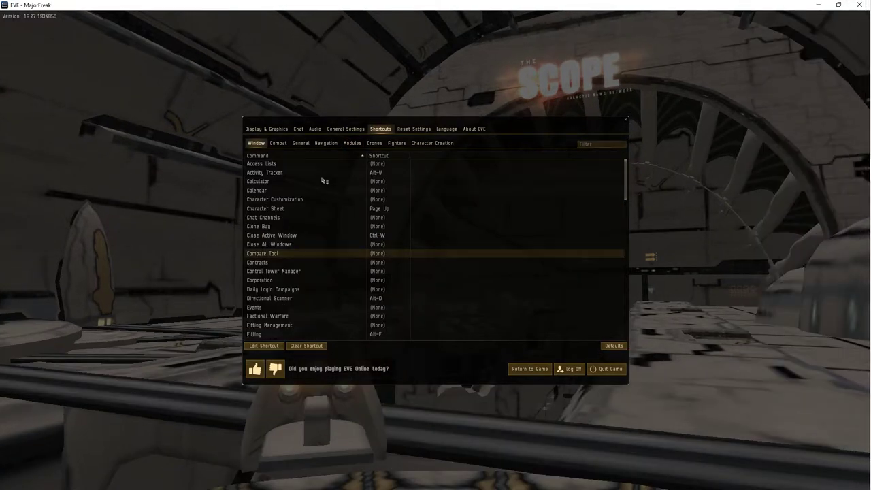
click(352, 143)
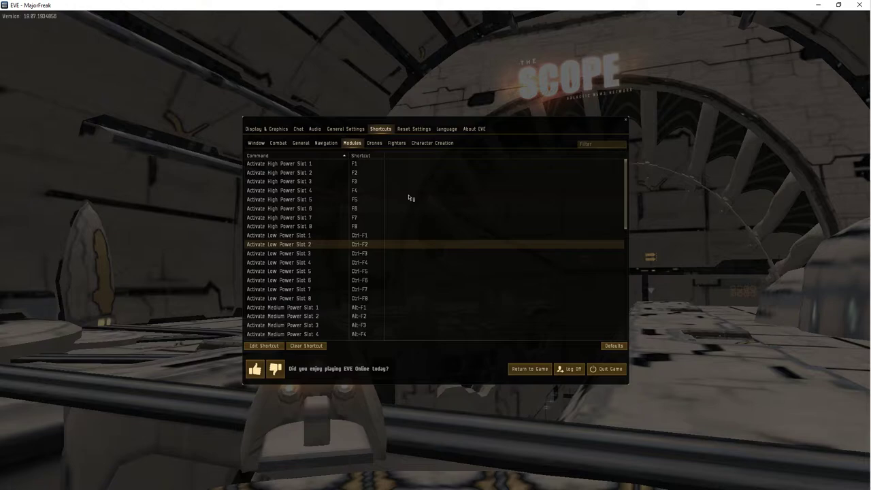
scroll(411, 198, down, 7)
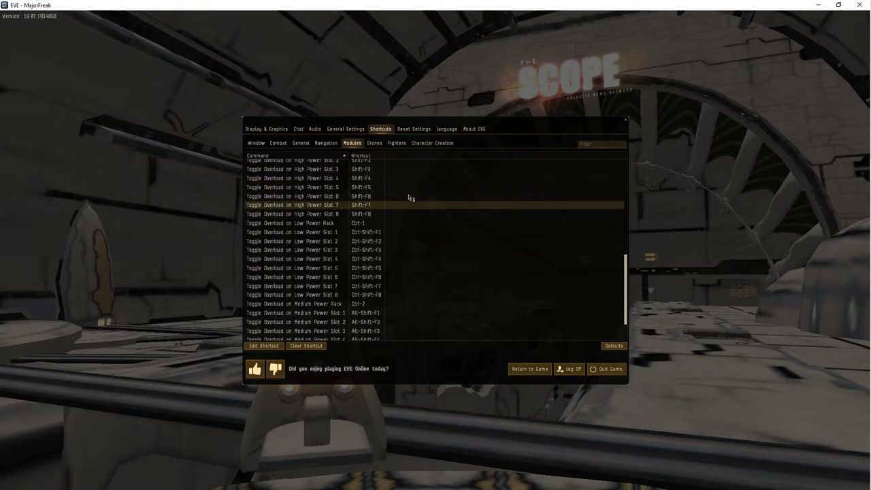
scroll(410, 197, up, 7)
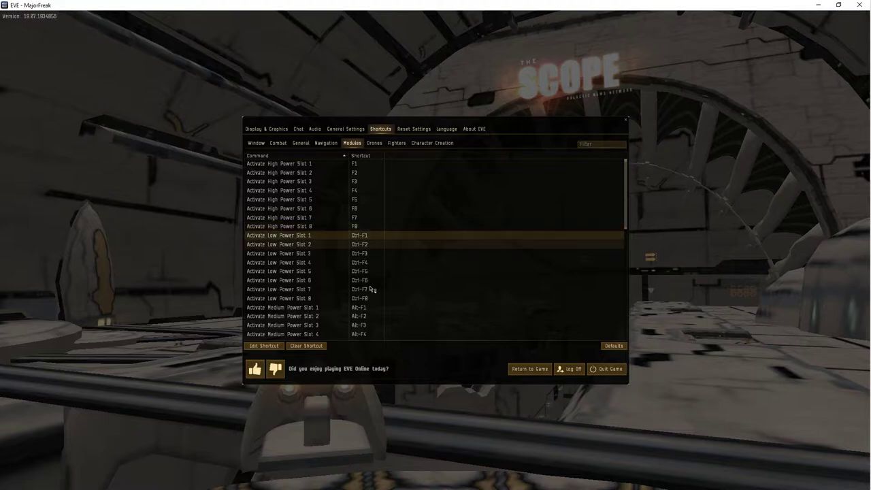
scroll(368, 314, down, 1)
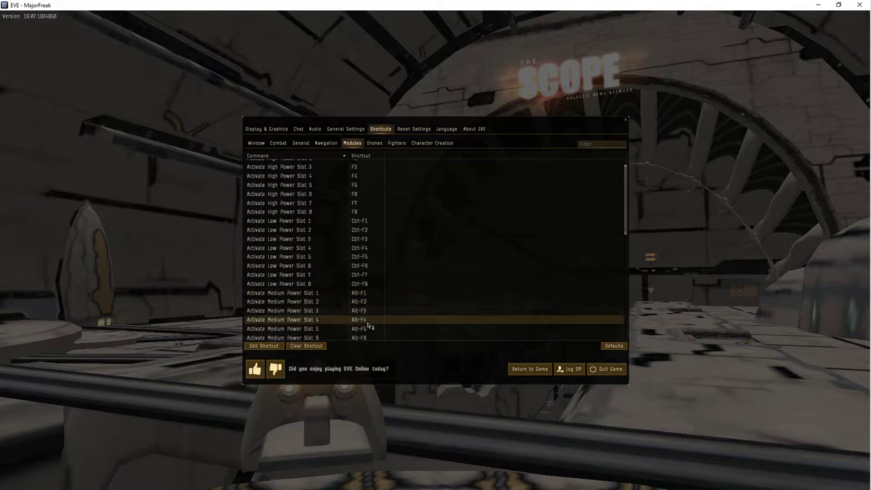
scroll(368, 326, down, 6)
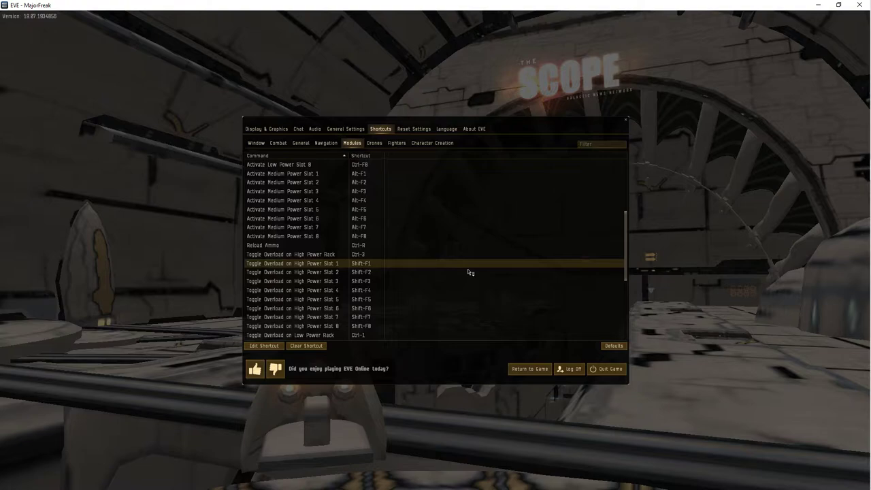
scroll(467, 269, up, 5)
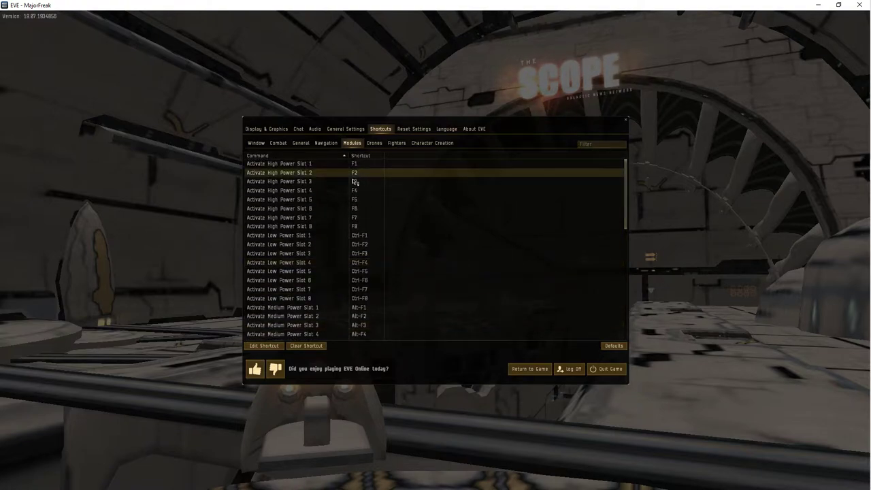
Step: Switch to the Seneschal client and examine its module activation and overload shortcuts for comparison
mouse_move(868, 181)
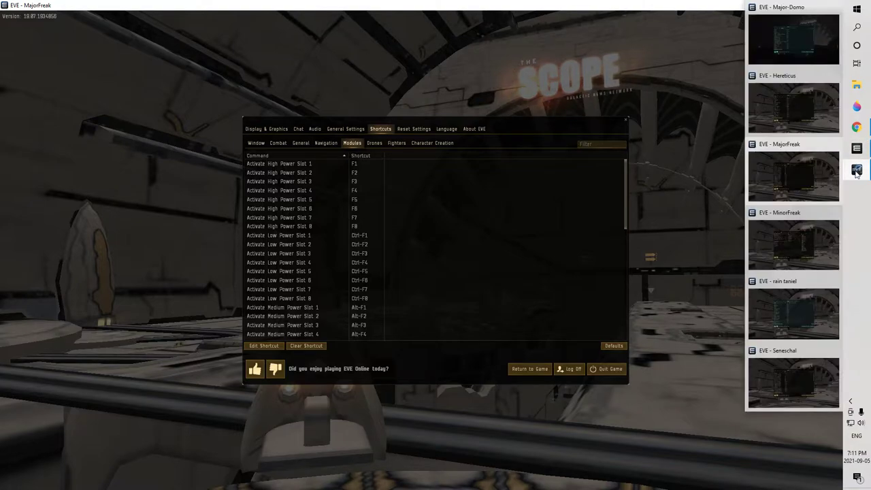
click(788, 365)
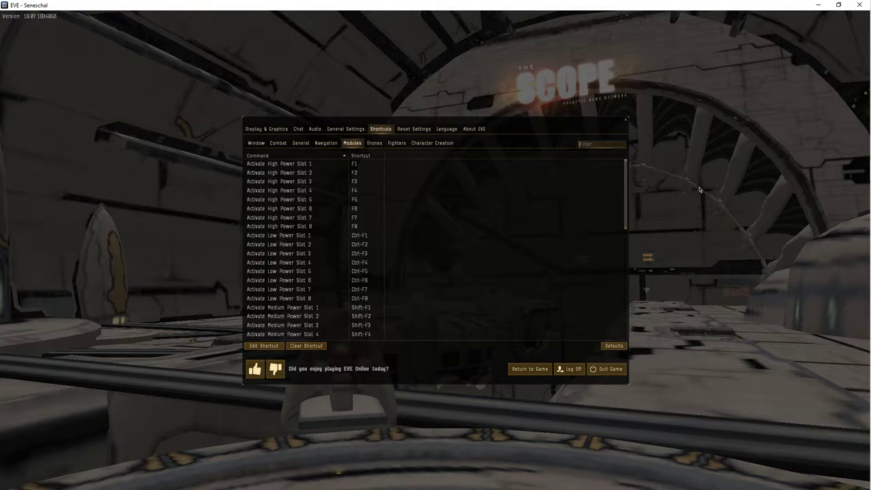
click(578, 221)
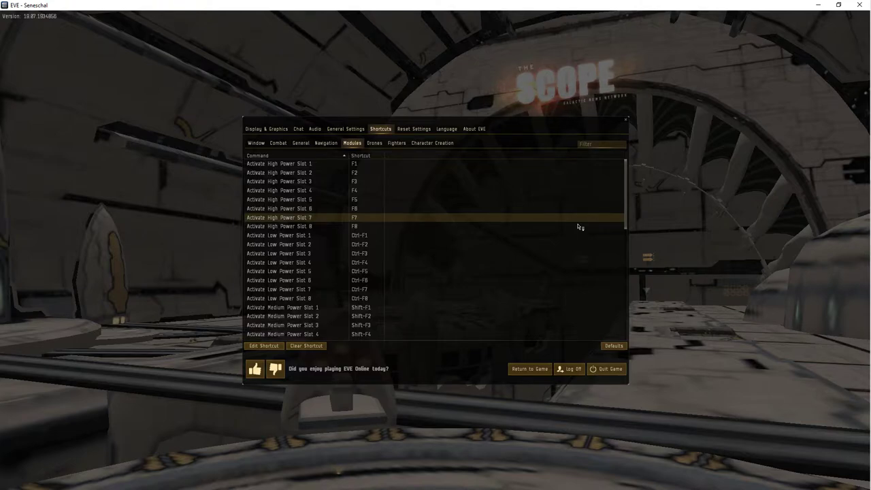
scroll(415, 287, down, 1)
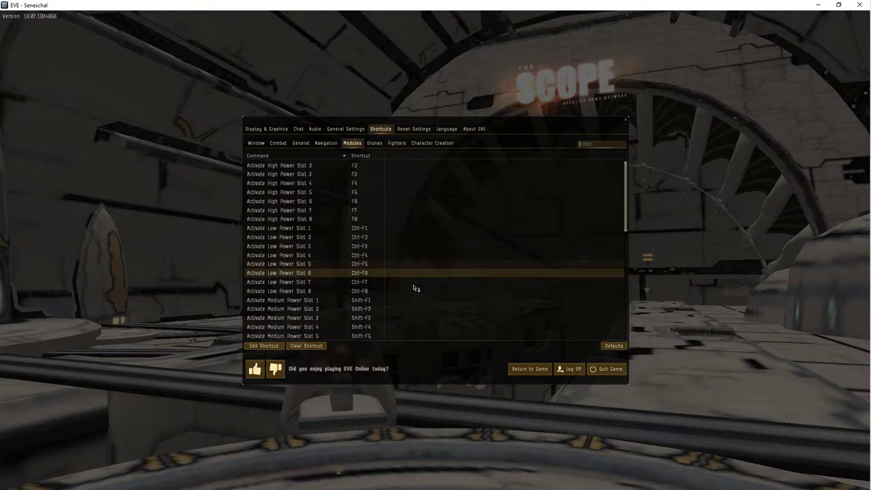
scroll(414, 285, down, 3)
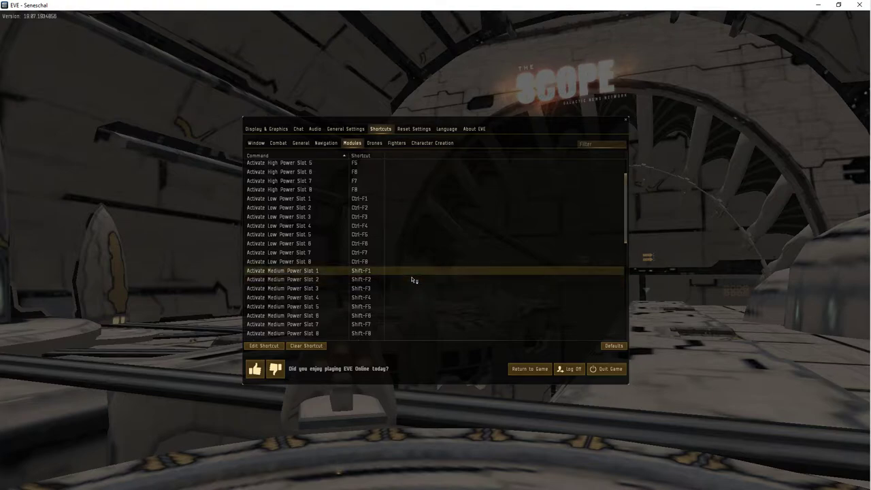
scroll(413, 279, down, 5)
scroll(413, 280, down, 3)
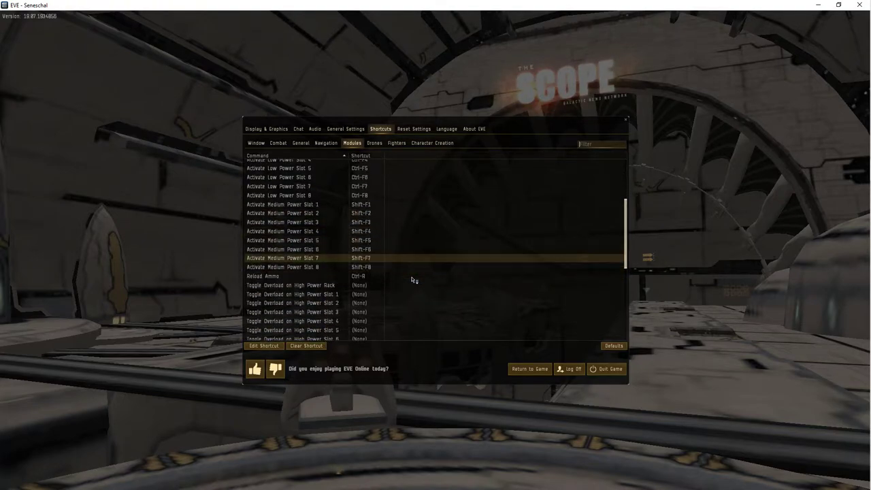
scroll(413, 279, down, 5)
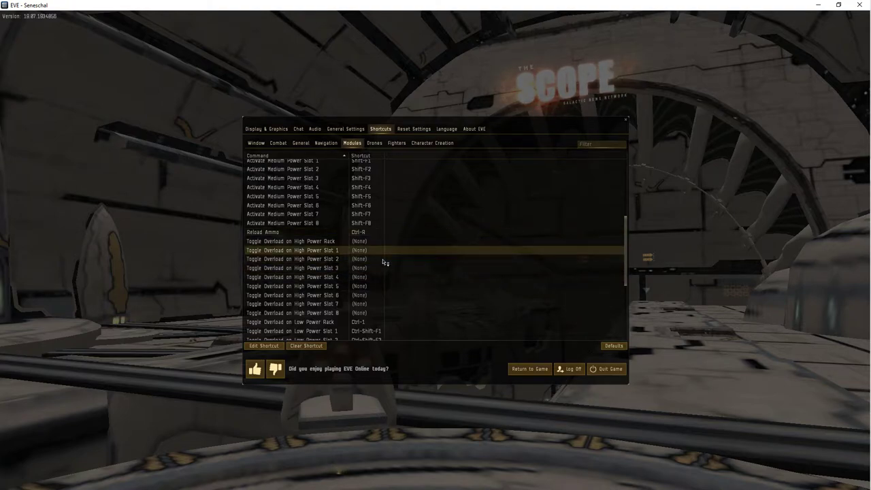
scroll(384, 259, up, 15)
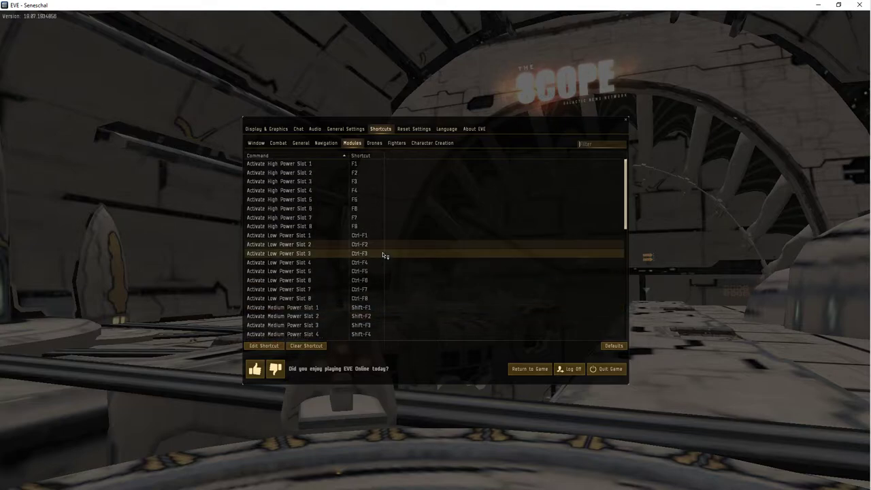
Step: Switch to the Major-Domo client and examine its navigation and fleet broadcast shortcuts
mouse_move(865, 202)
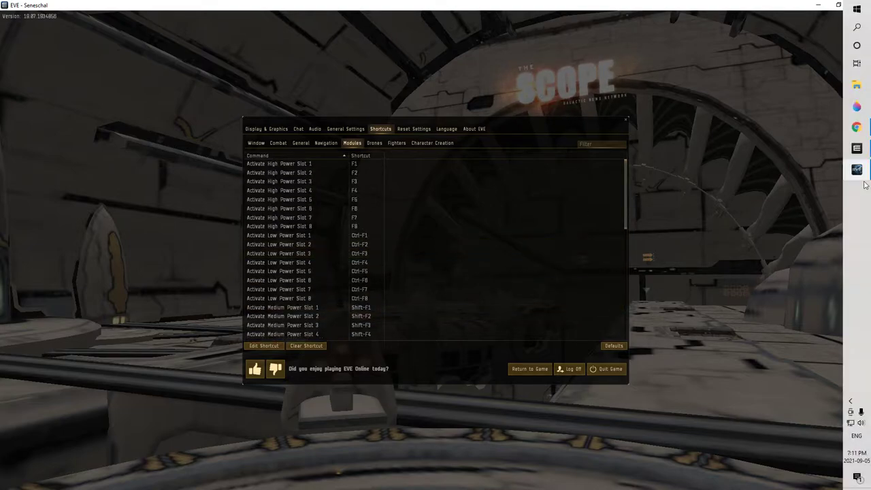
mouse_move(859, 169)
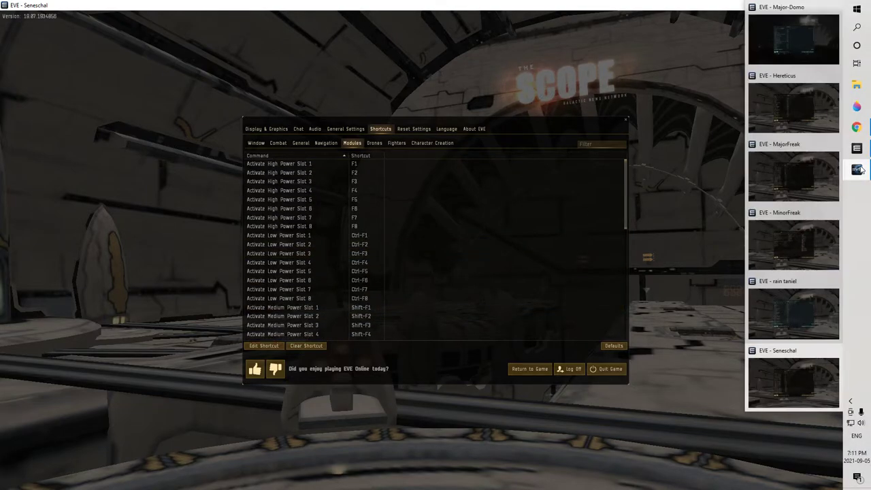
click(773, 23)
click(391, 181)
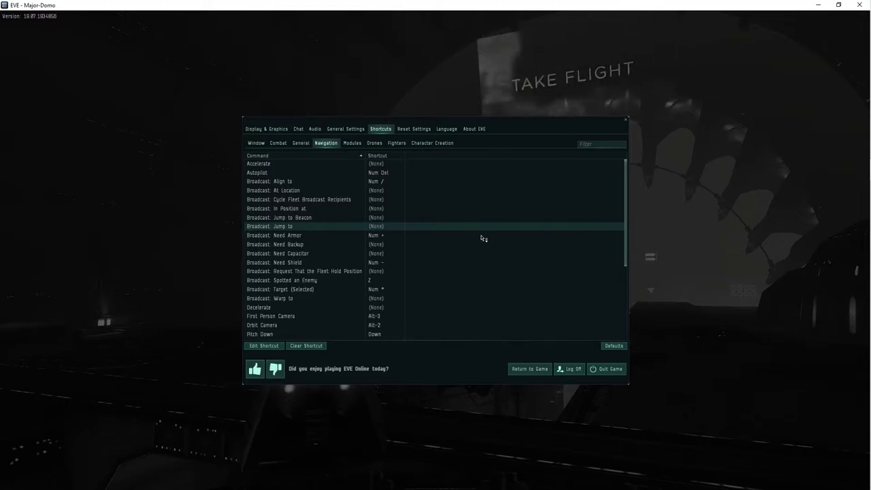
click(467, 164)
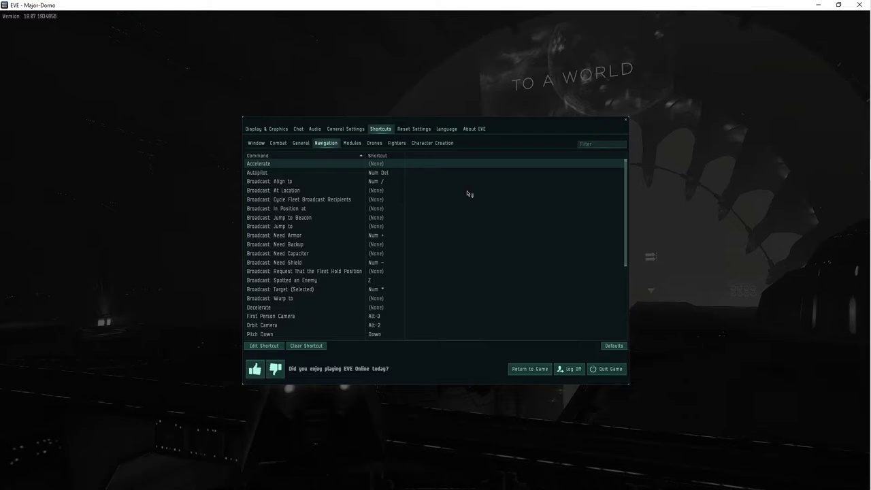
key(Down)
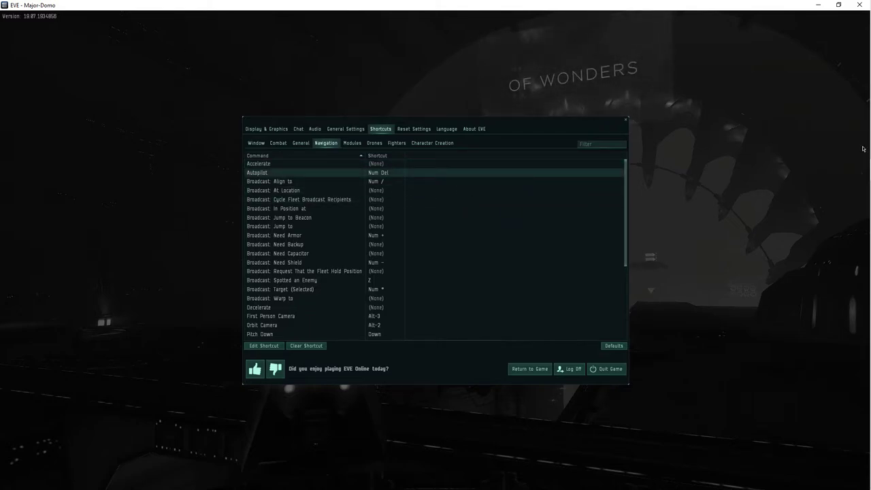
Step: Switch to the Hereticus client and assign Num / to the Broadcast: Align to navigation shortcut
mouse_move(856, 170)
click(788, 116)
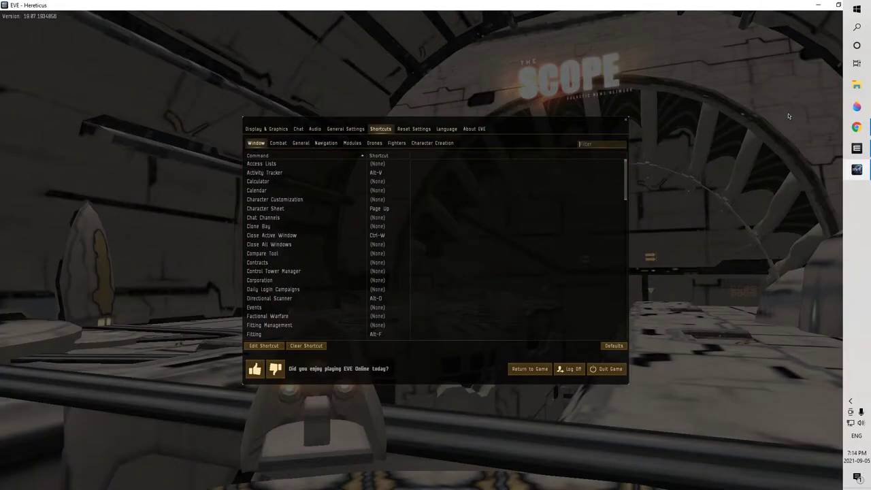
click(326, 144)
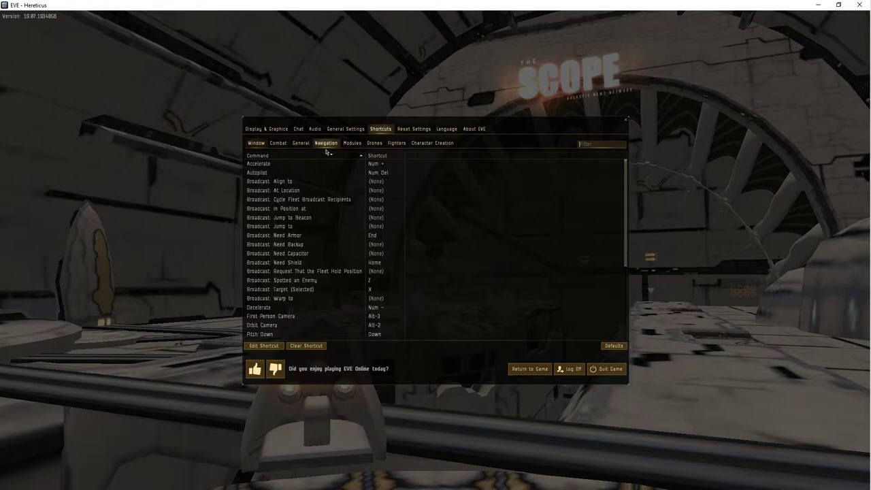
click(361, 182)
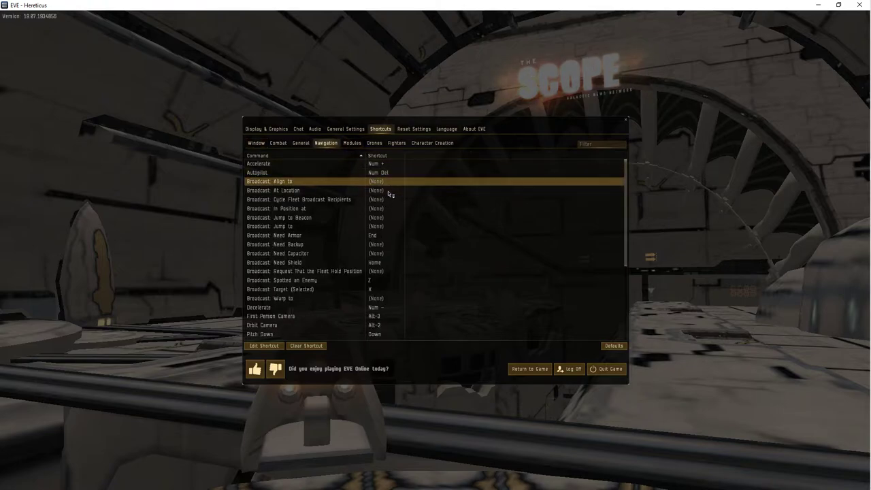
right_click(390, 195)
click(403, 191)
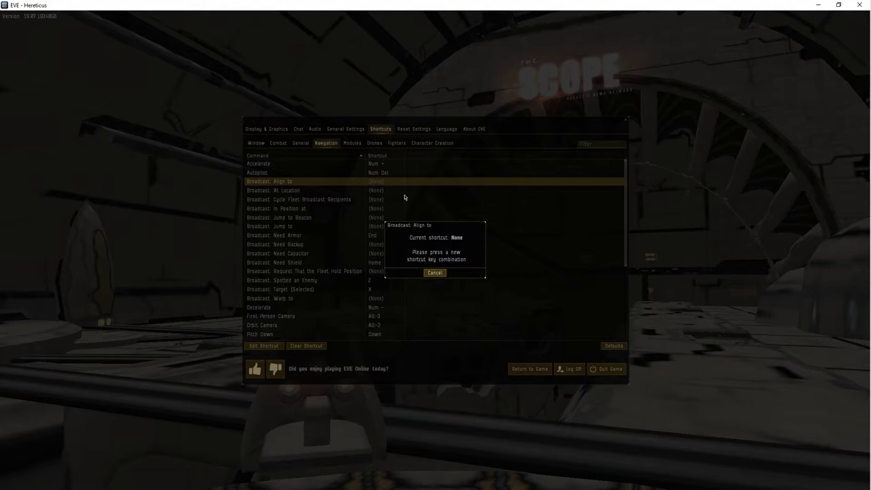
key(KP_Divide)
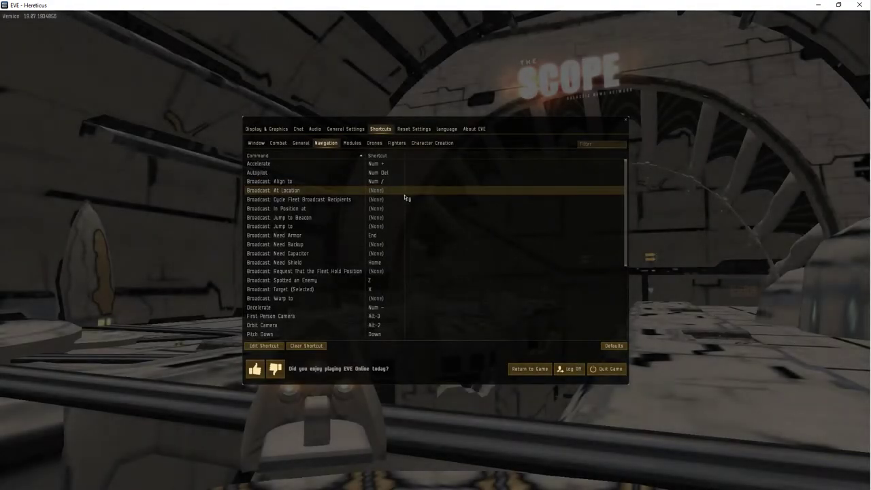
Step: Set the Broadcast: Need Armor shortcut to Num +, reassigning it from Accelerate
right_click(400, 238)
click(410, 236)
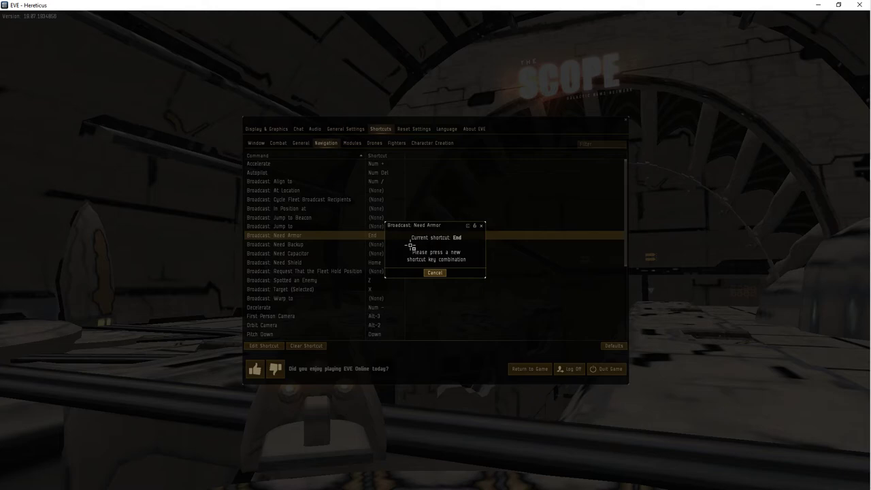
key(KP_Add)
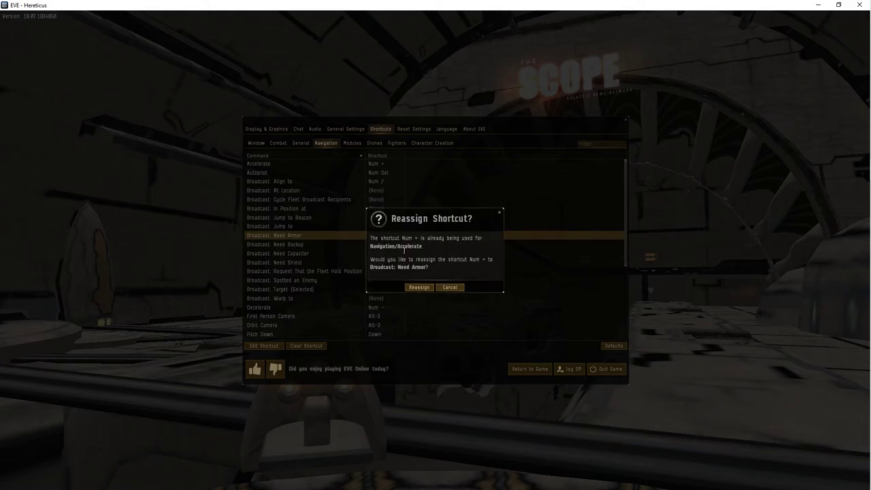
click(419, 287)
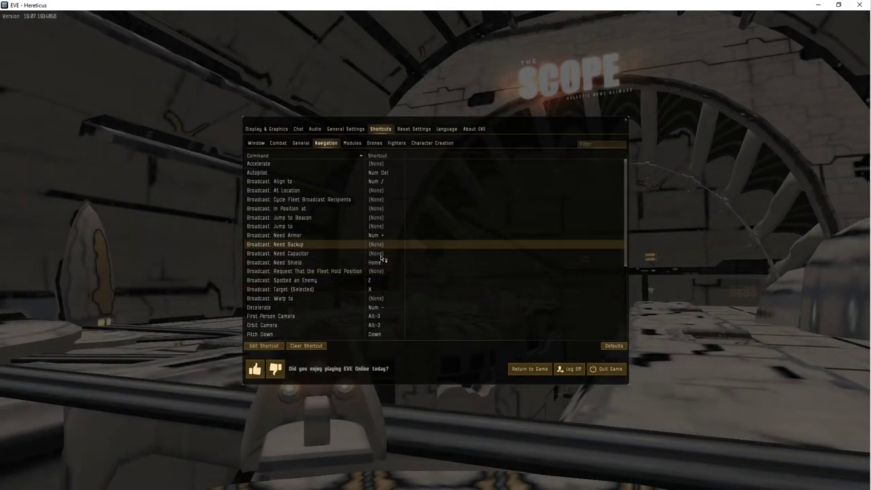
Step: Set the Broadcast: Need Shield shortcut to Num -, reassigning it from Decelerate
right_click(381, 263)
click(389, 272)
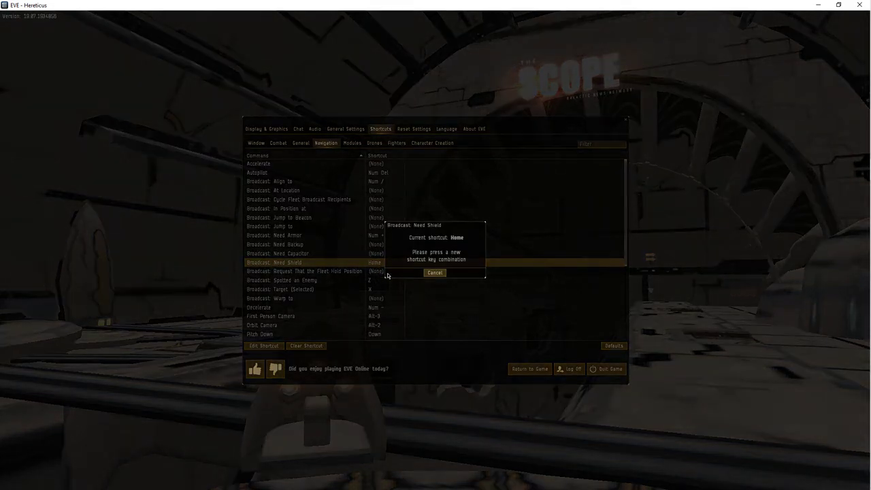
key(KP_Subtract)
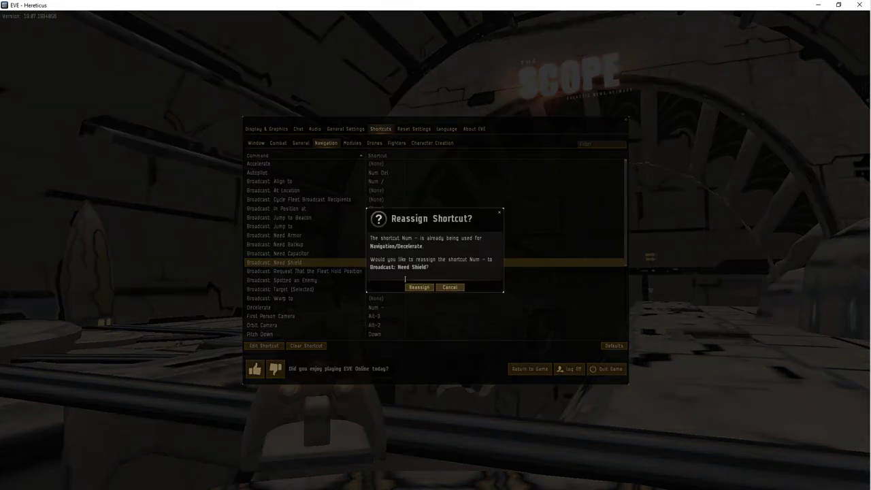
click(421, 287)
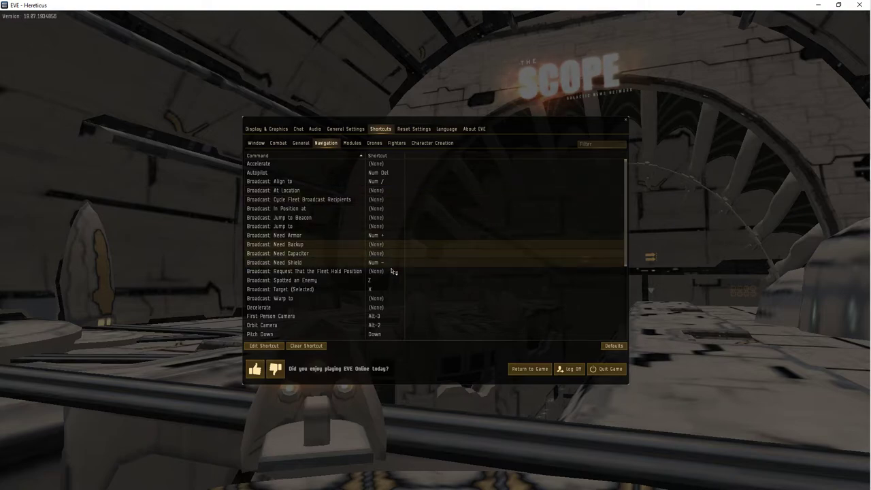
Step: Set the Broadcast: Target (Selected) navigation shortcut to Num *
right_click(393, 291)
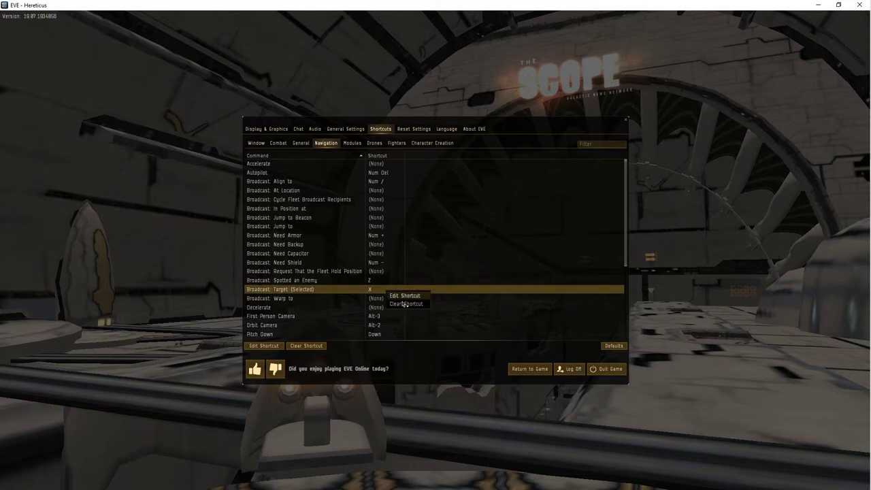
click(400, 299)
key(KP_Multiply)
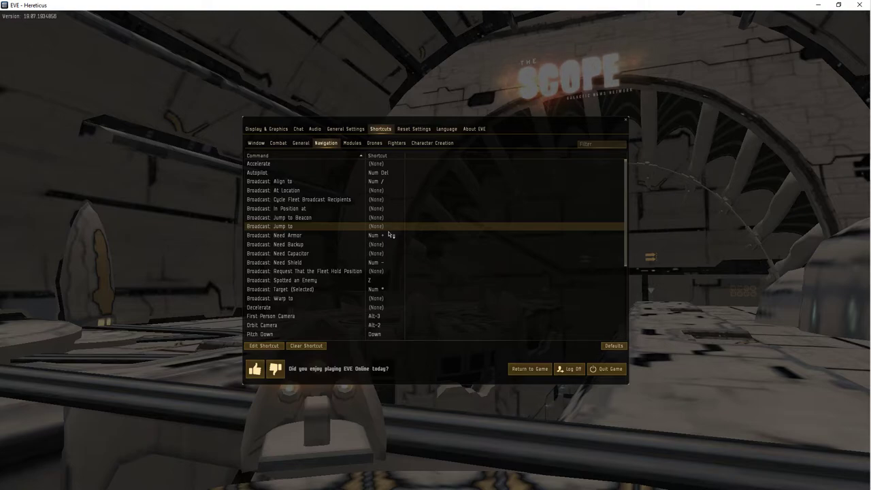
click(389, 235)
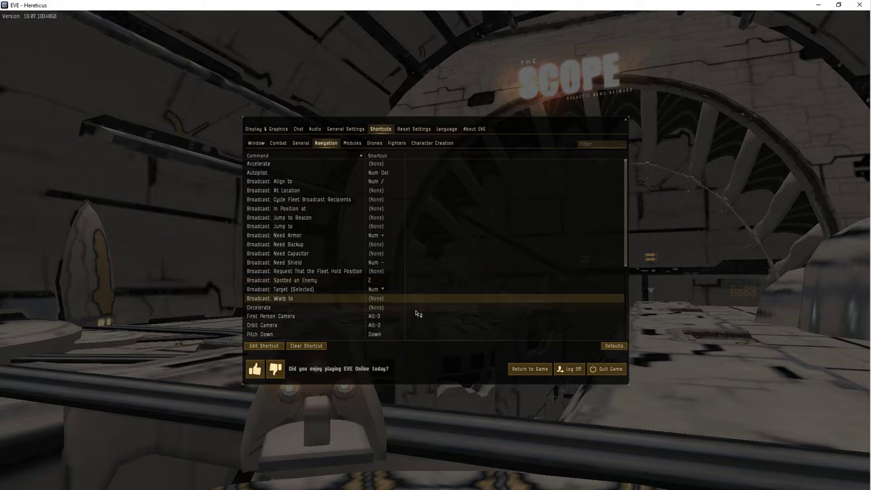
scroll(418, 314, down, 1)
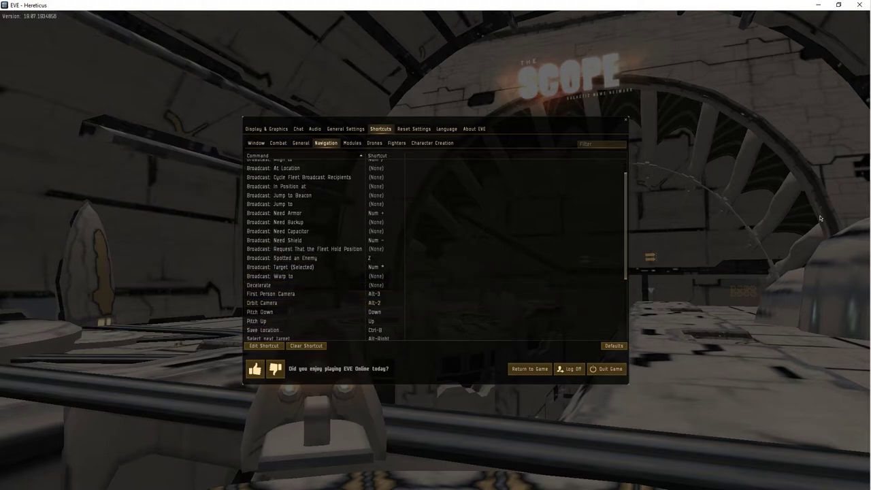
Step: Switch to the MajorFreak client and assign Num / to the Broadcast: Align to navigation shortcut
mouse_move(857, 169)
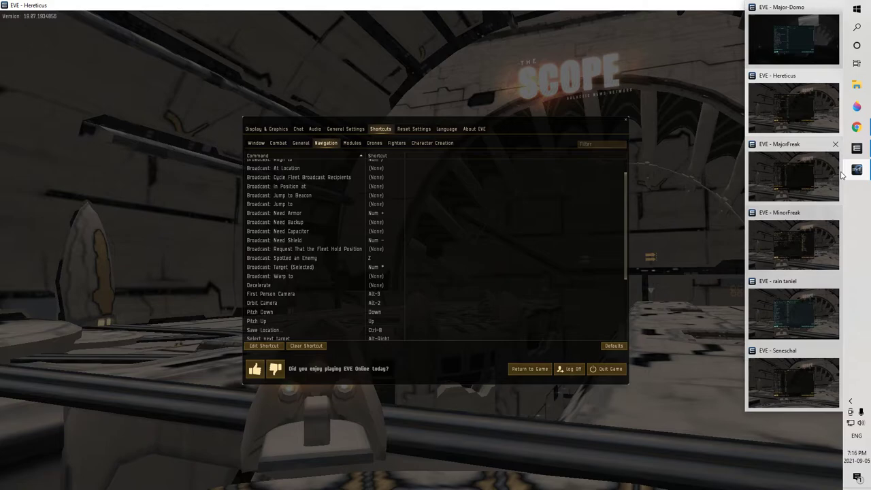
click(796, 239)
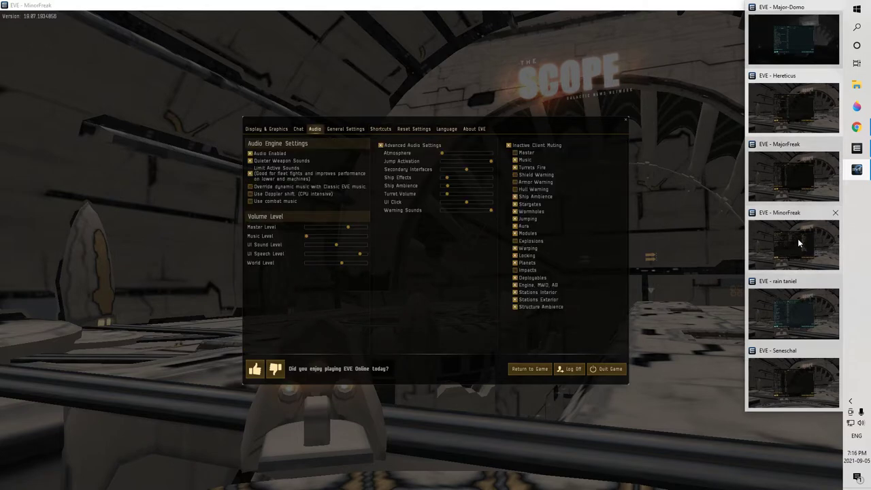
click(792, 174)
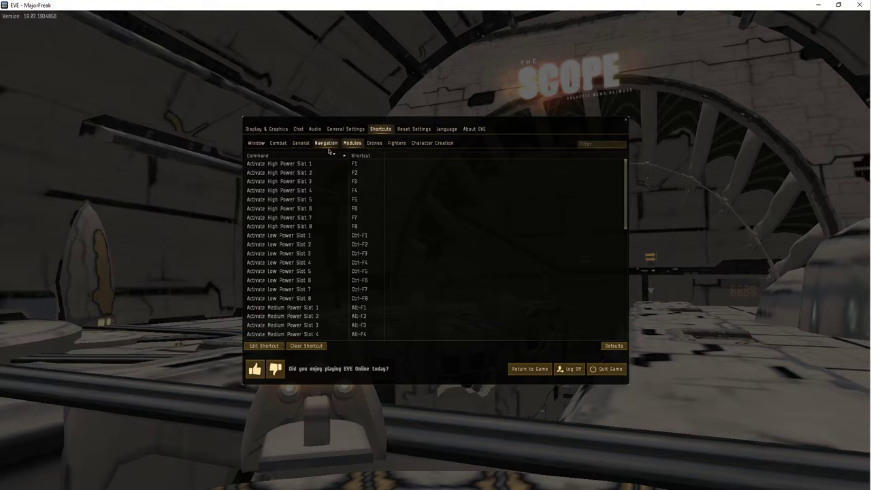
click(326, 144)
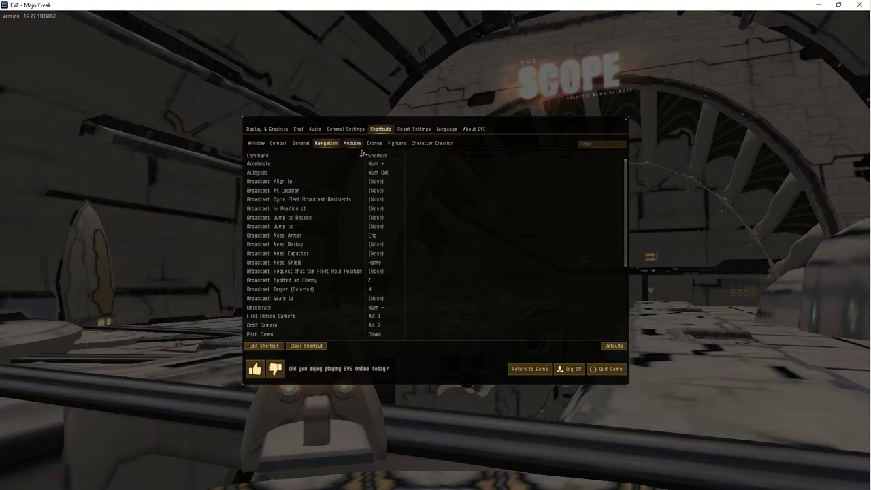
click(333, 182)
right_click(333, 182)
click(350, 197)
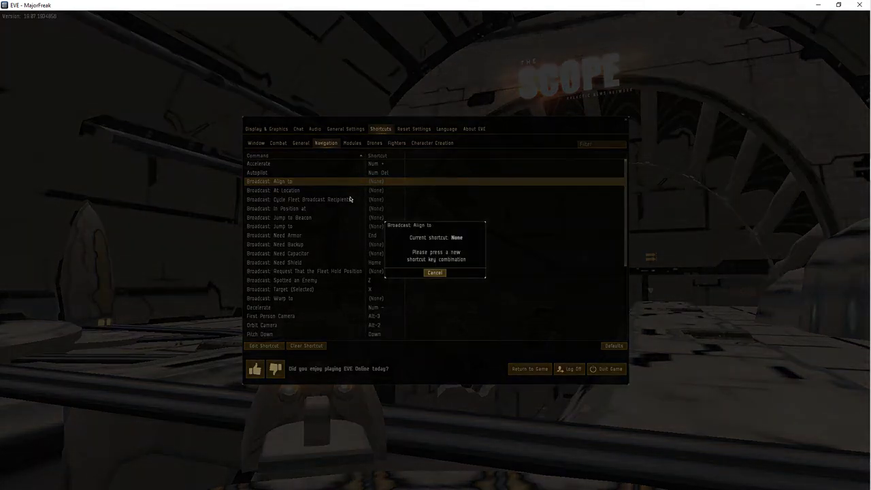
key(KP_Divide)
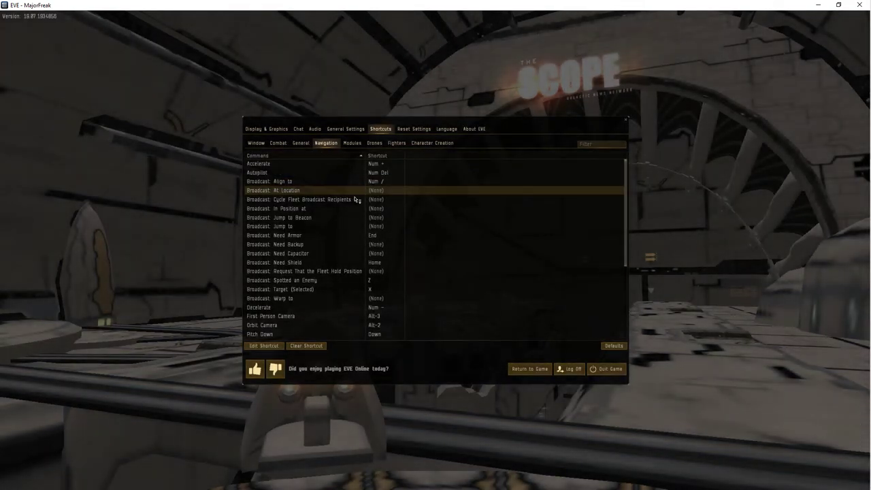
Step: Set MajorFreak's Broadcast: Need Armor shortcut to Num +, reassigning it from Accelerate
click(349, 238)
right_click(348, 238)
click(357, 247)
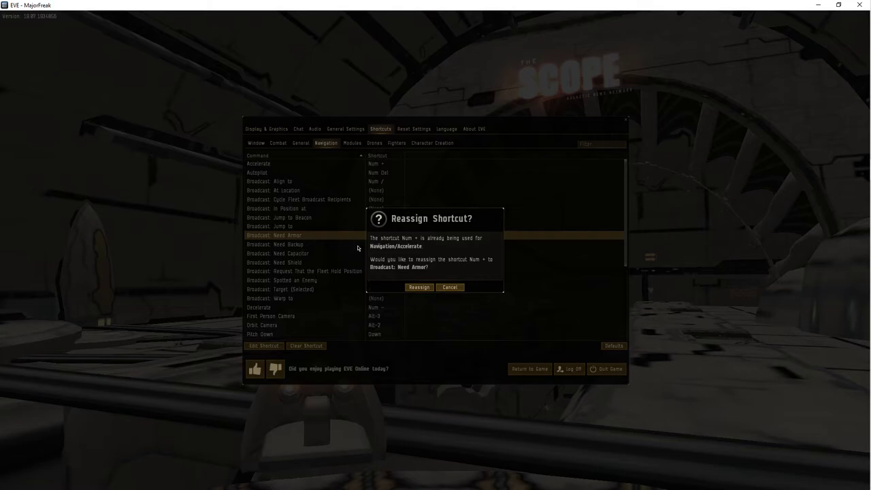
click(420, 288)
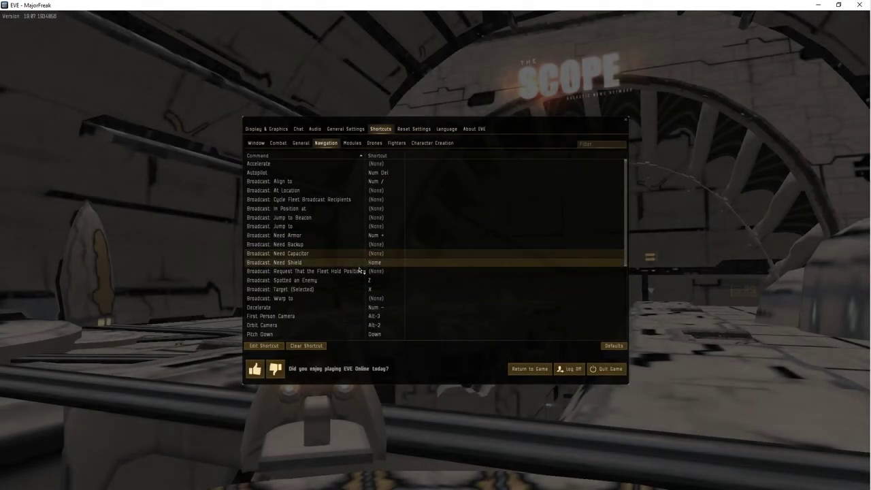
Step: Set MajorFreak's Broadcast: Need Shield shortcut to Num -, reassigning it from Decelerate
right_click(359, 262)
click(371, 270)
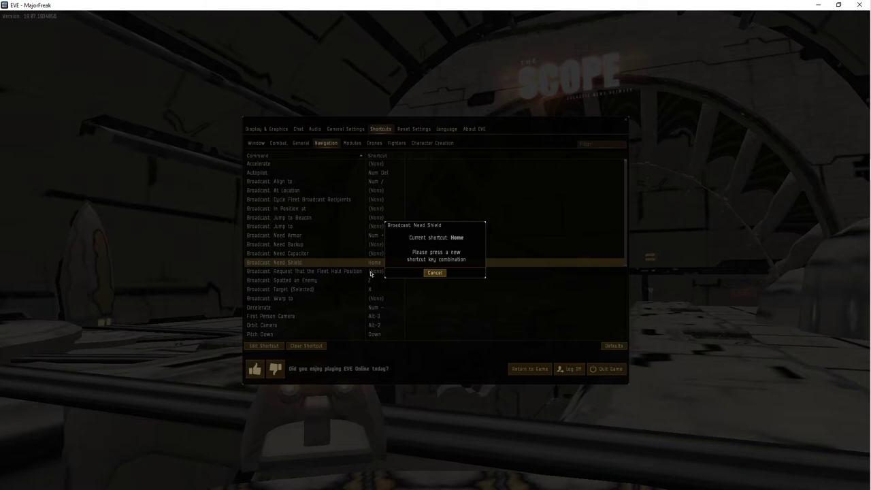
key(KP_Subtract)
click(426, 289)
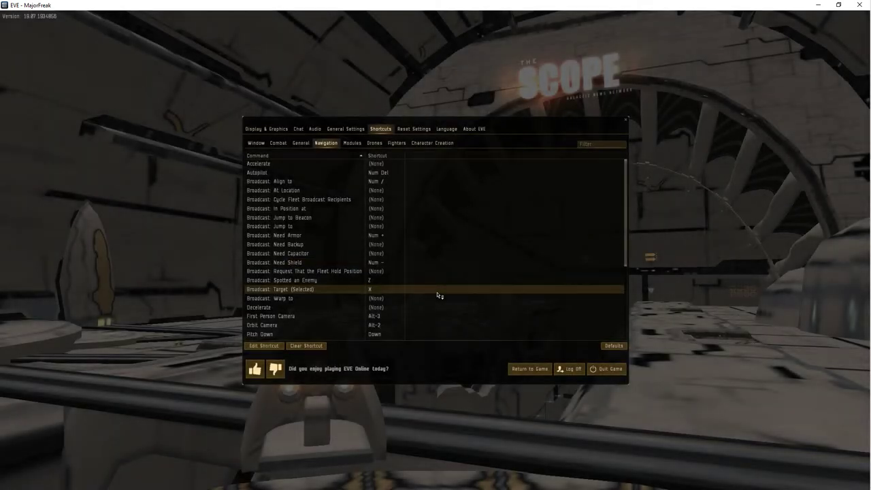
Step: Set MajorFreak's Broadcast: Target (Selected) shortcut to Num *
right_click(379, 289)
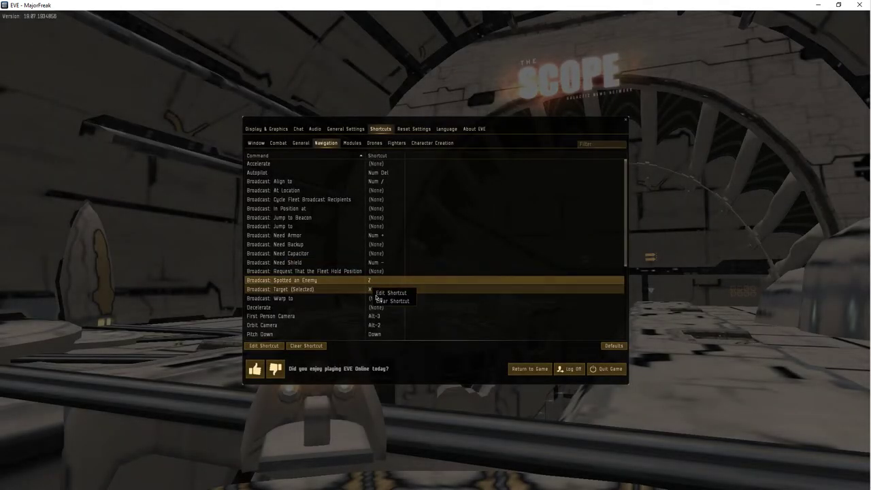
click(383, 300)
key(KP_Multiply)
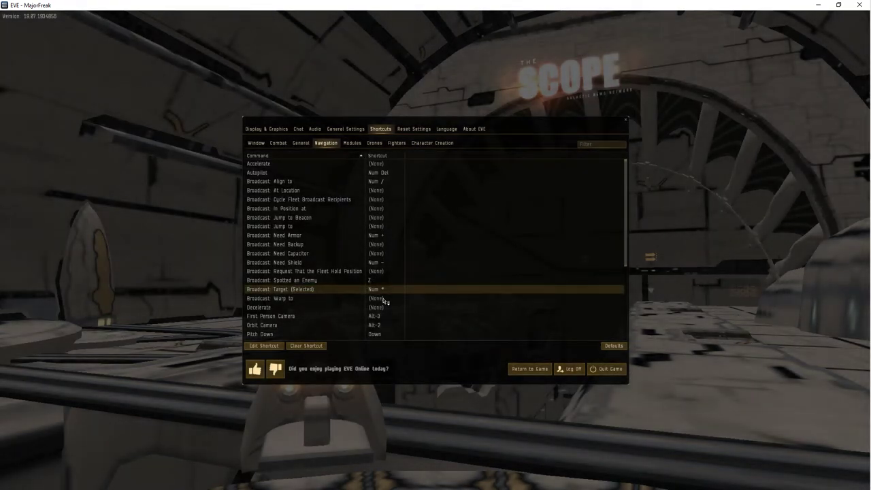
Step: Return to the Hereticus client and review its fleet broadcast shortcuts
mouse_move(865, 173)
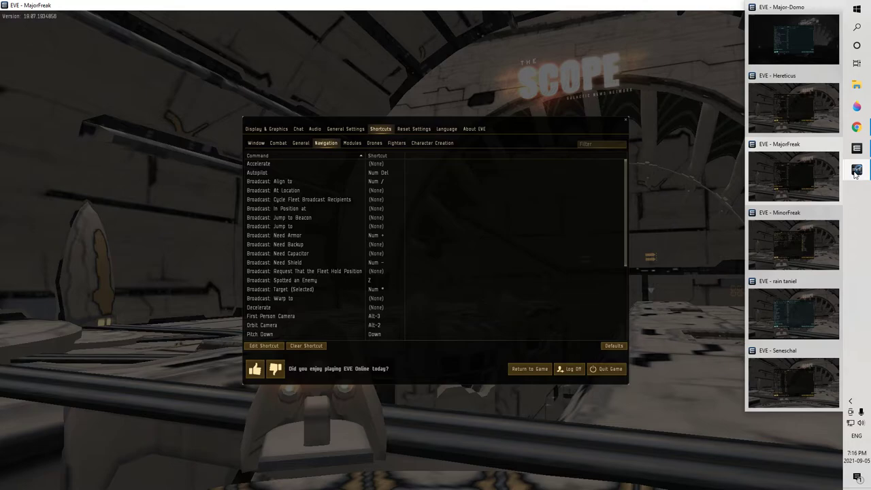
click(789, 106)
scroll(554, 243, up, 1)
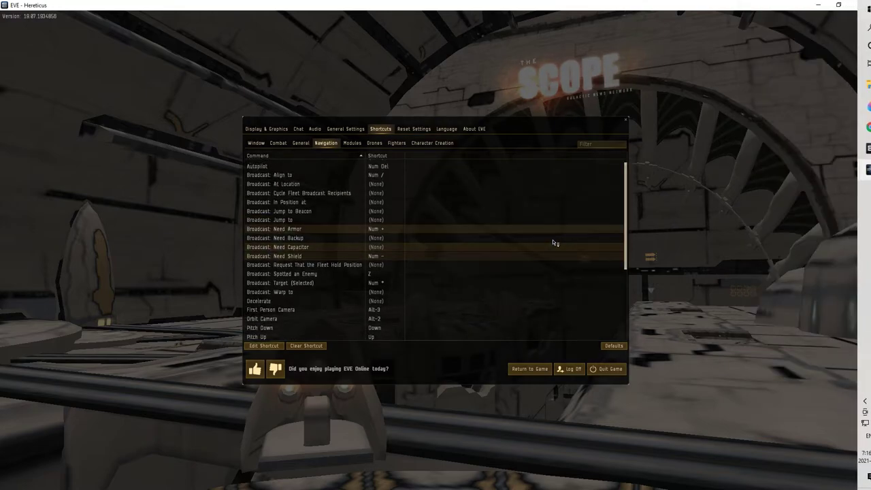
Step: Switch to the rain taniel client, maximize it and look over its Window command shortcuts
mouse_move(859, 187)
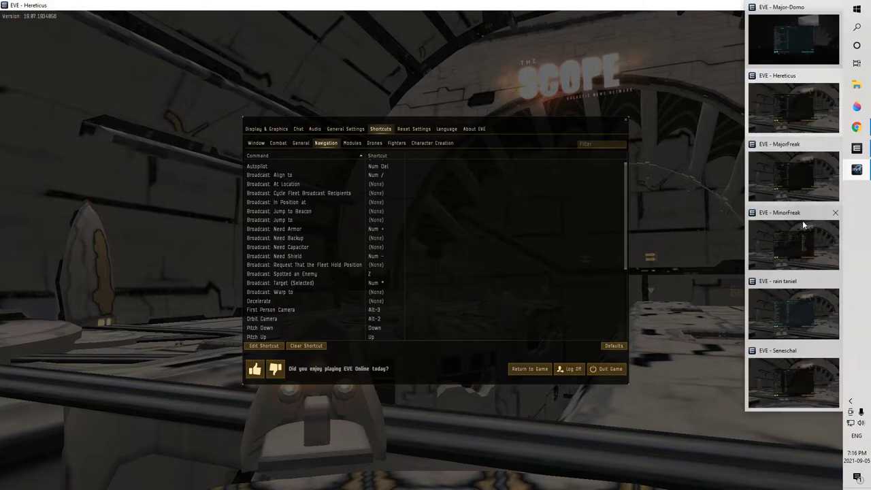
click(790, 303)
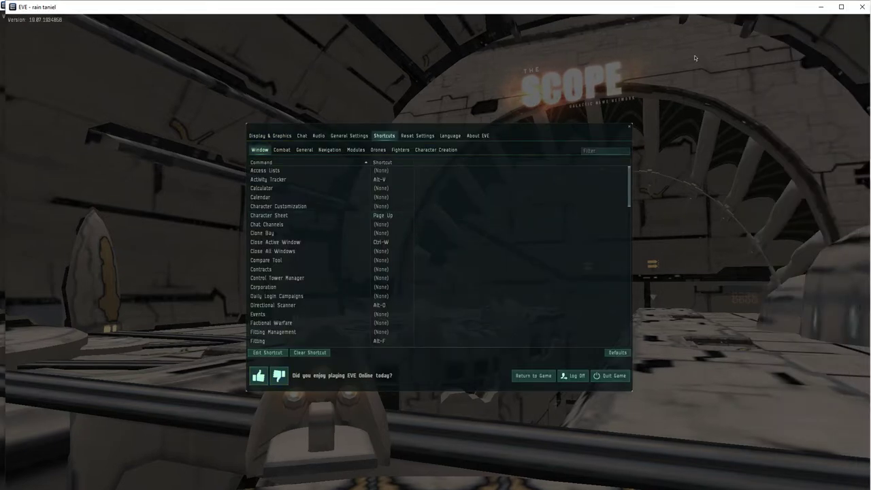
click(840, 7)
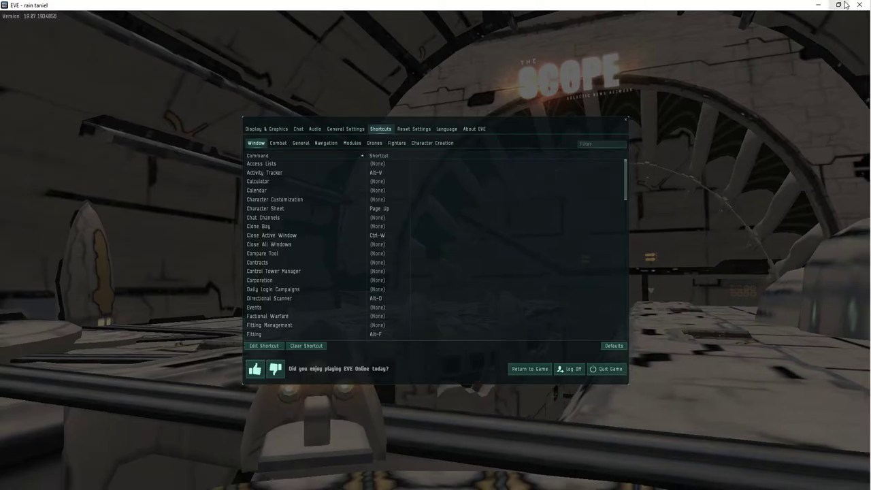
click(406, 175)
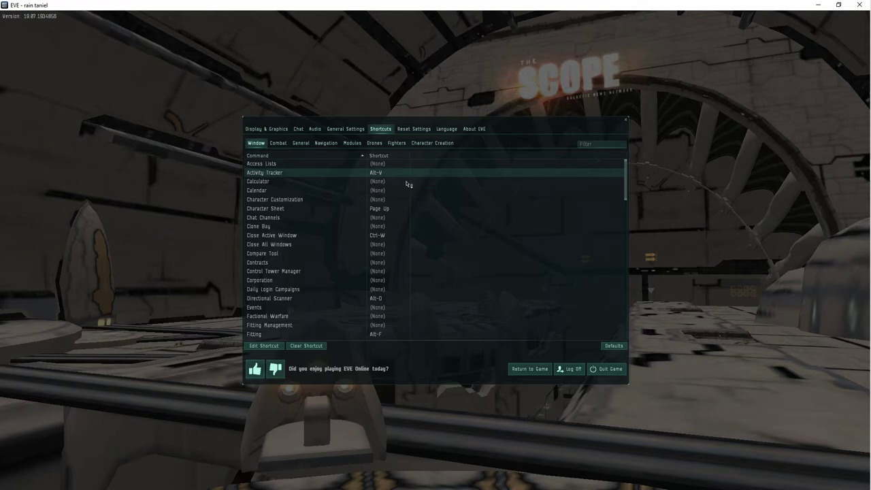
click(400, 199)
click(402, 212)
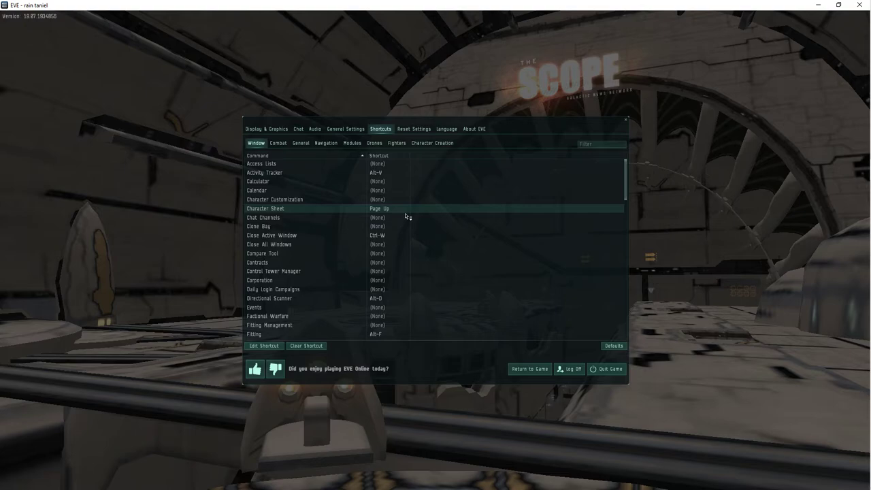
key(Up)
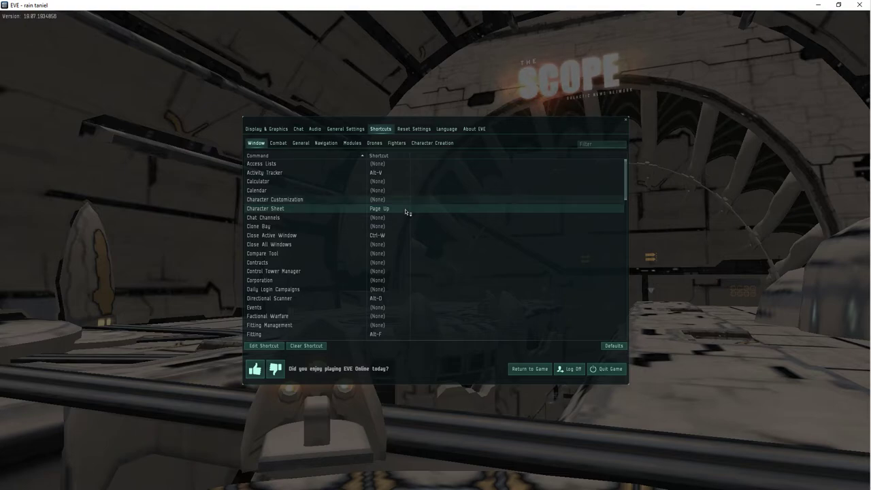
Step: Assign Num / to the Broadcast: Align to command among rain taniel's navigation shortcuts
click(325, 143)
right_click(342, 183)
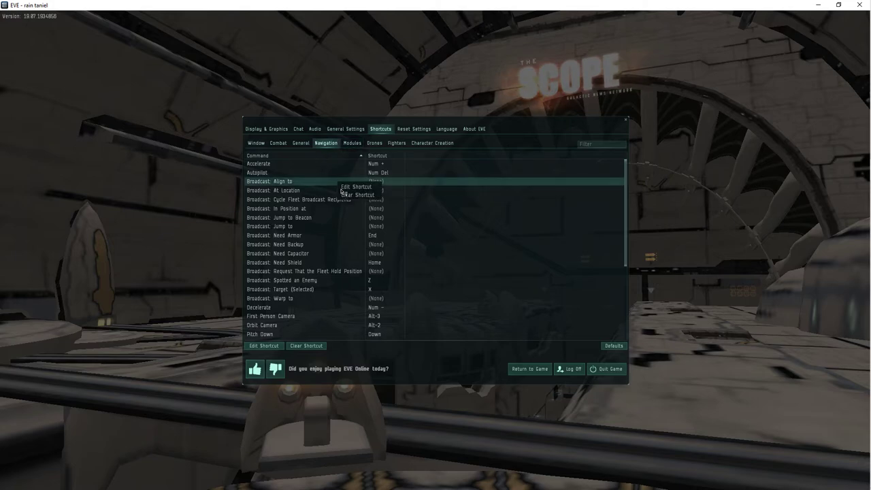
click(351, 187)
key(KP_Divide)
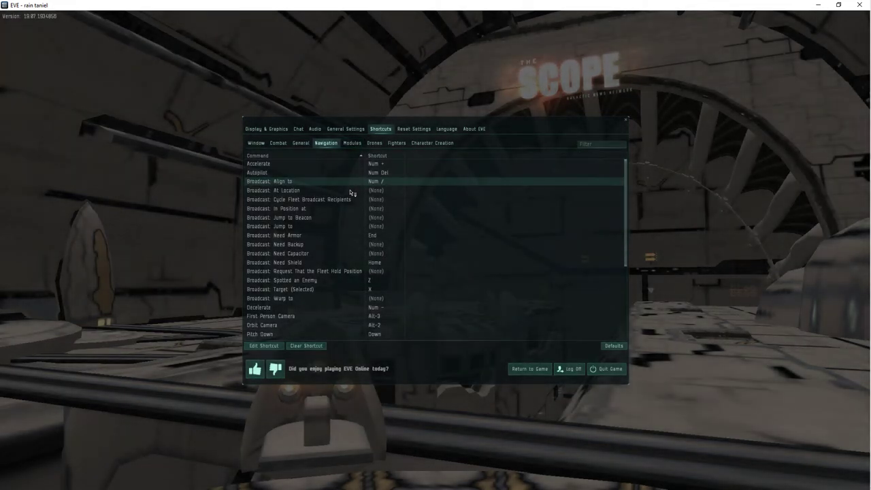
Step: Set rain taniel's Broadcast: Need Armor shortcut to Num +, reassigning it from Accelerate
right_click(356, 236)
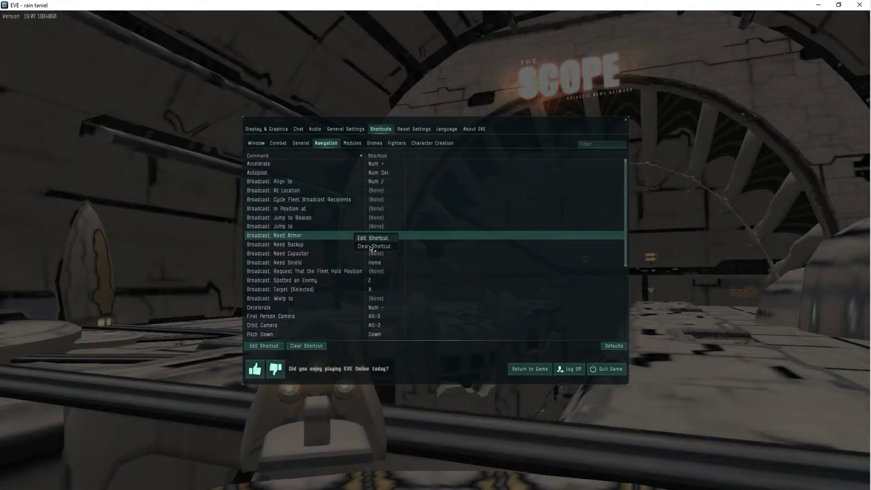
click(370, 238)
key(KP_Add)
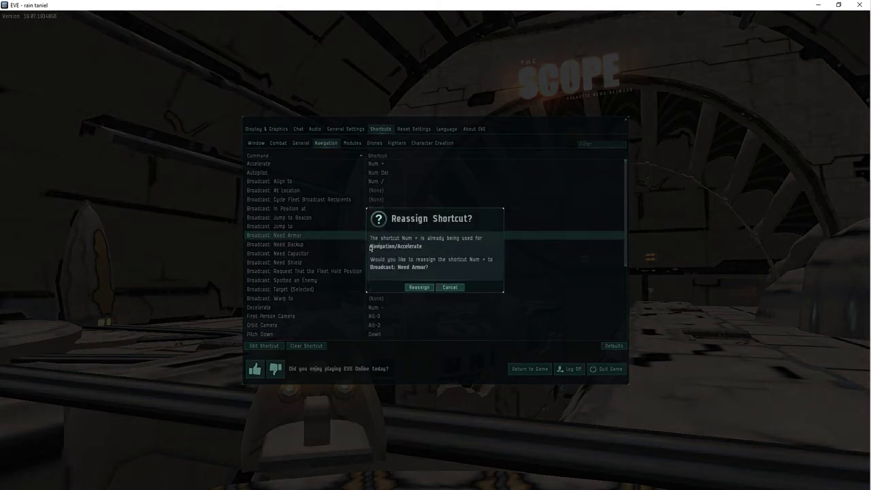
click(422, 288)
Step: Set rain taniel's Broadcast: Need Shield shortcut to Num -, reassigning it from Decelerate
right_click(349, 265)
click(365, 269)
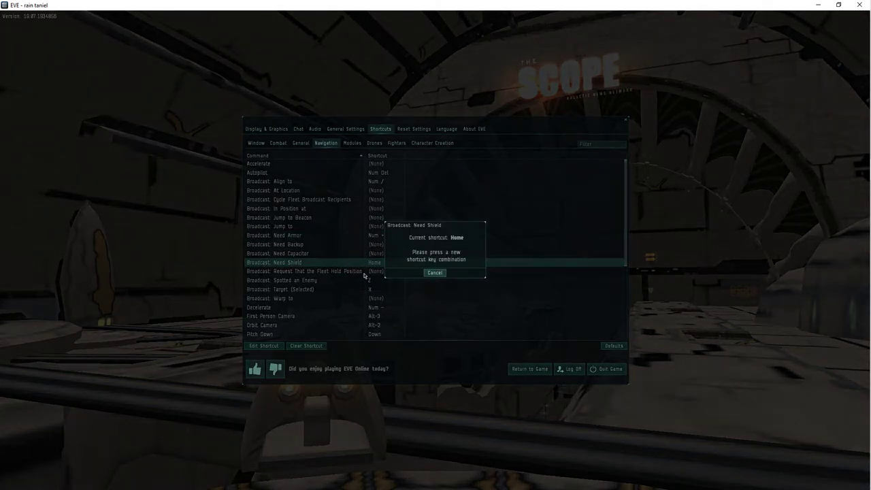
key(KP_Subtract)
key(Return)
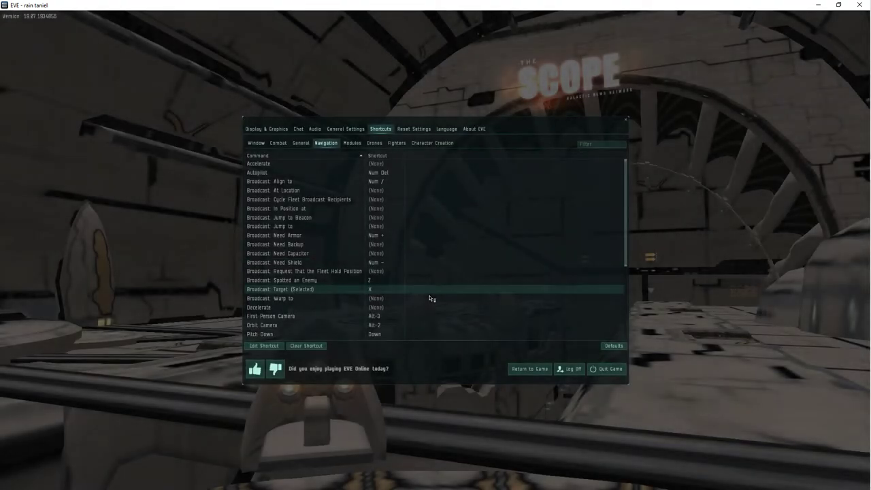
right_click(371, 289)
click(382, 293)
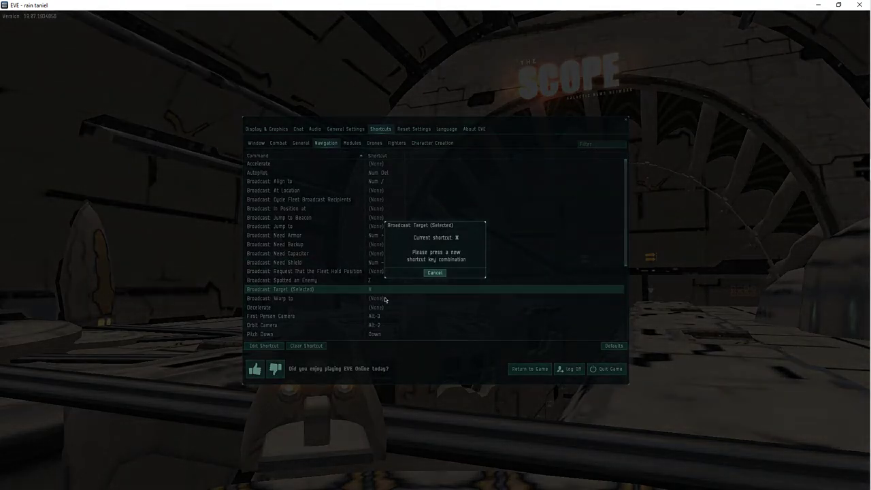
key(KP_Multiply)
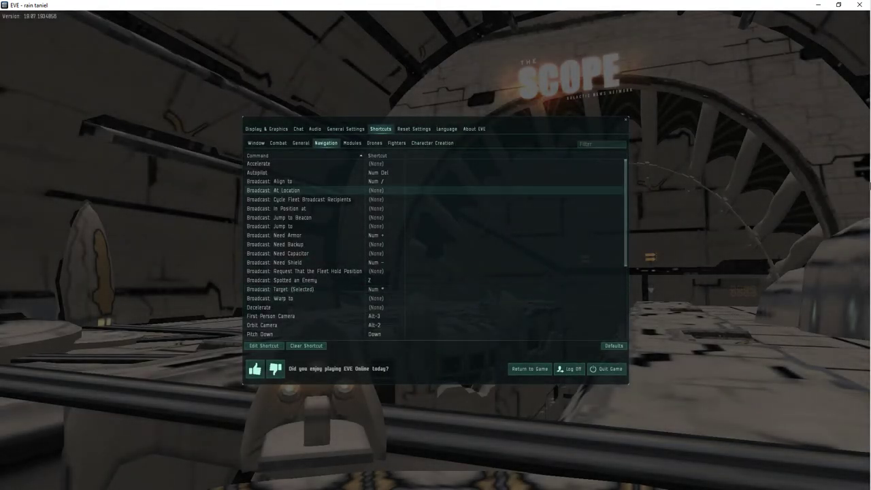
Step: Switch to the Seneschal client and look over its module activation shortcuts for the high and low power slots
mouse_move(867, 195)
mouse_move(863, 171)
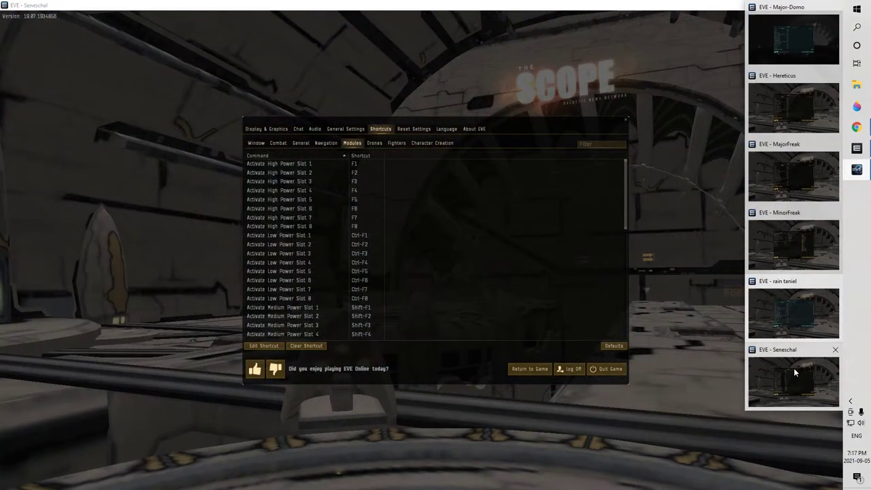
click(793, 368)
key(Up)
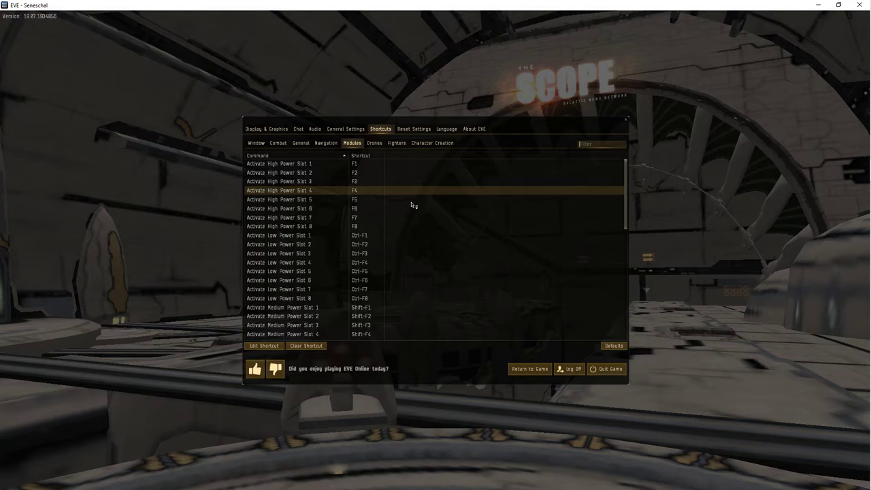
click(391, 236)
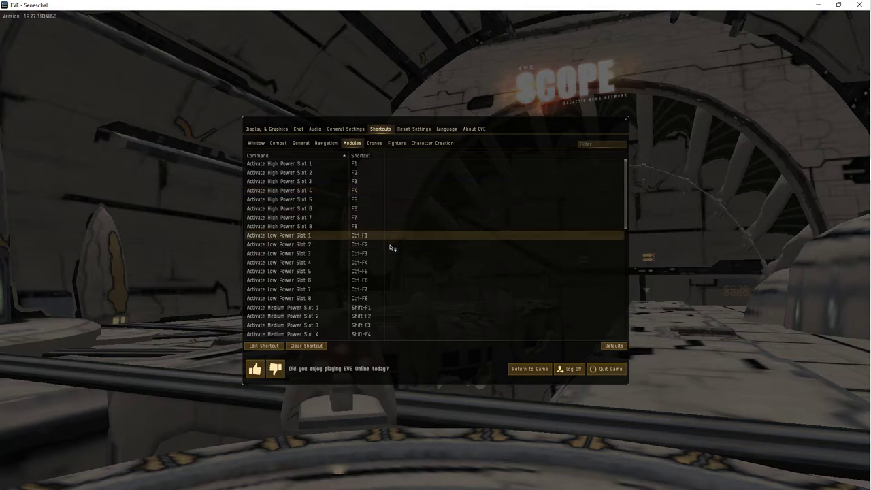
Step: Set Seneschal's Broadcast: Align to shortcut in the navigation shortcuts to Num /
click(326, 144)
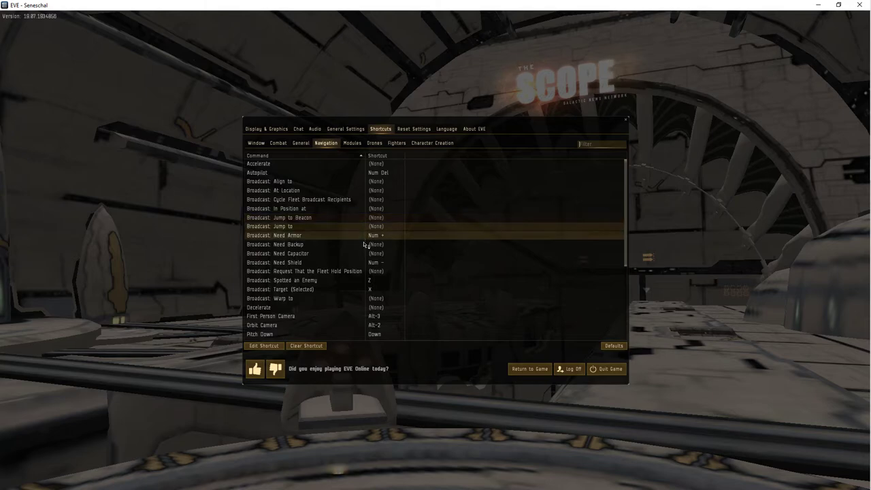
click(373, 190)
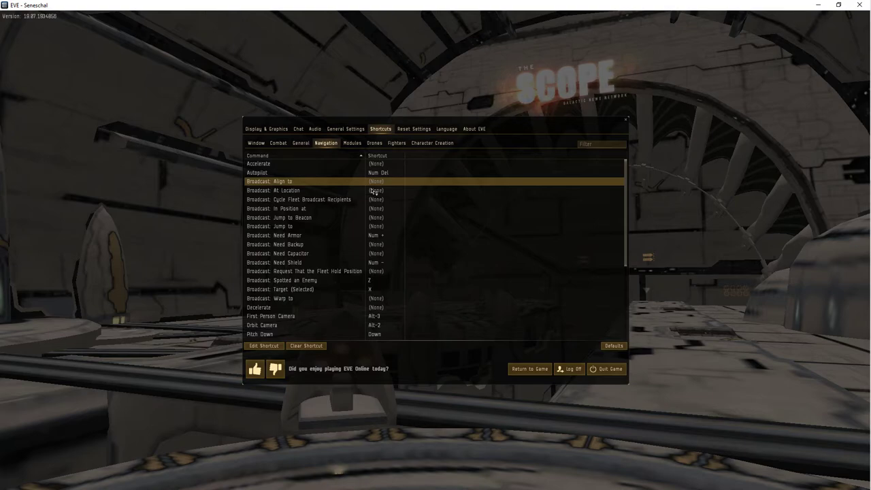
right_click(373, 189)
click(383, 193)
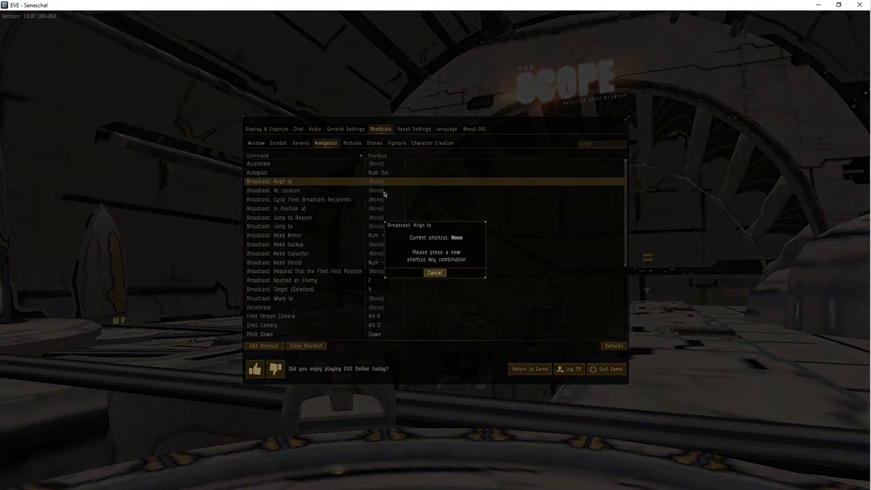
key(KP_Divide)
click(384, 193)
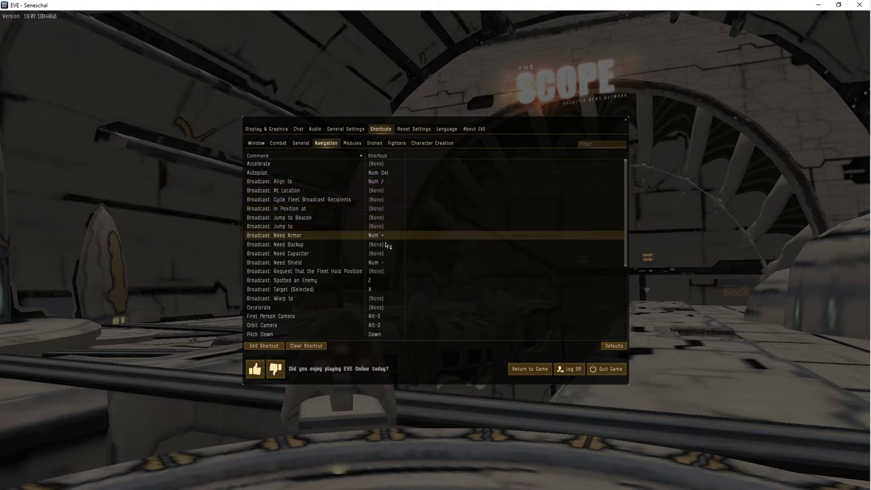
right_click(384, 237)
click(397, 245)
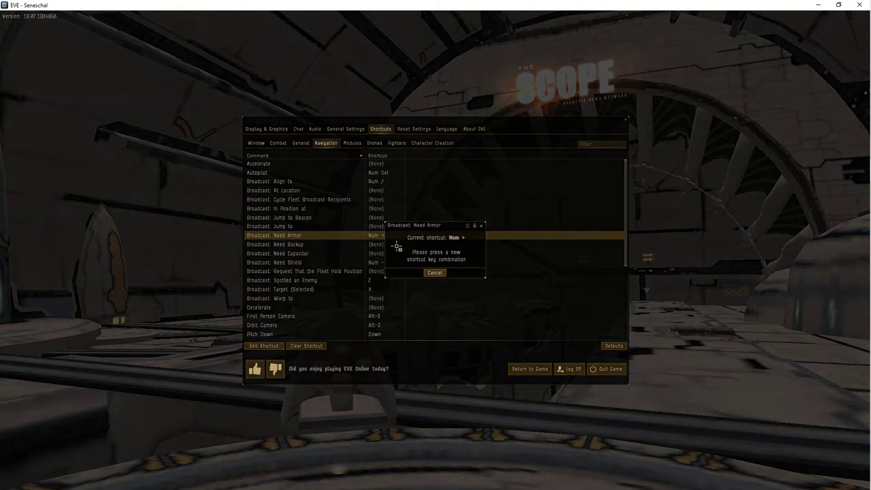
key(Escape)
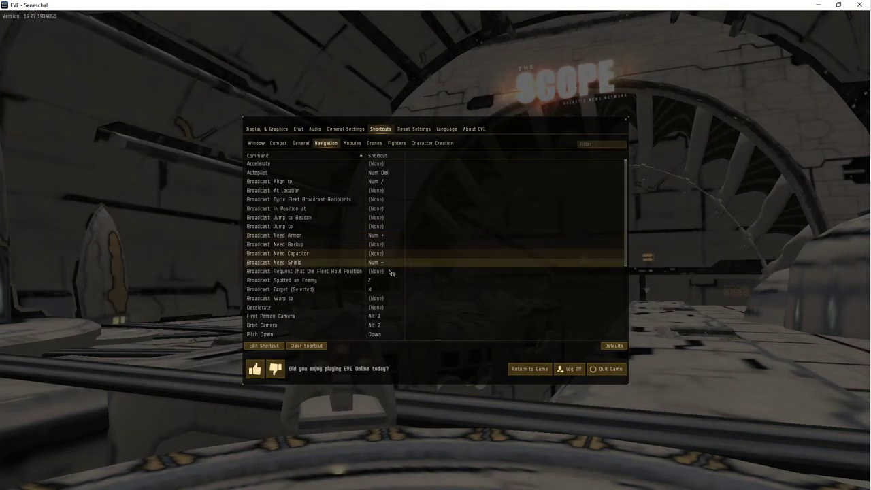
right_click(385, 264)
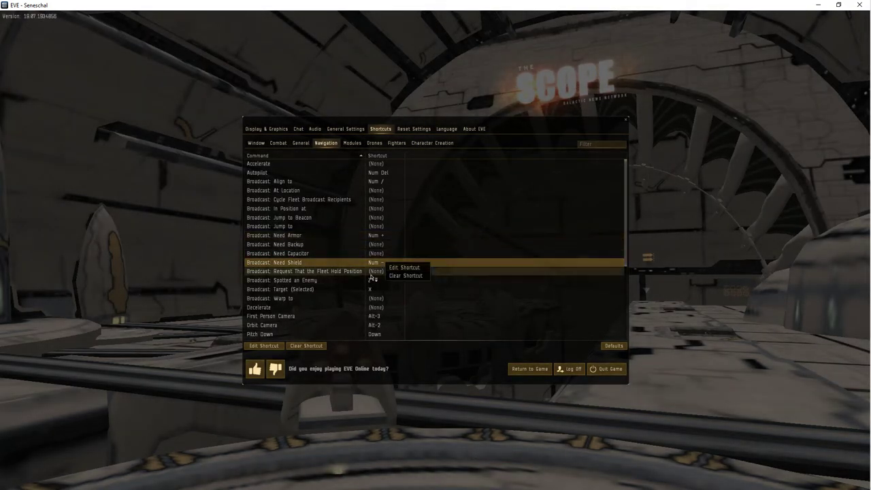
Step: Set Seneschal's Broadcast: Target (Selected) shortcut to Num *
right_click(378, 288)
click(394, 298)
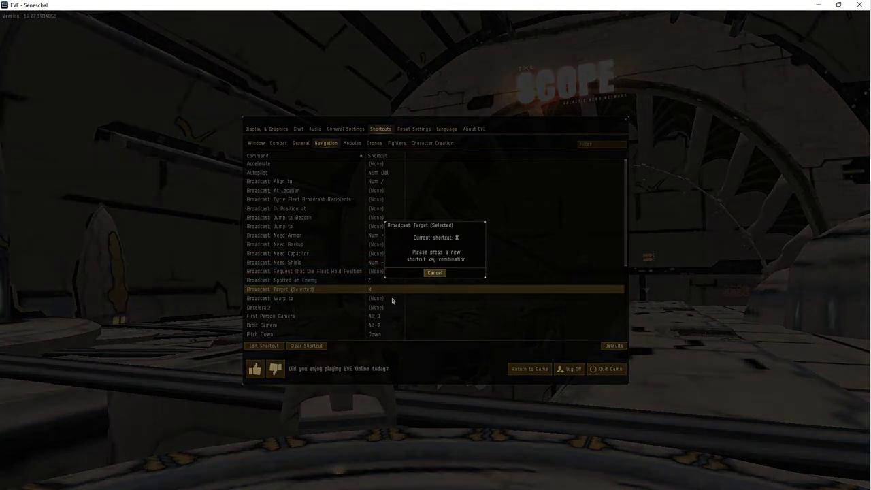
key(KP_Multiply)
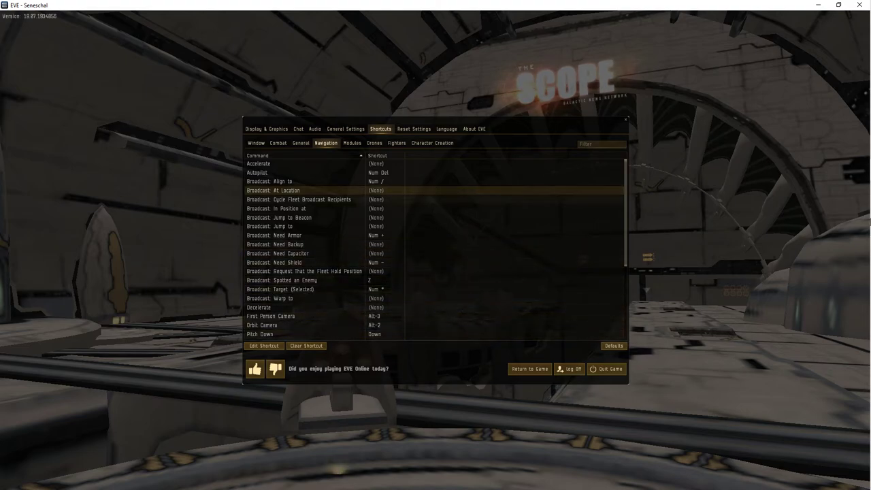
Step: Check Seneschal's module activation shortcuts, then bring up the same module shortcuts in the rain taniel client
mouse_move(861, 204)
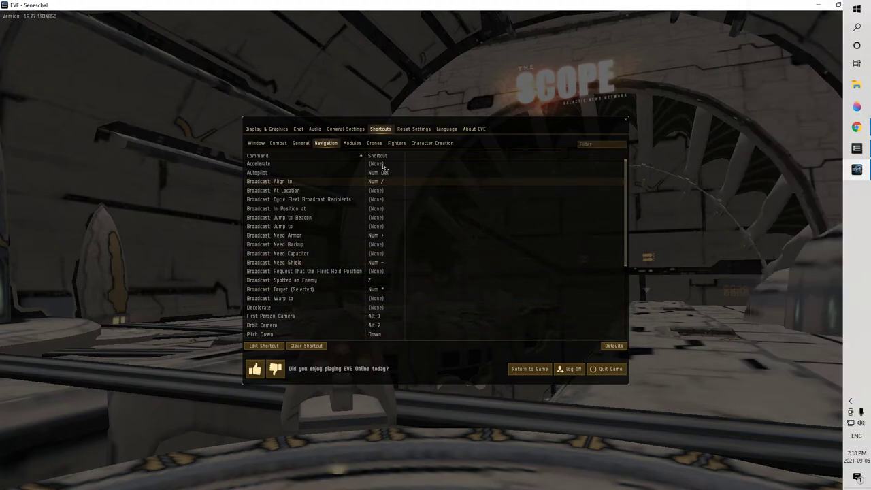
click(351, 142)
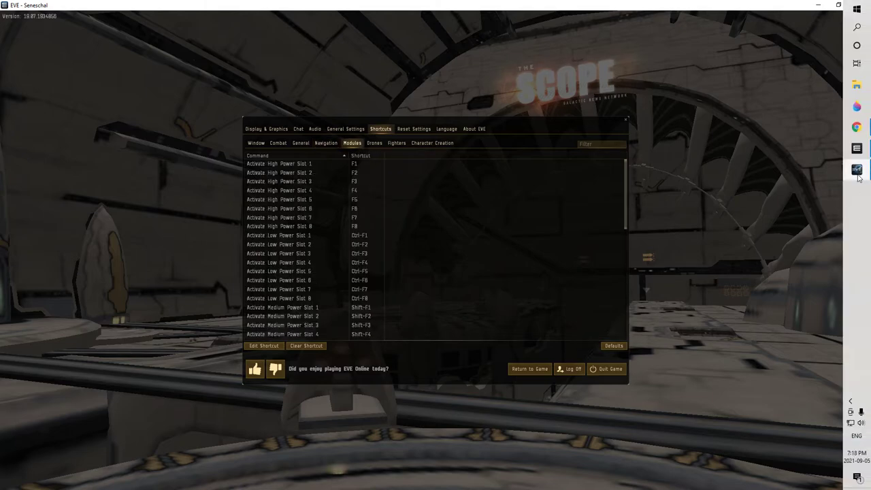
mouse_move(863, 174)
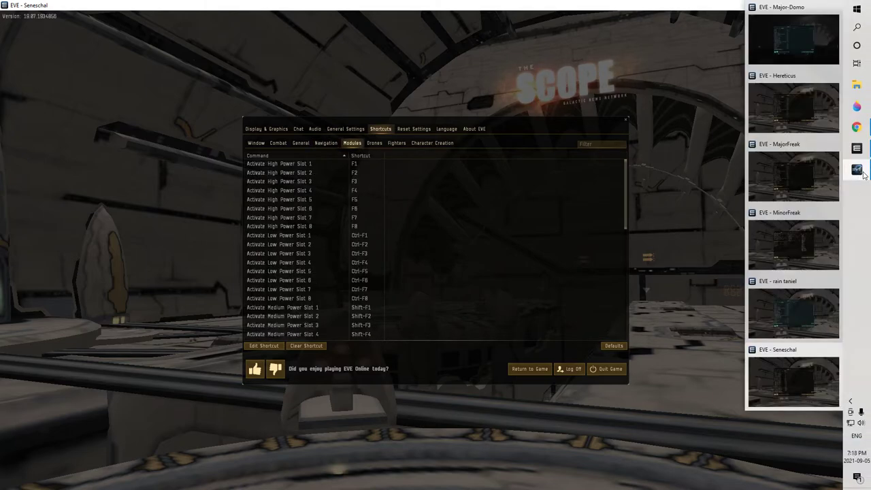
click(807, 305)
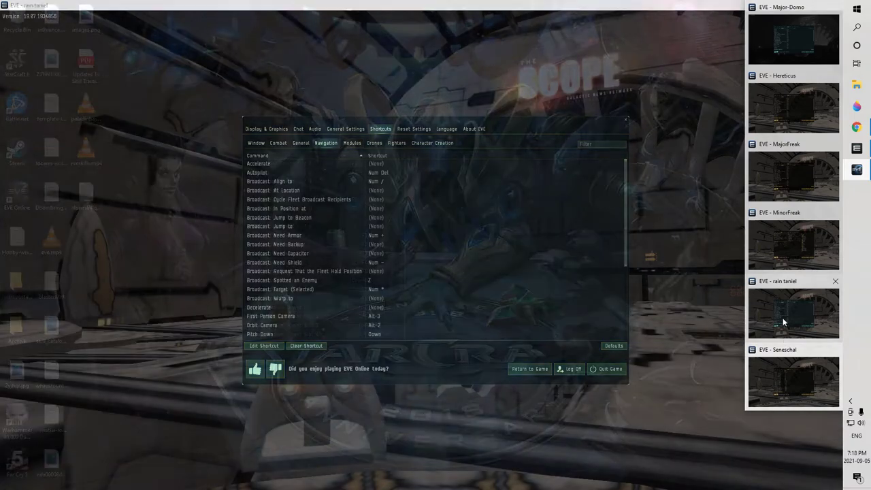
click(351, 142)
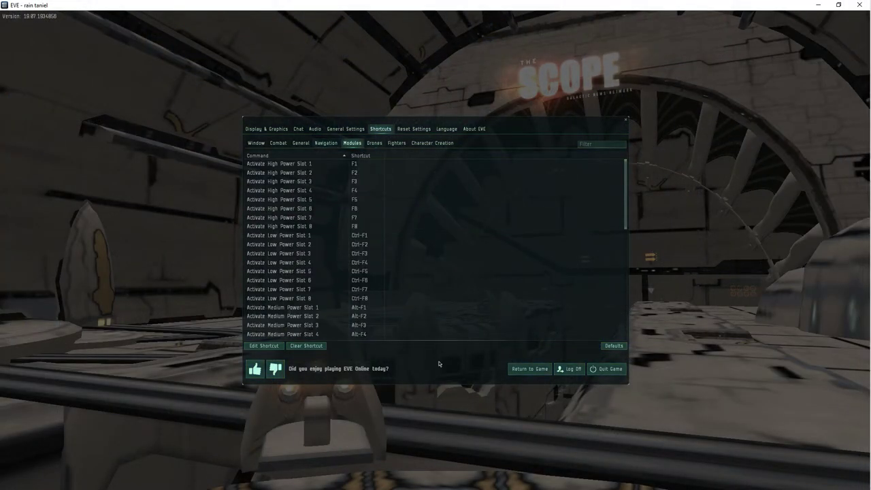
Step: Set rain taniel's Activate Medium Power Slot 1 shortcut to Shift-F1, reassigning it from Toggle Overload on High Power Slot 1
right_click(371, 236)
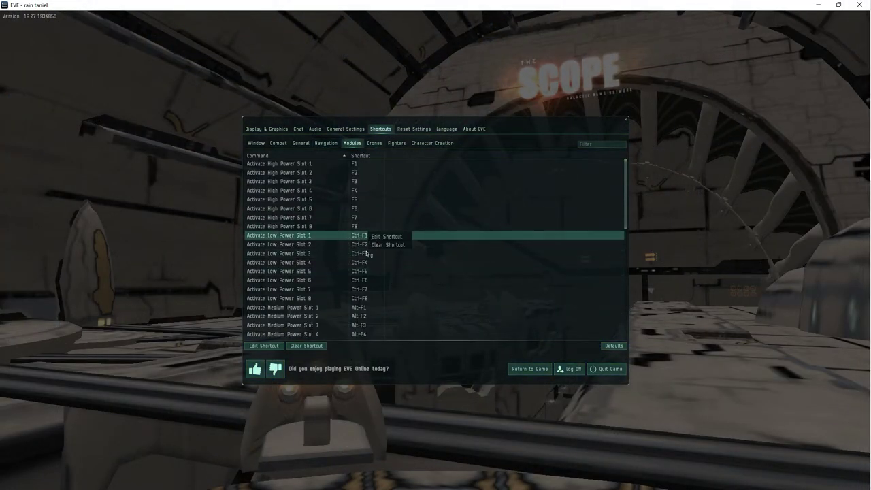
click(365, 262)
scroll(366, 273, down, 1)
scroll(365, 274, down, 1)
right_click(317, 248)
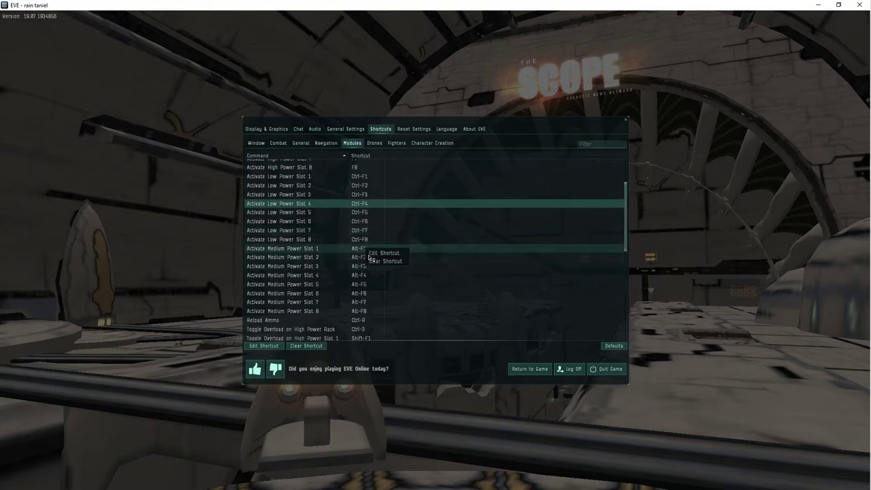
click(332, 251)
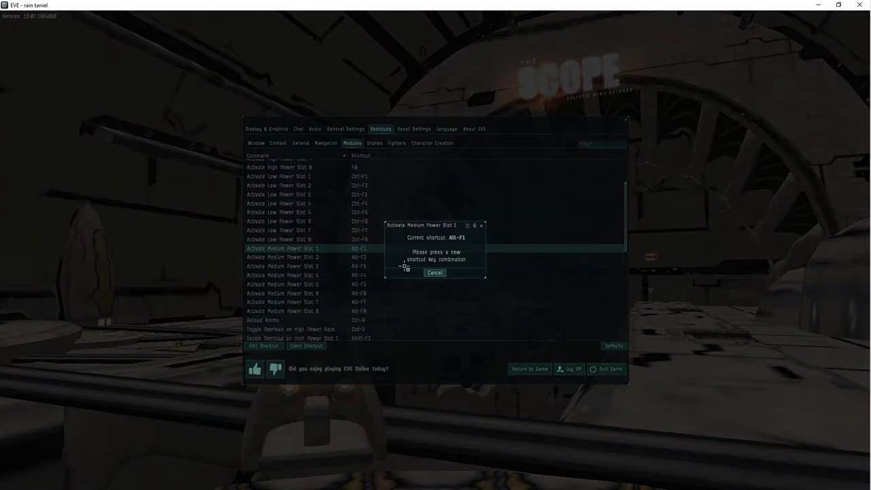
key(shift+F1)
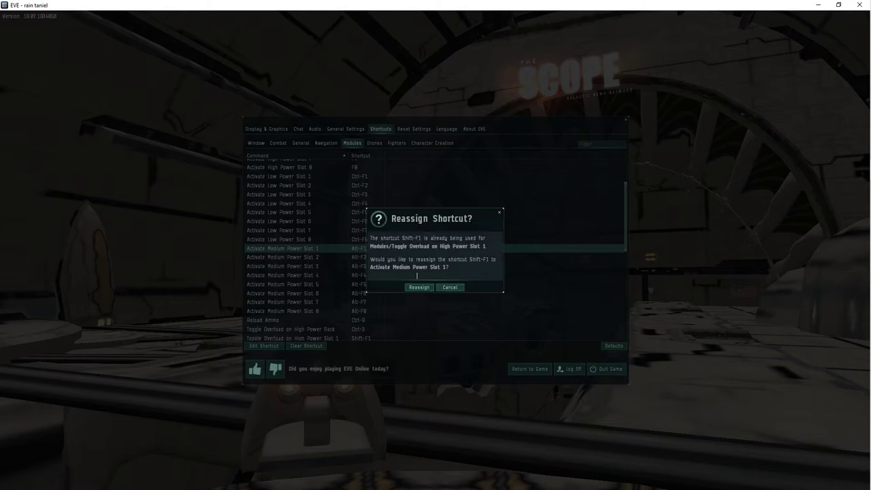
click(419, 287)
Step: Set rain taniel's Activate Medium Power Slot 2 shortcut to Shift-F2, reassigning it from Toggle Overload on High Power Slot 2
right_click(373, 257)
click(382, 266)
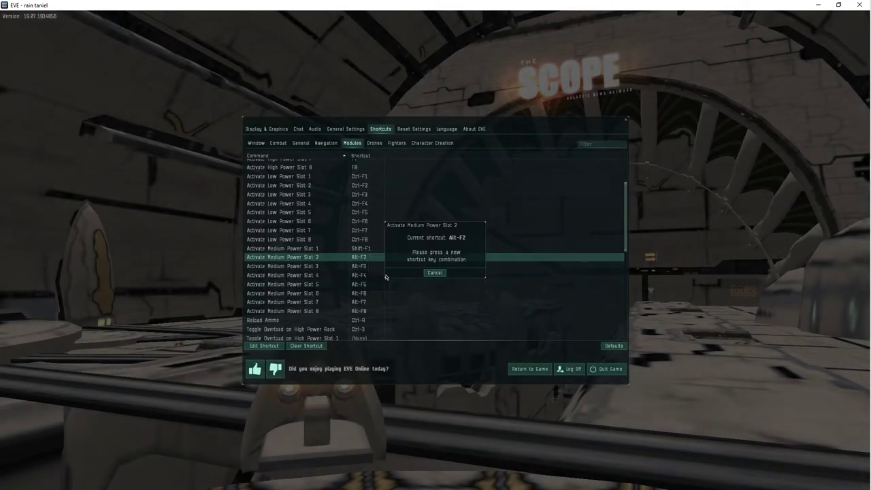
key(shift)
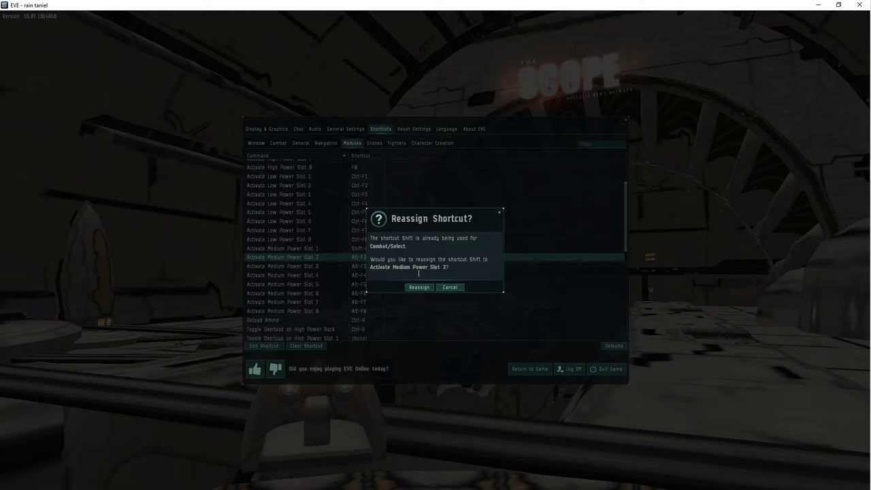
click(450, 289)
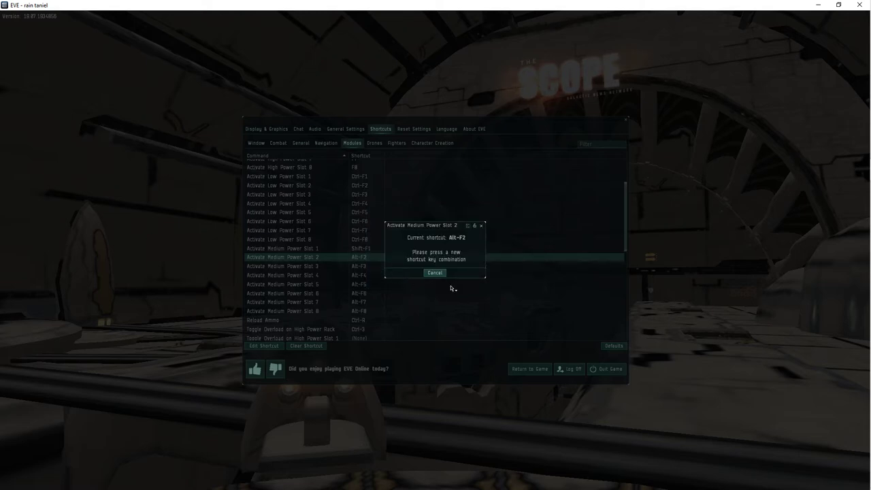
key(shift+F2)
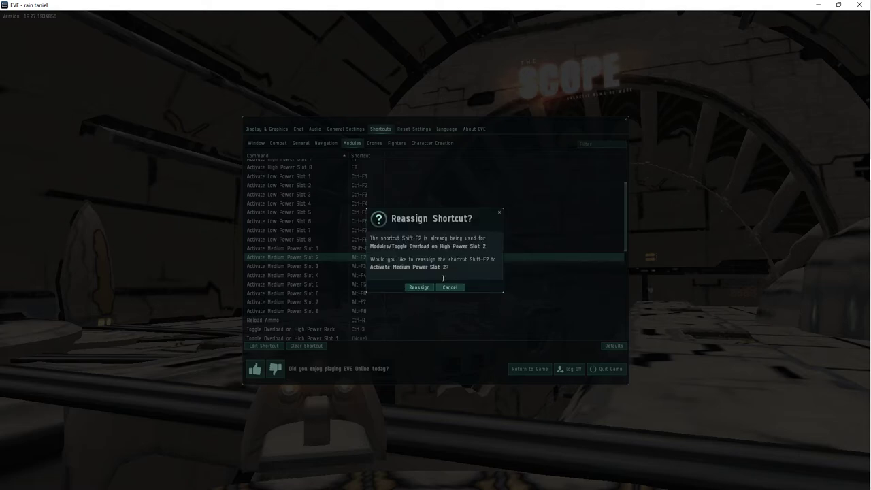
click(419, 287)
Step: Set rain taniel's Activate Medium Power Slot 3 shortcut to Shift-F3, accepting the reassignment
double_click(375, 266)
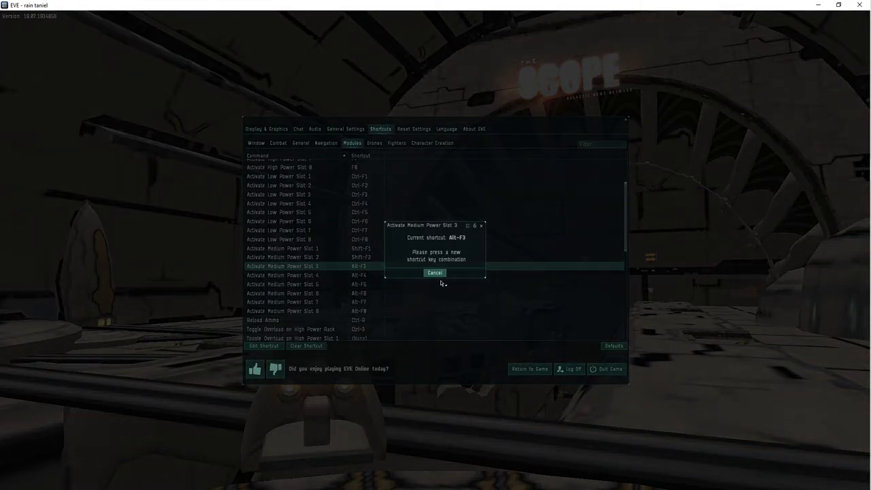
key(shift)
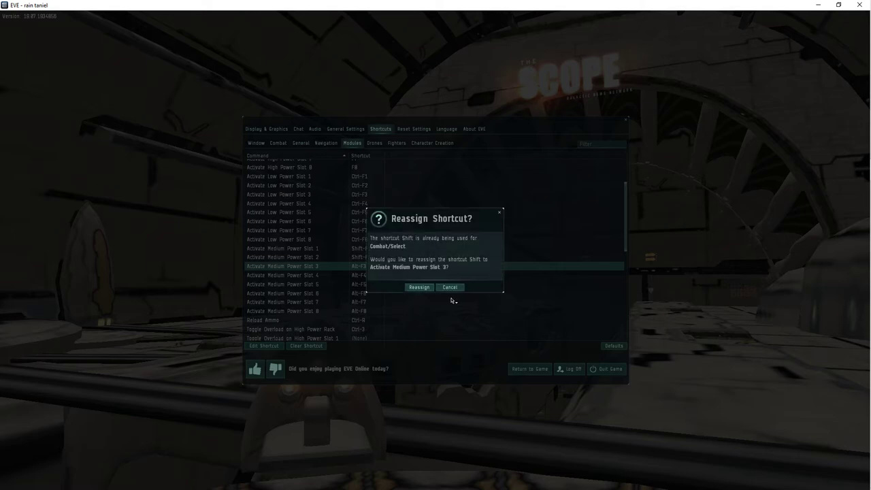
click(449, 287)
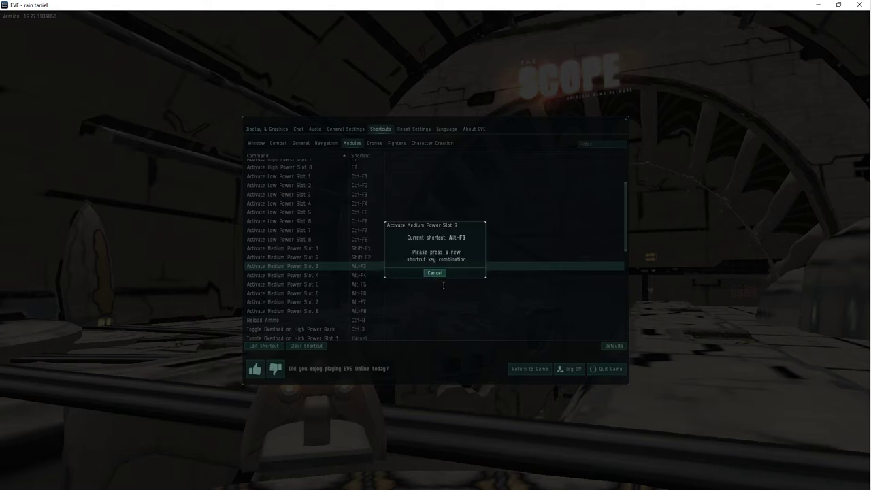
key(shift+F3)
click(418, 286)
Step: Set rain taniel's Activate Medium Power Slot 4 shortcut to Shift-F4, accepting the reassignment
right_click(396, 275)
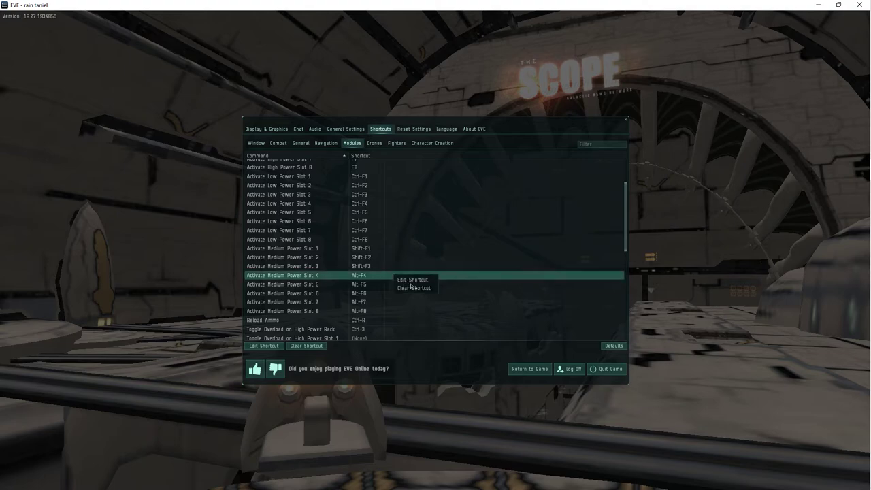
click(412, 280)
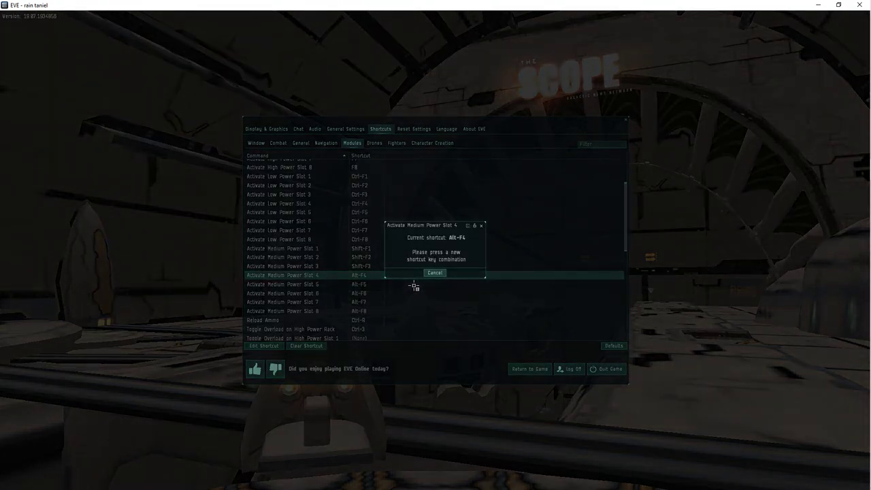
key(shift+F3)
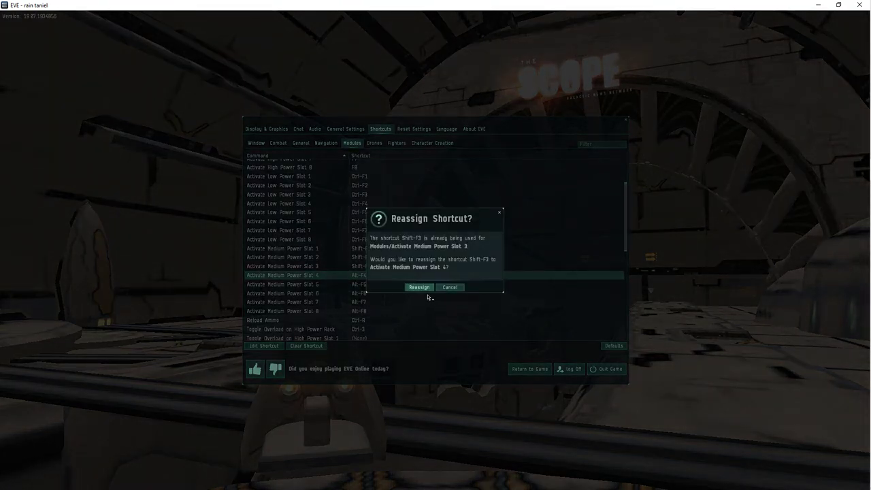
click(451, 297)
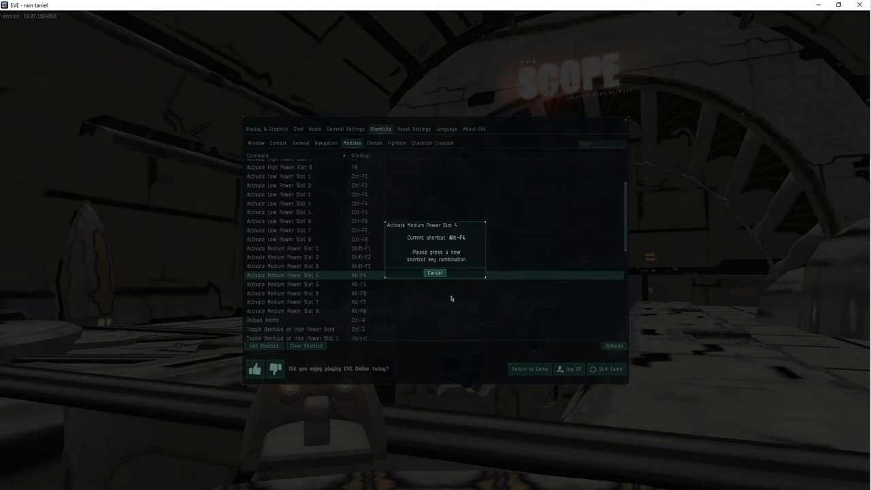
key(shift+F4)
click(419, 287)
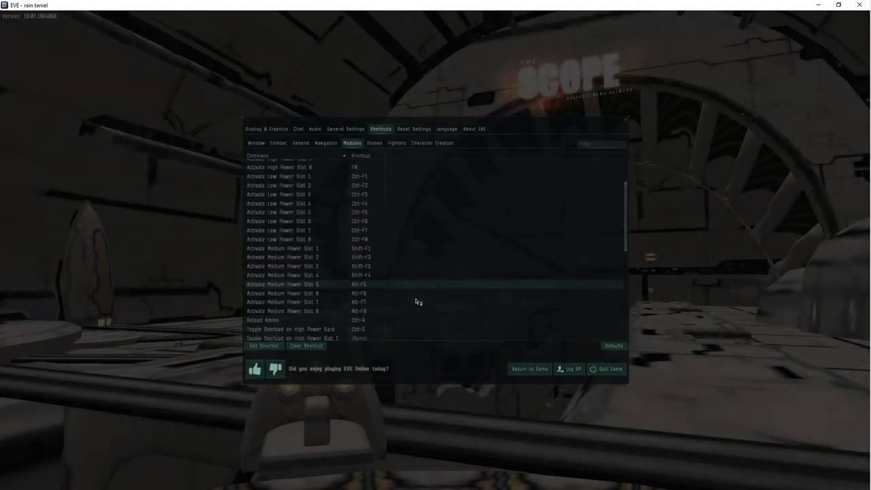
Step: Set rain taniel's Activate Medium Power Slot 5 shortcut to Shift-F5, accepting the reassignment
double_click(418, 284)
key(shift+Caps_Lock)
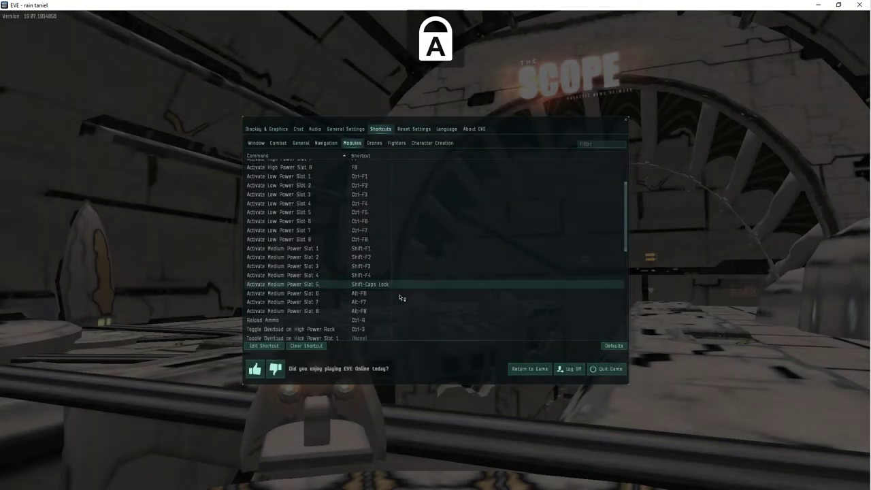
right_click(397, 293)
click(410, 296)
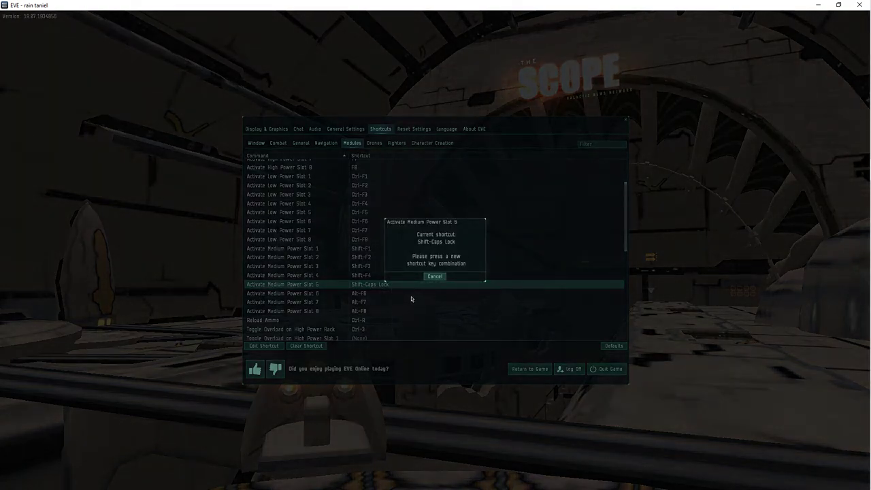
key(shift+F5)
click(420, 288)
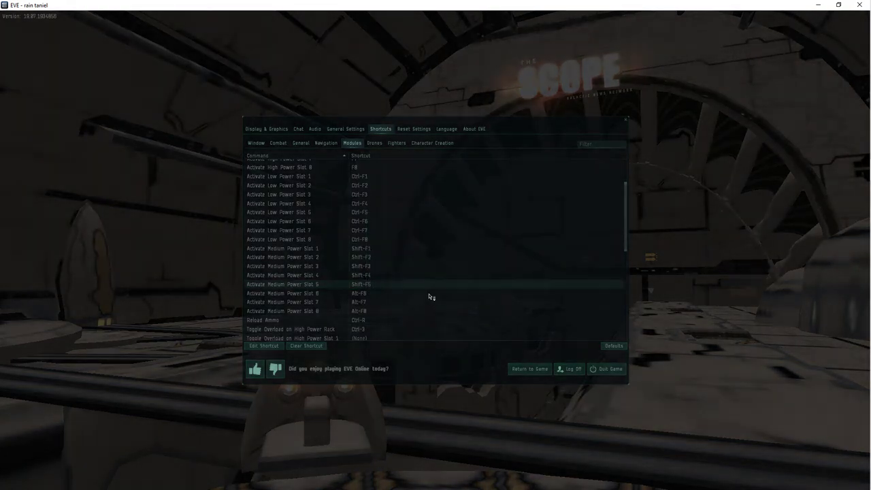
key(Caps_Lock)
Step: Set rain taniel's Activate Medium Power Slot 6 shortcut to Shift-F6, accepting the reassignment
click(392, 298)
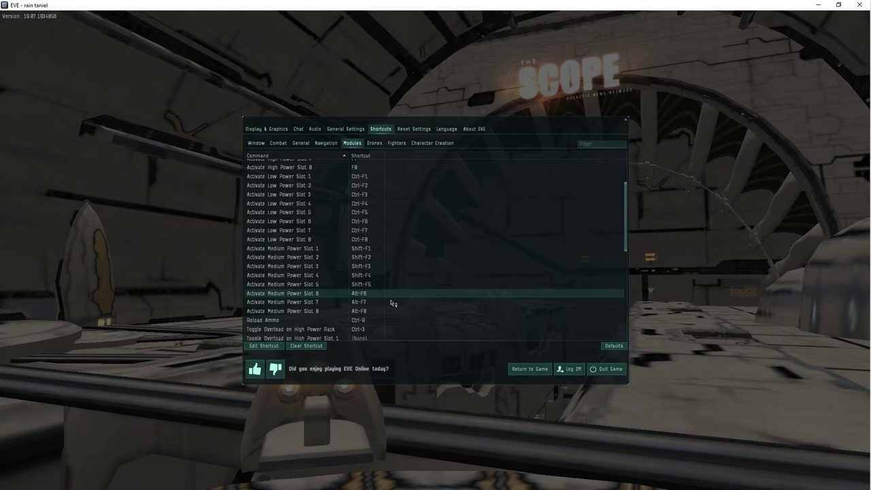
right_click(392, 303)
click(399, 298)
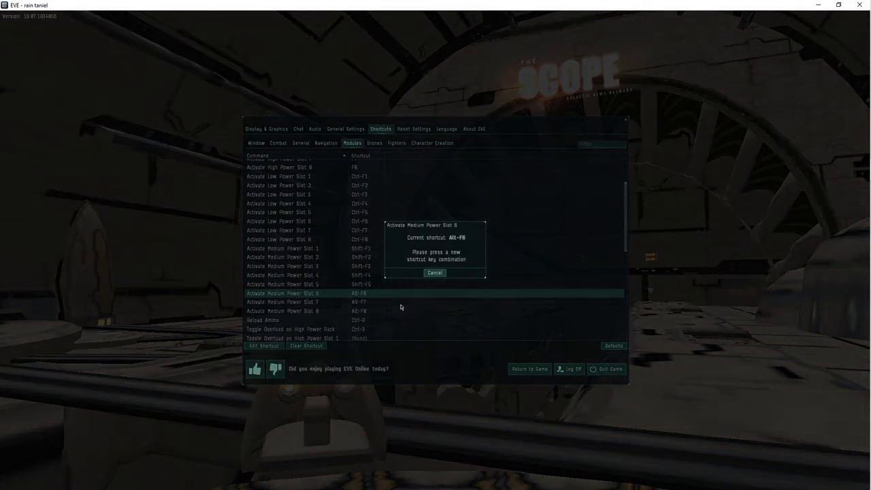
key(shift+F6)
click(419, 287)
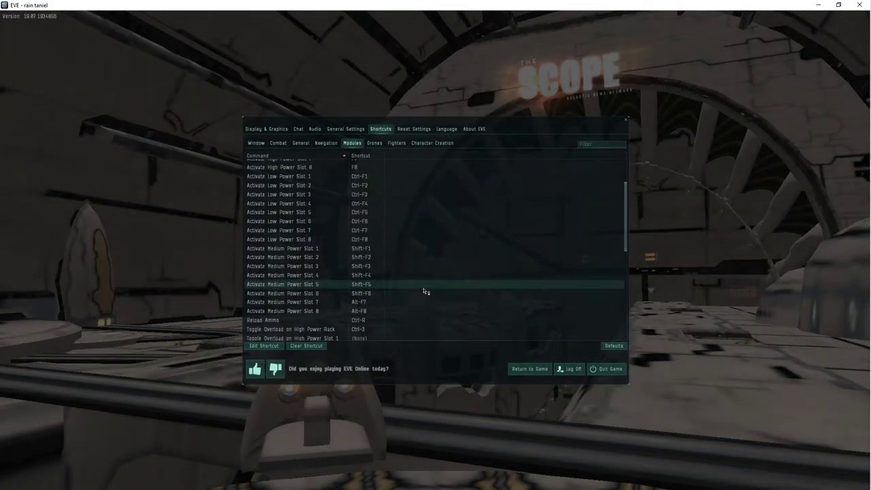
Step: Set rain taniel's Activate Medium Power Slot 7 shortcut to Shift-F7, reassigning it from Toggle Overload on High Power Slot 7
right_click(371, 302)
click(390, 314)
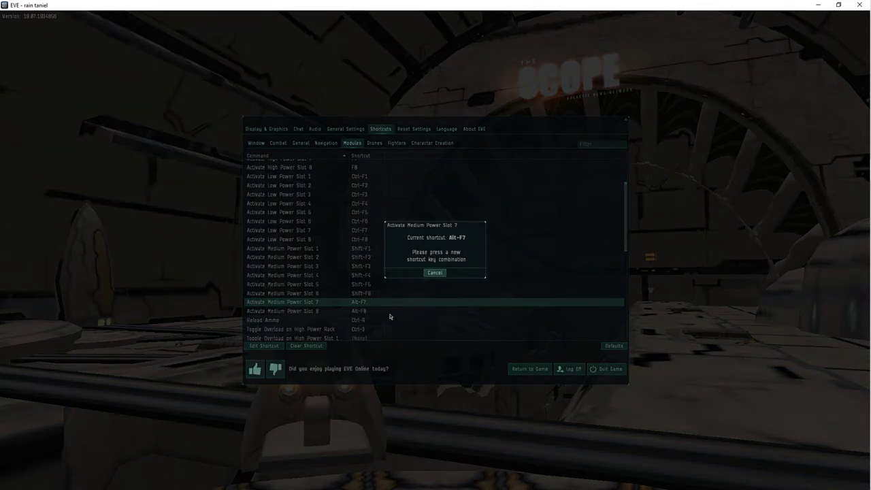
key(shift+F7)
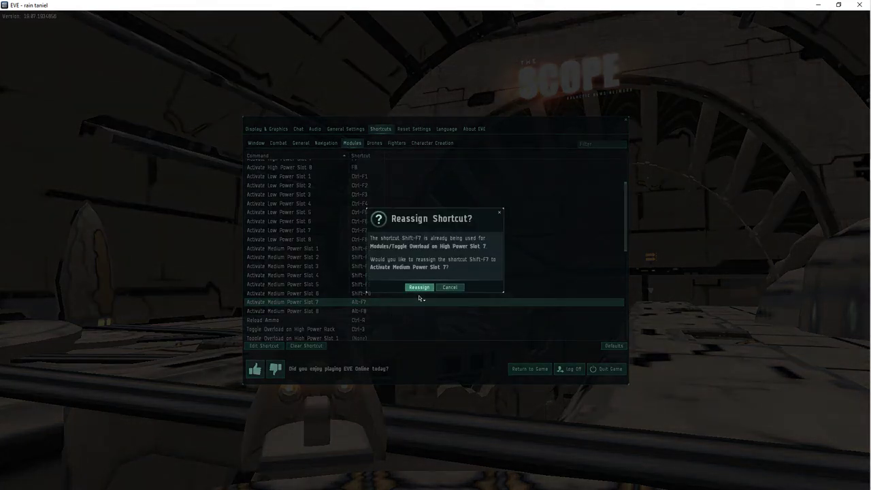
click(419, 287)
Step: Set rain taniel's Activate Medium Power Slot 8 shortcut to Shift-F8, accepting the reassignment
right_click(371, 312)
click(381, 321)
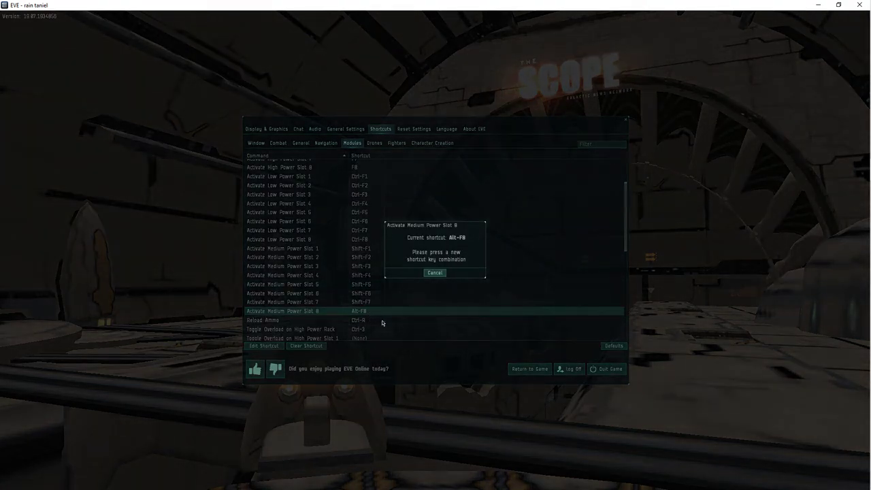
key(shift+F8)
click(417, 291)
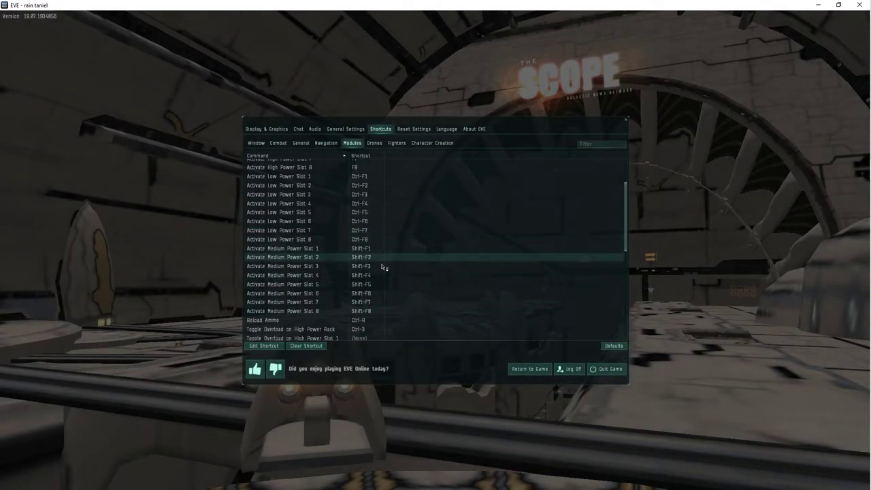
scroll(383, 267, up, 3)
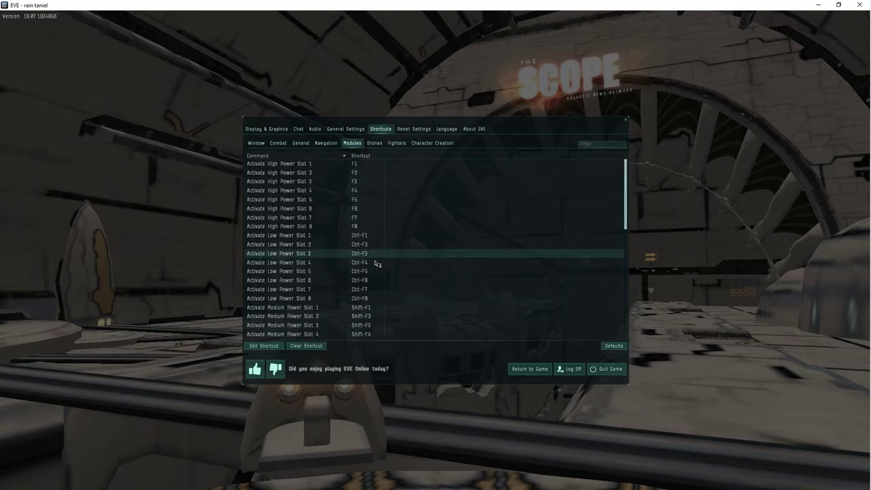
Step: Switch to the MinorFreak client and display its Navigation shortcuts
mouse_move(858, 182)
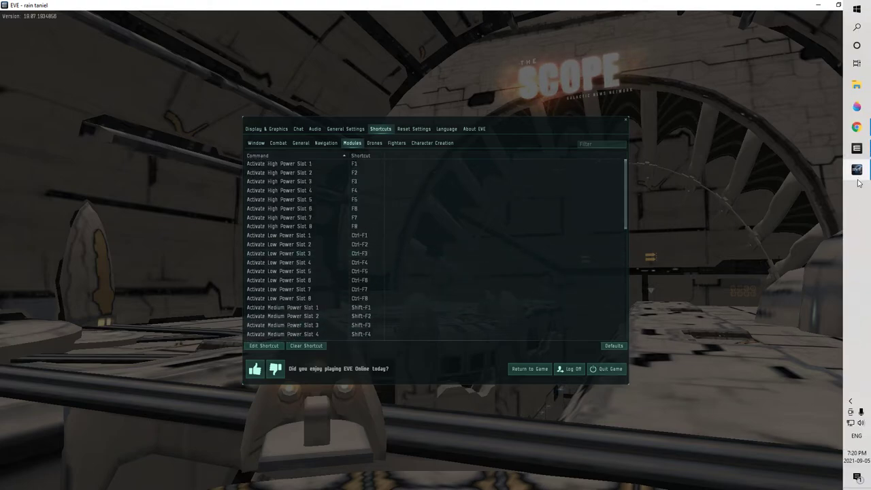
click(803, 240)
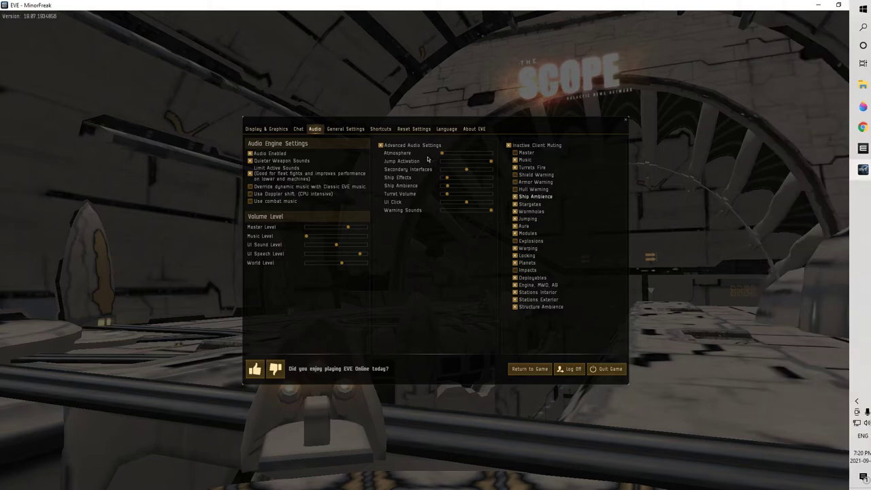
click(388, 135)
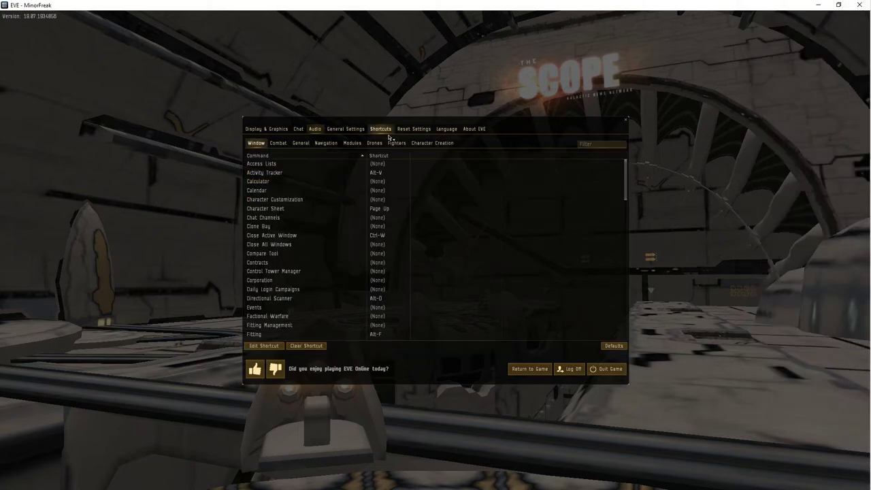
click(390, 210)
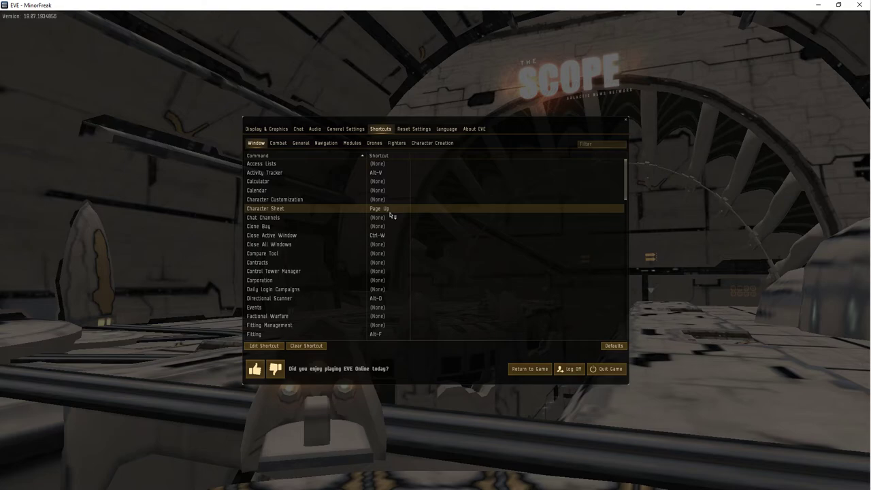
click(326, 143)
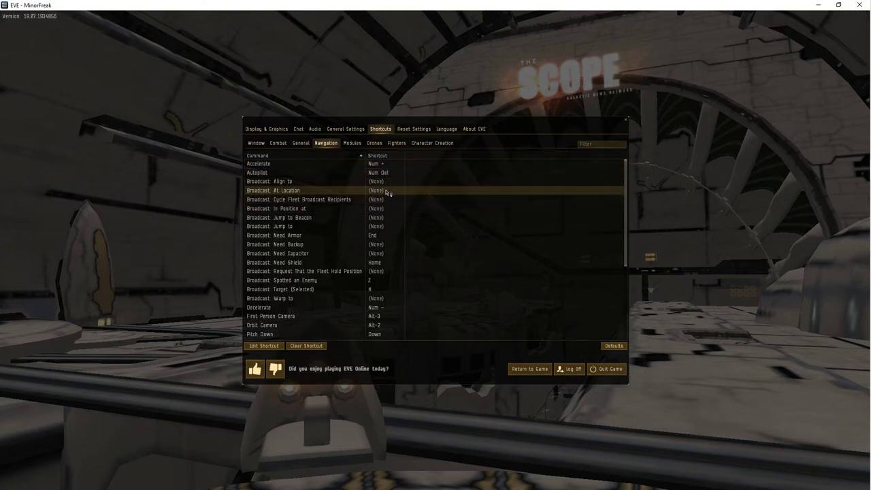
Step: Set MinorFreak's Broadcast: Align to shortcut to Num / and Broadcast: Need Armor to Num +, reassigning the latter from Accelerate
right_click(385, 182)
click(399, 189)
key(KP_Divide)
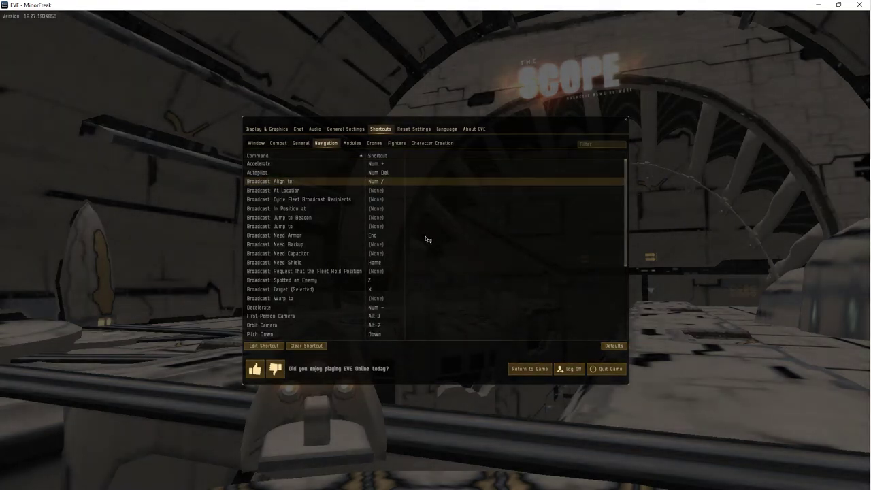
right_click(398, 235)
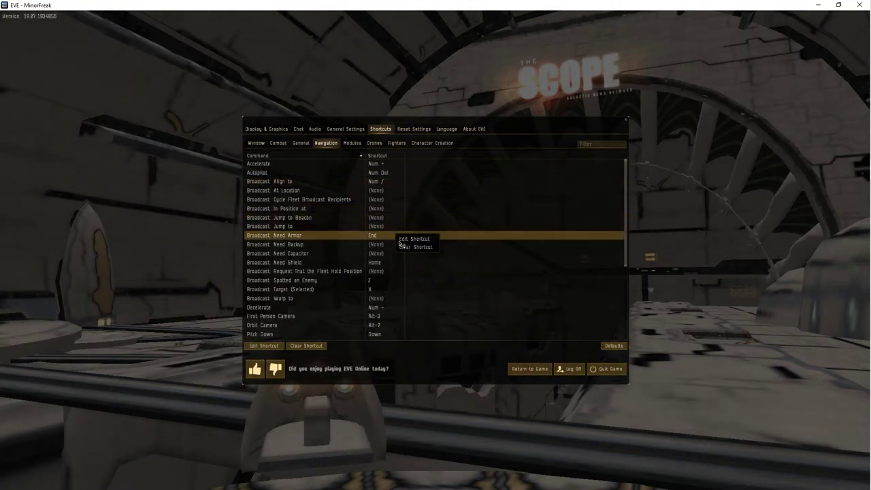
click(409, 239)
key(KP_Add)
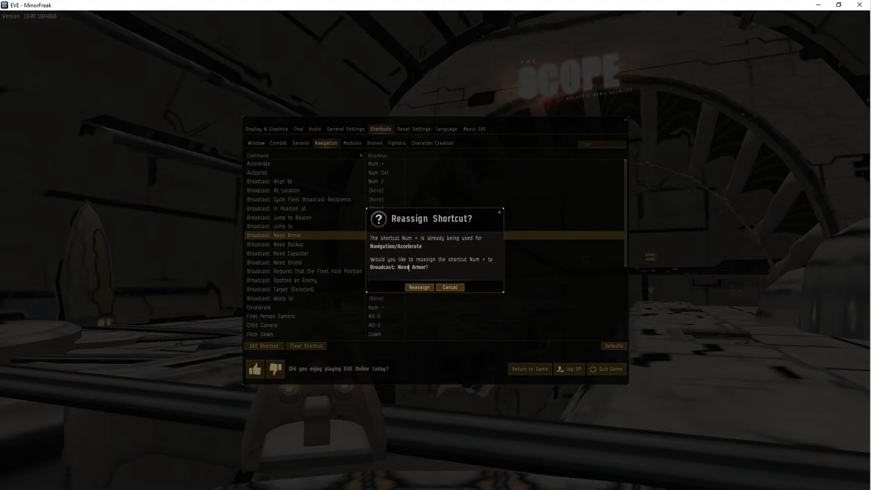
click(418, 287)
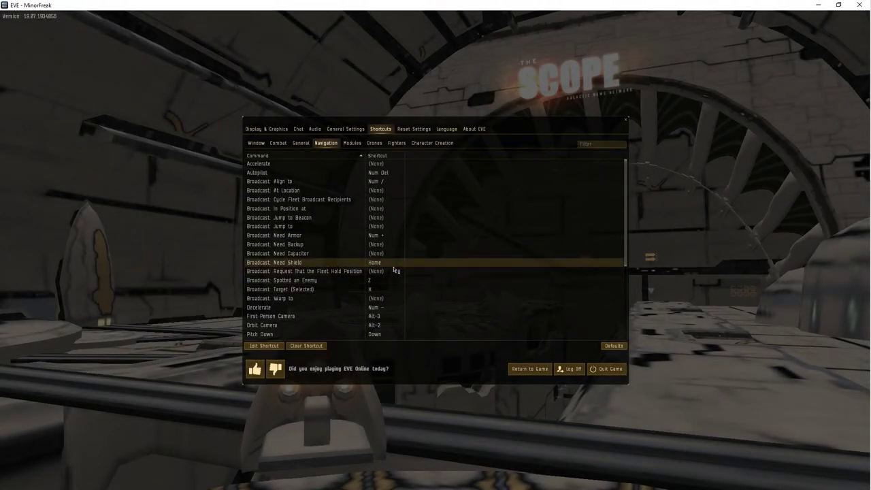
Step: Set MinorFreak's Broadcast: Need Shield shortcut to Num -, reassigning it from Decelerate, and Broadcast: Target (Selected) to Num *
right_click(397, 263)
click(407, 267)
key(KP_Subtract)
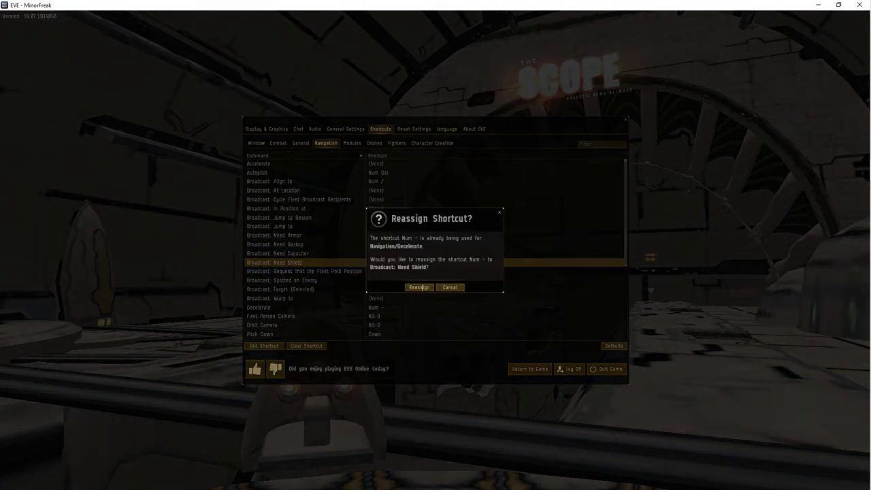
click(419, 287)
right_click(394, 289)
click(398, 288)
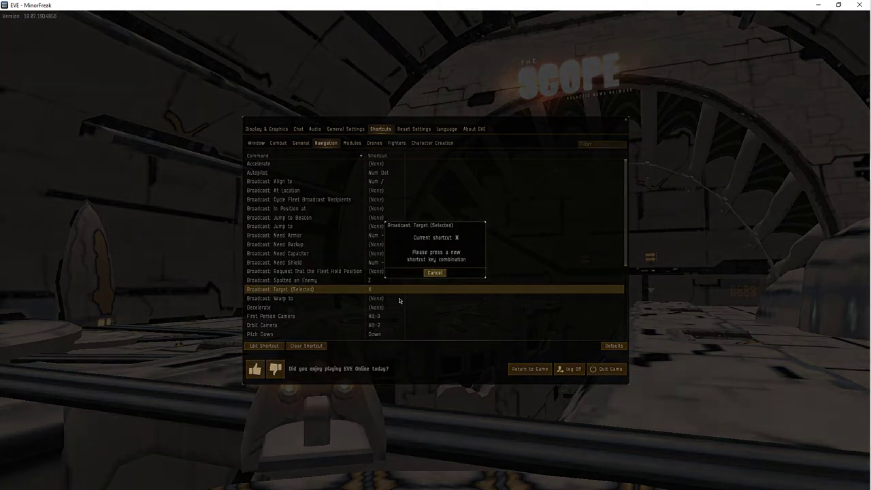
key(KP_Multiply)
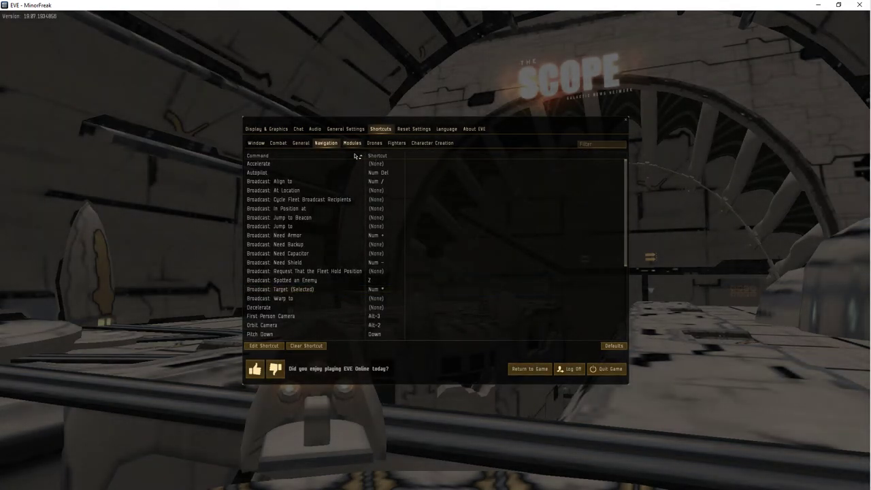
Step: Set MinorFreak's Activate Medium Power Slot 1 module shortcut to Shift-F1, reassigning it from Toggle Overload on High Power Slot 1
click(351, 143)
scroll(388, 253, down, 3)
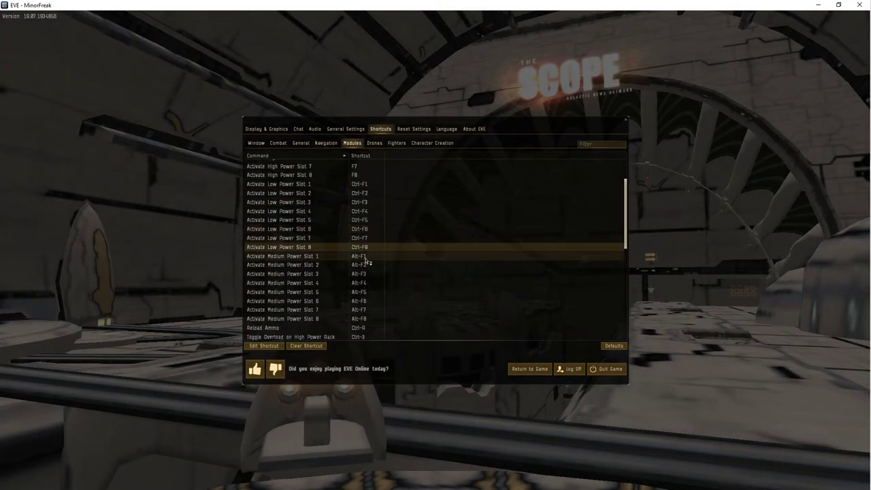
click(365, 257)
right_click(366, 257)
click(380, 266)
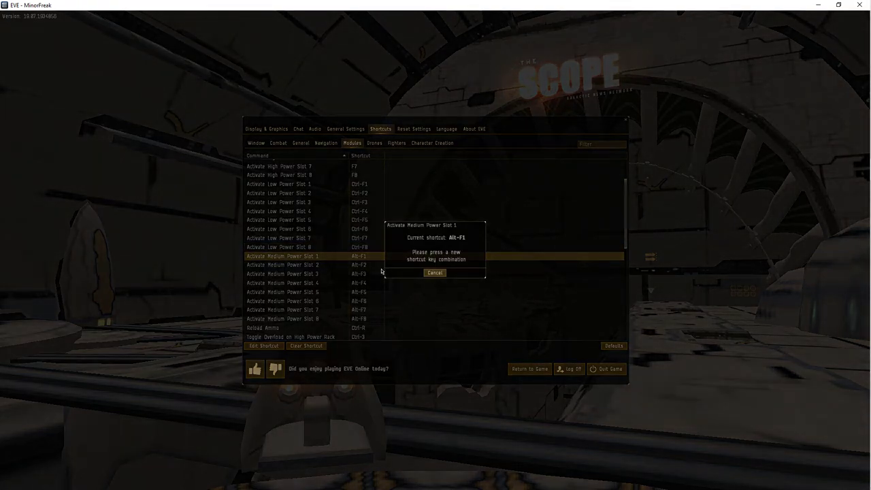
key(shift+F1)
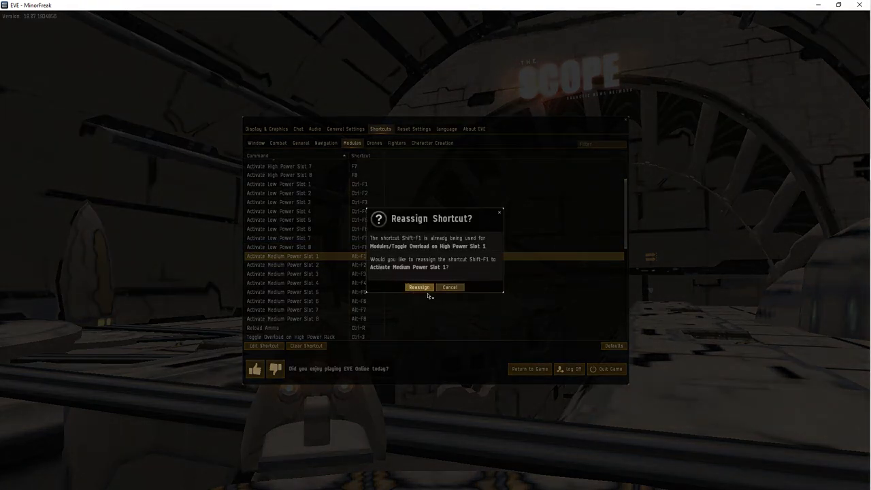
click(419, 287)
Step: Set MinorFreak's Activate Medium Power Slot 2 shortcut to Shift-F2, accepting the reassignment
right_click(638, 265)
click(646, 273)
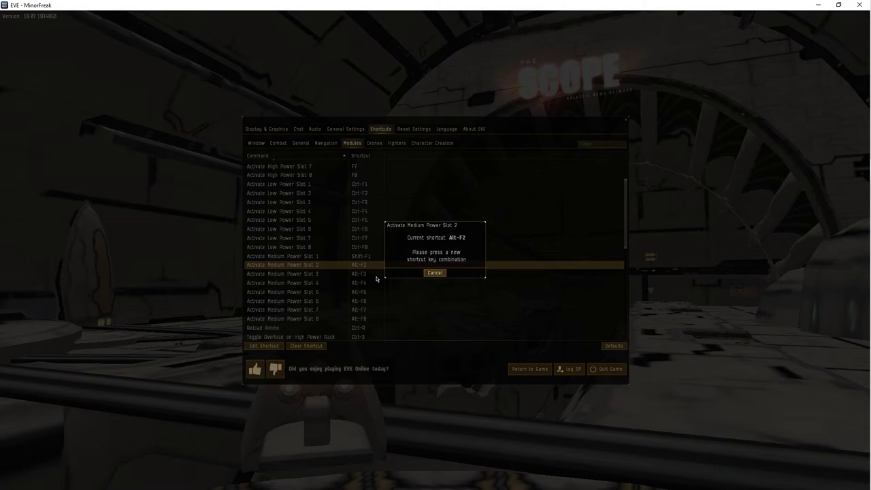
key(shift+F2)
click(419, 287)
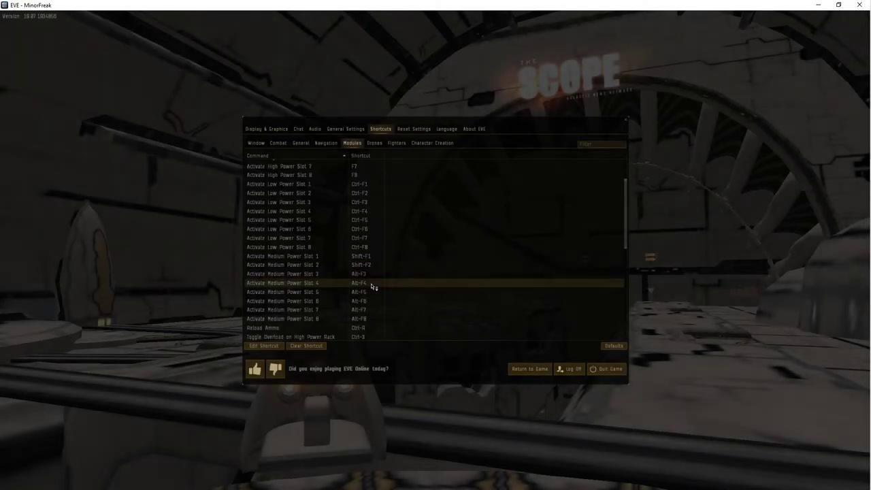
right_click(371, 275)
click(382, 283)
key(shift+ctrl)
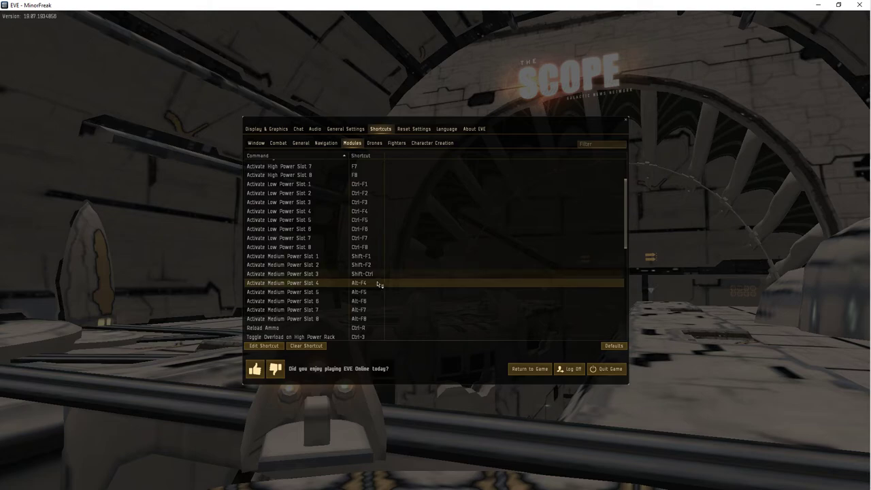
Step: Set MinorFreak's Activate Medium Power Slot 3 shortcut to Shift-F3, accepting the reassignment
right_click(381, 274)
click(389, 286)
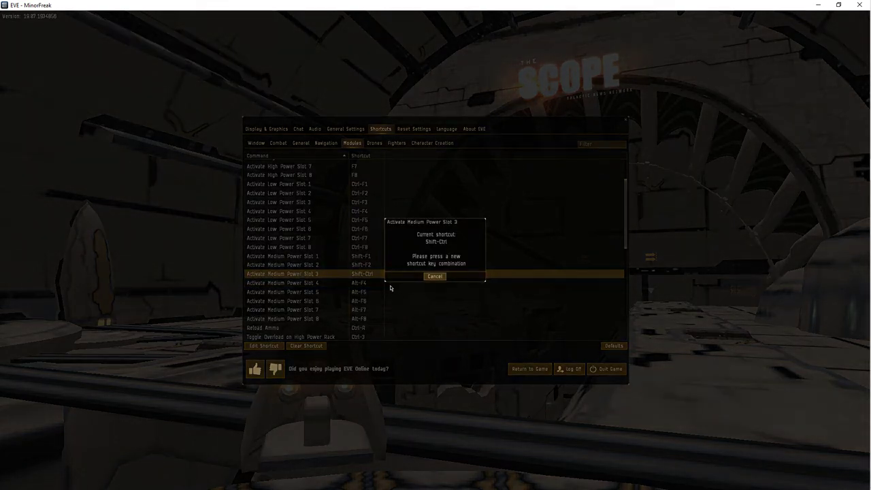
key(shift+F3)
click(422, 287)
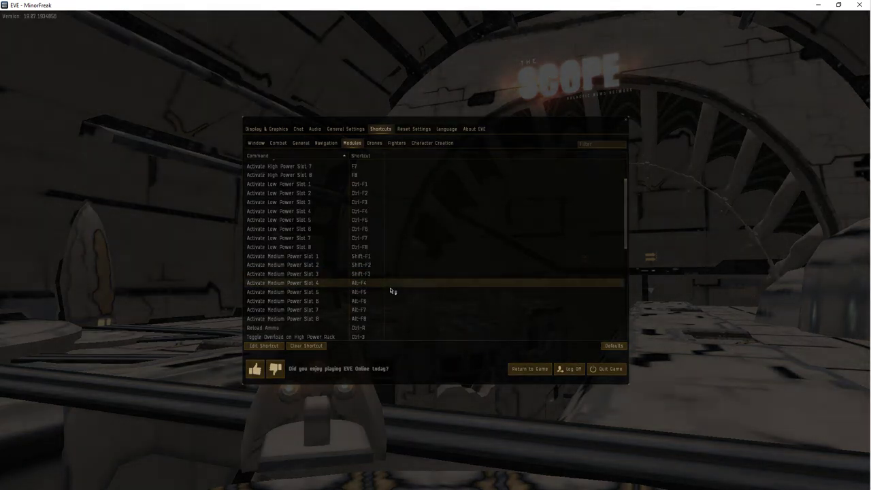
right_click(383, 289)
click(401, 288)
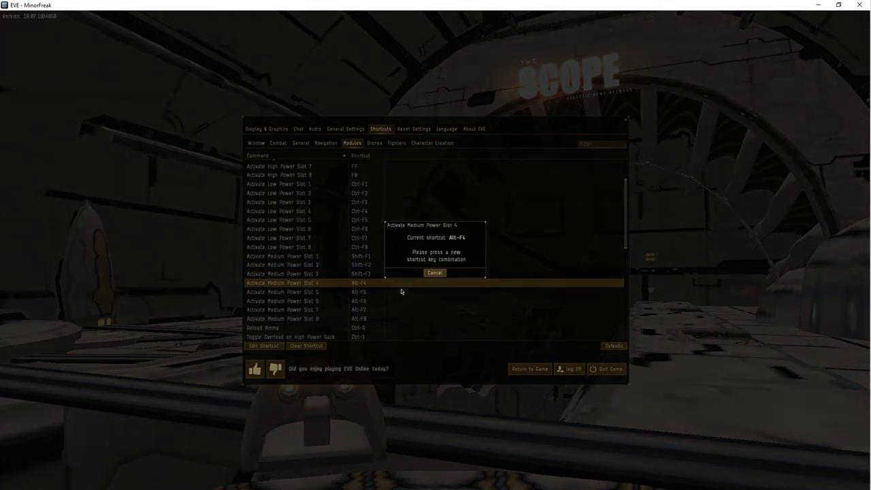
key(shift)
click(417, 288)
right_click(373, 291)
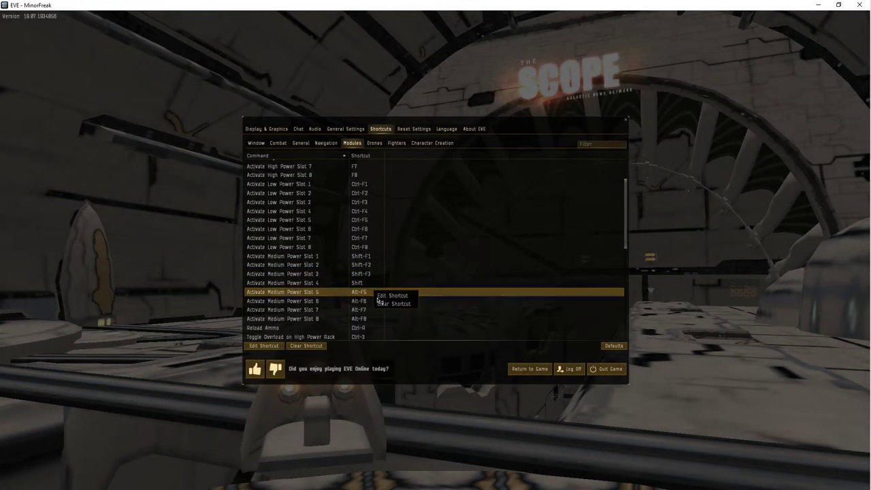
click(382, 286)
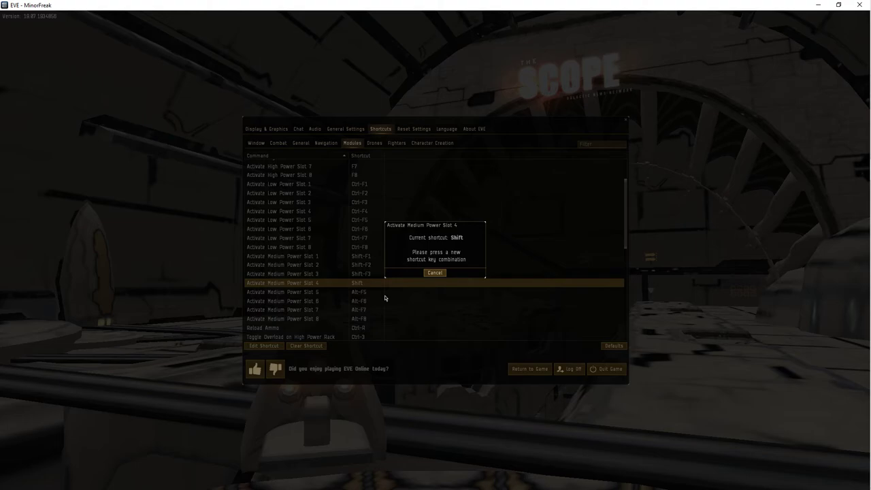
key(shift)
click(416, 287)
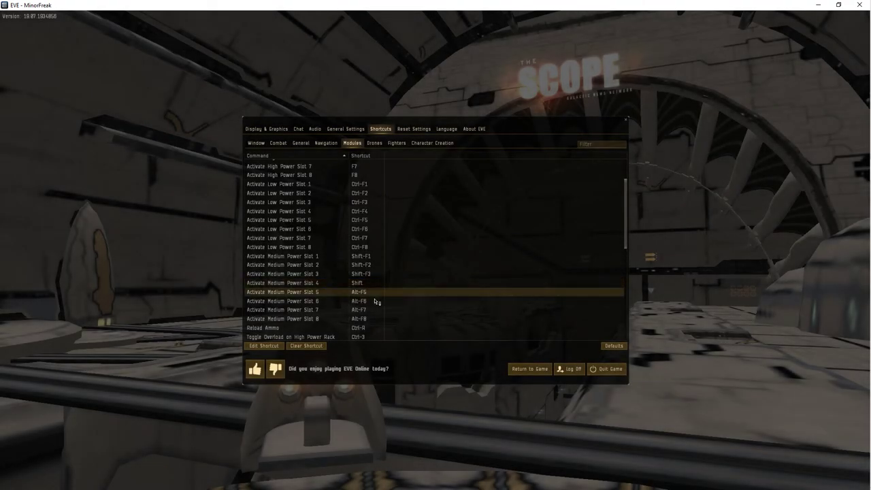
Step: Set MinorFreak's Activate Medium Power Slot 4 shortcut to Shift-F4, reassigning it from Toggle Overload on High Power Slot 4
right_click(373, 285)
click(391, 292)
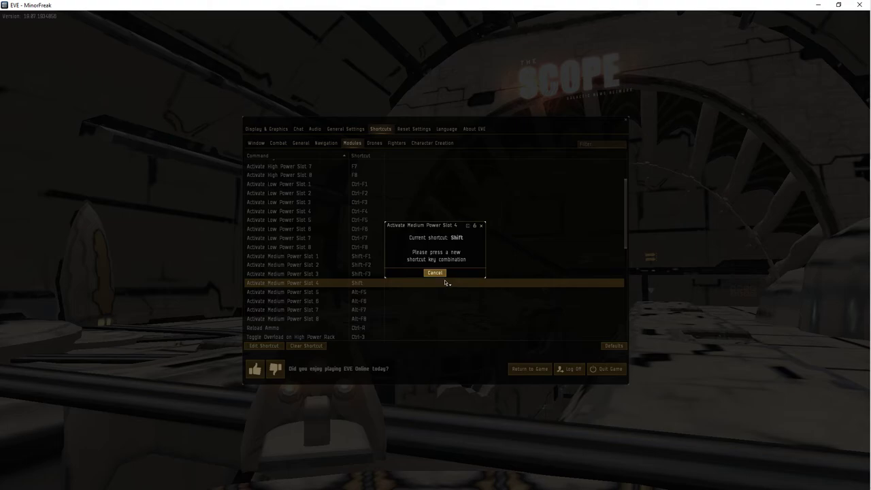
key(shift+F4)
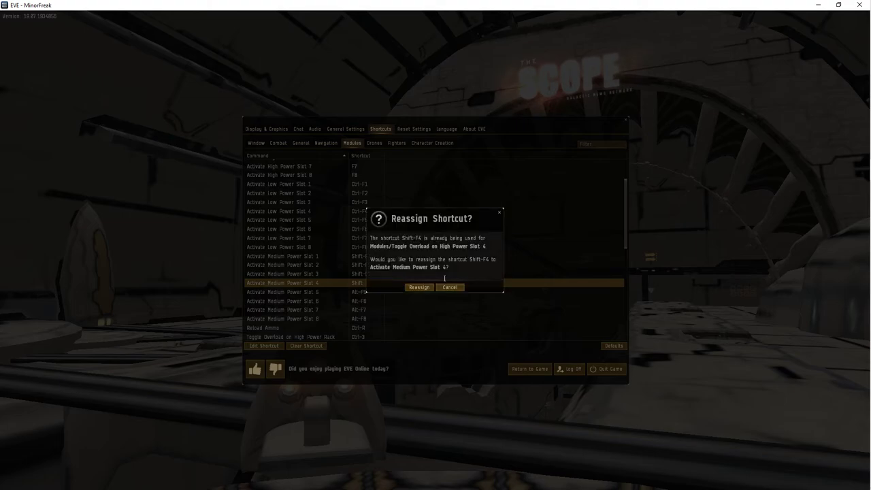
click(419, 287)
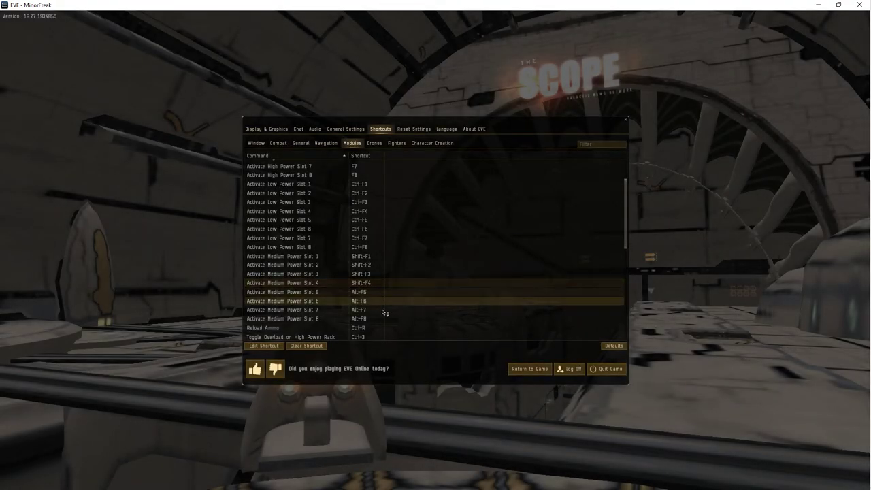
Step: Set MinorFreak's Activate Medium Power Slot 5 and 6 shortcuts to Shift-F5 and Shift-F6, accepting each reassignment
right_click(377, 294)
click(392, 299)
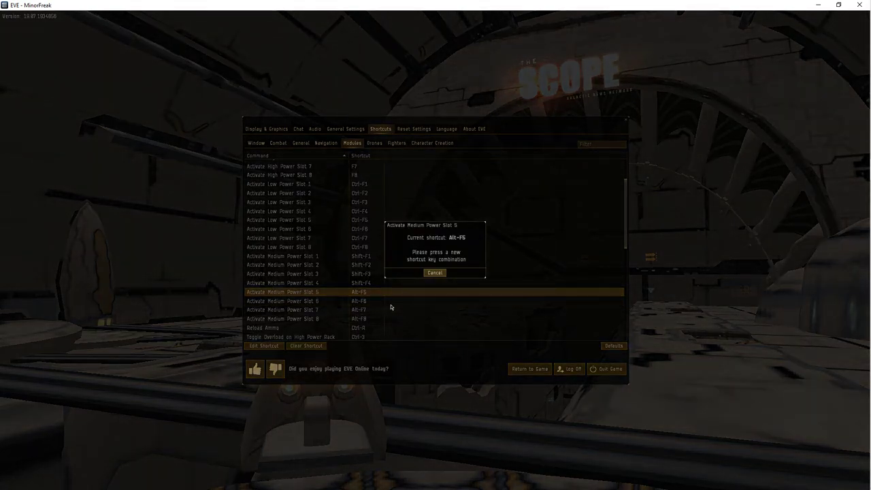
key(shift+F5)
click(420, 287)
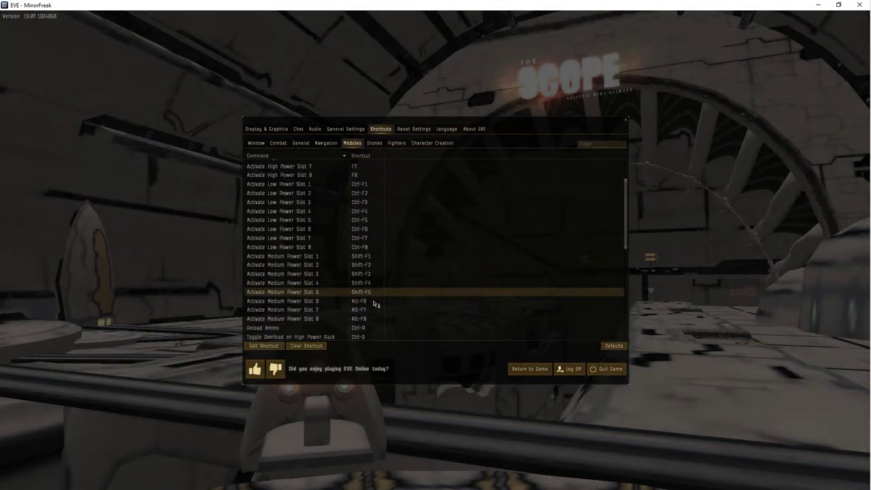
right_click(374, 303)
click(385, 308)
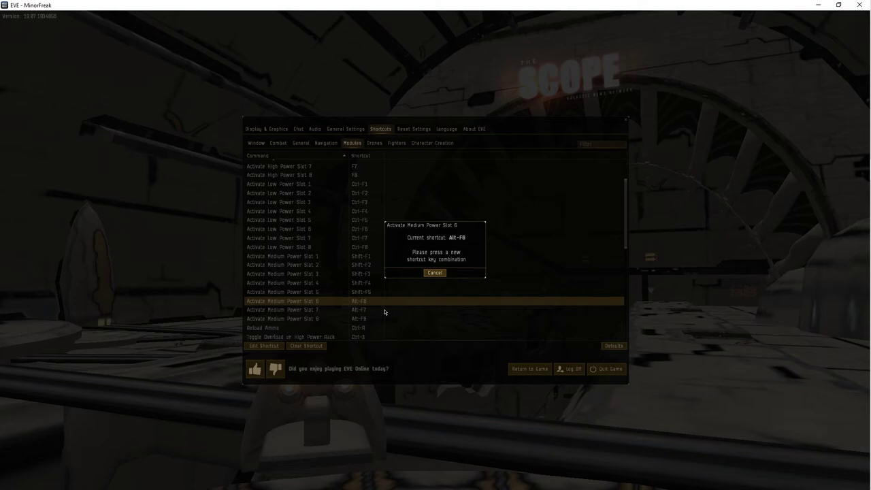
key(shift+F6)
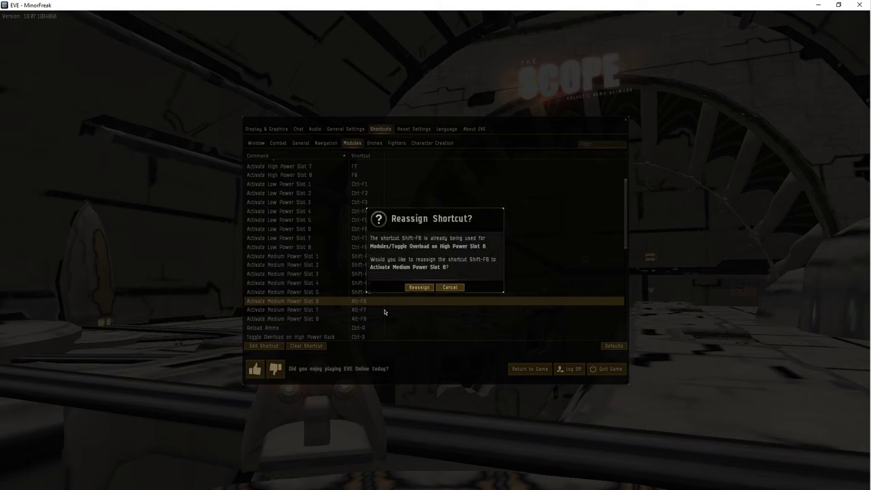
click(425, 288)
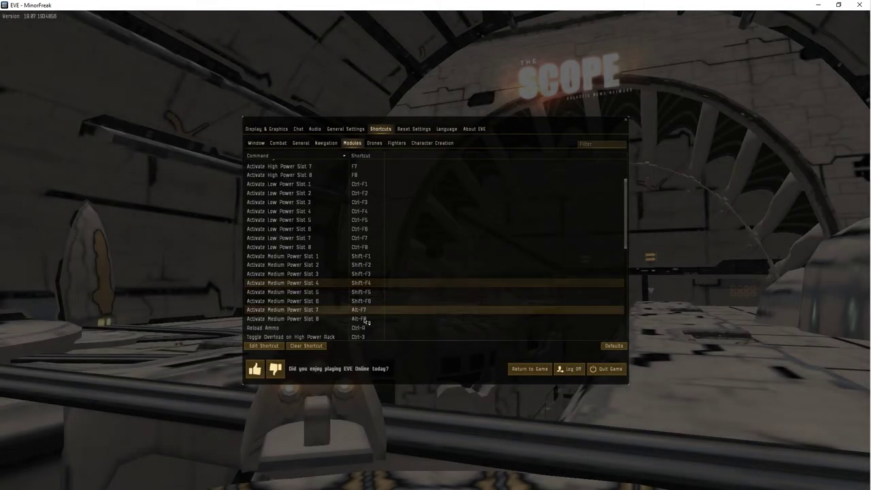
Step: Set MinorFreak's Activate Medium Power Slot 7 and 8 shortcuts to Shift-F7 and Shift-F8, reassigning both from Toggle Overload on the matching High Power Slots
right_click(364, 309)
click(374, 316)
key(shift+F7)
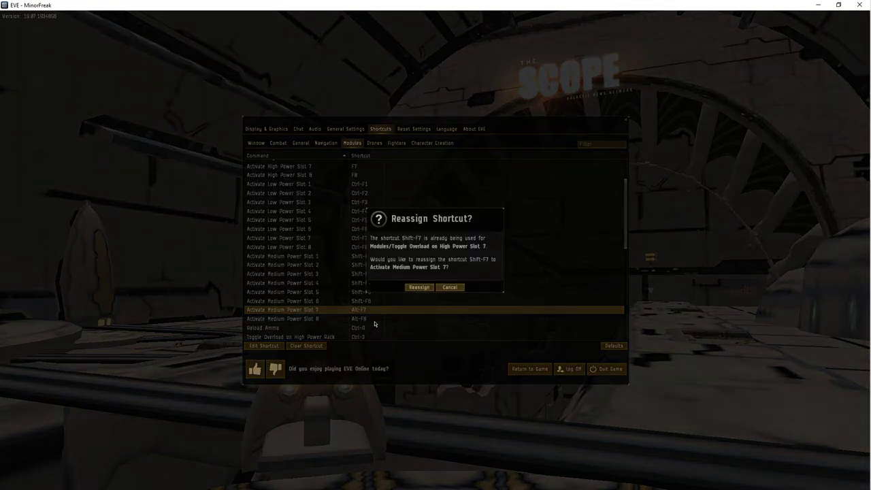
click(419, 287)
right_click(364, 318)
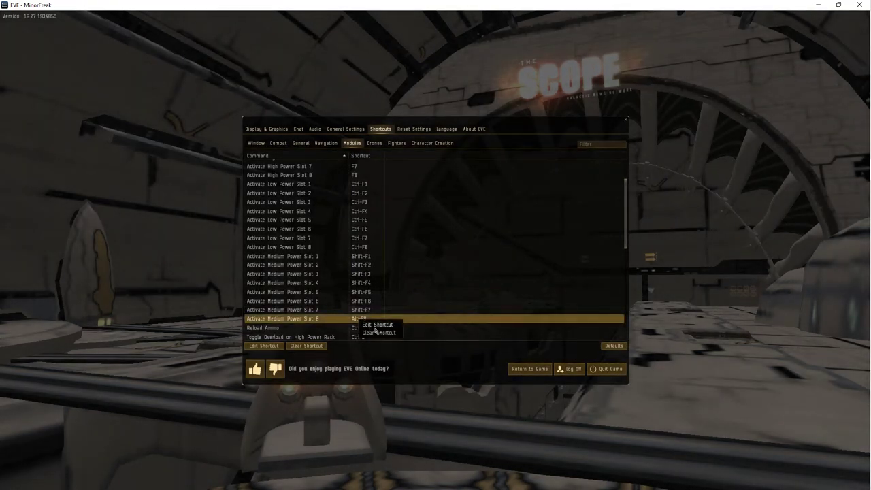
click(375, 325)
key(shift+F8)
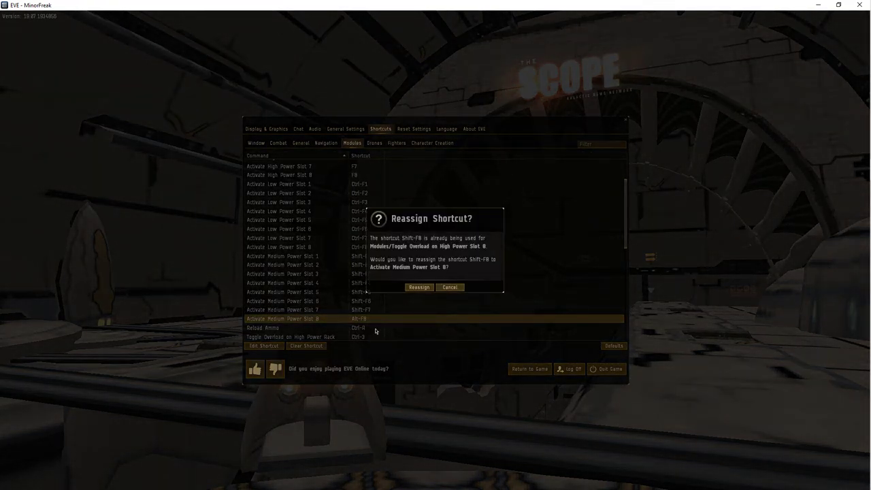
click(427, 287)
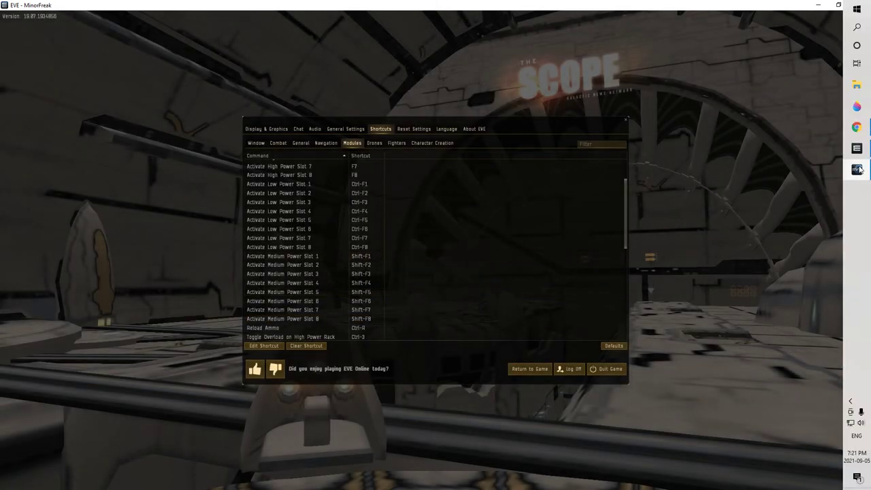
Step: Switch to MajorFreak's client and set the Activate Medium Power Slot 1 module shortcut to Shift-F1, reassigning it from Toggle Overload on High Power Slot 1
mouse_move(858, 170)
click(777, 169)
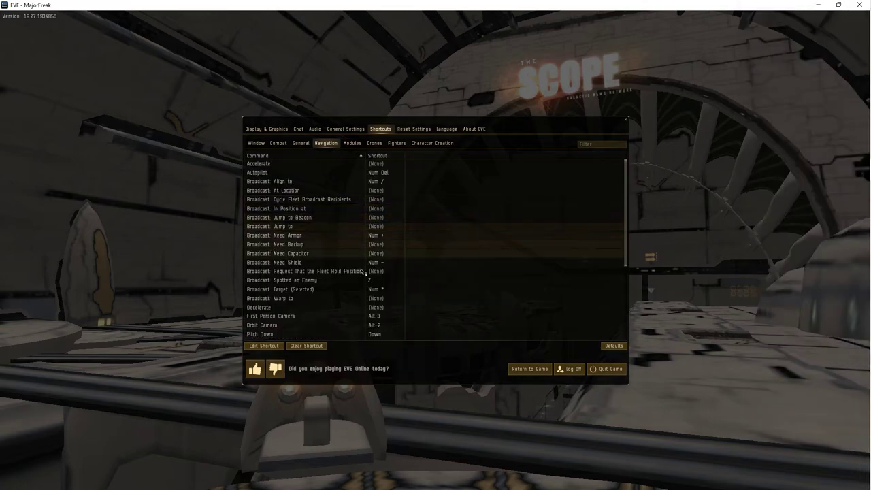
click(356, 145)
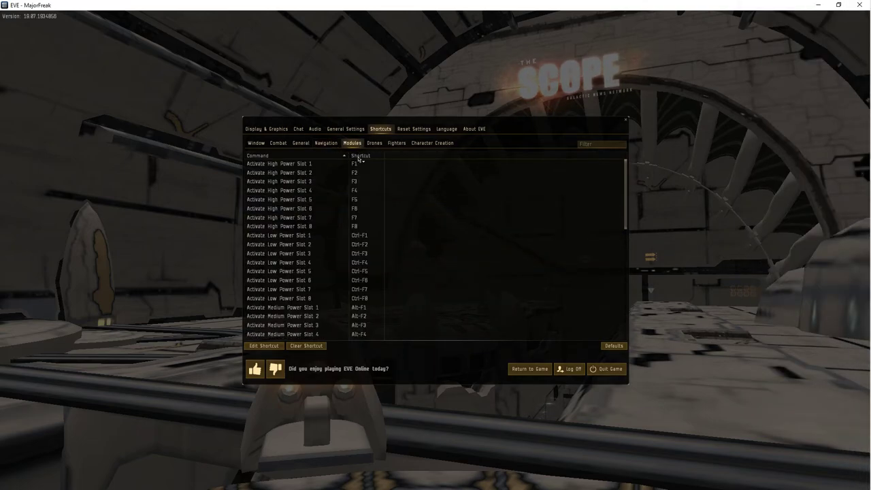
scroll(361, 271, down, 2)
scroll(362, 262, down, 1)
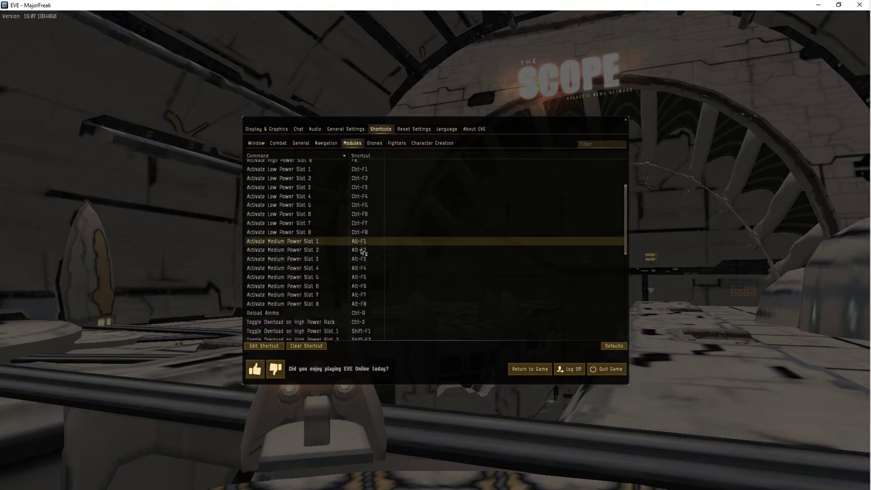
right_click(361, 243)
click(383, 253)
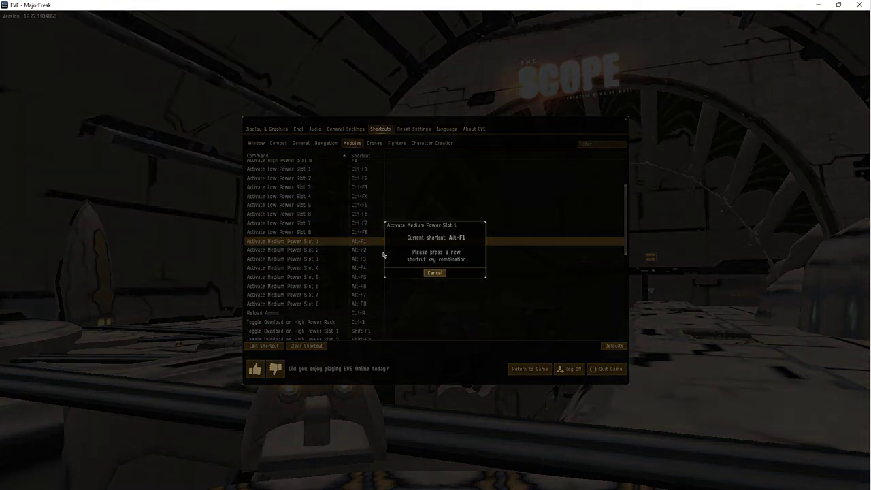
key(shift+F1)
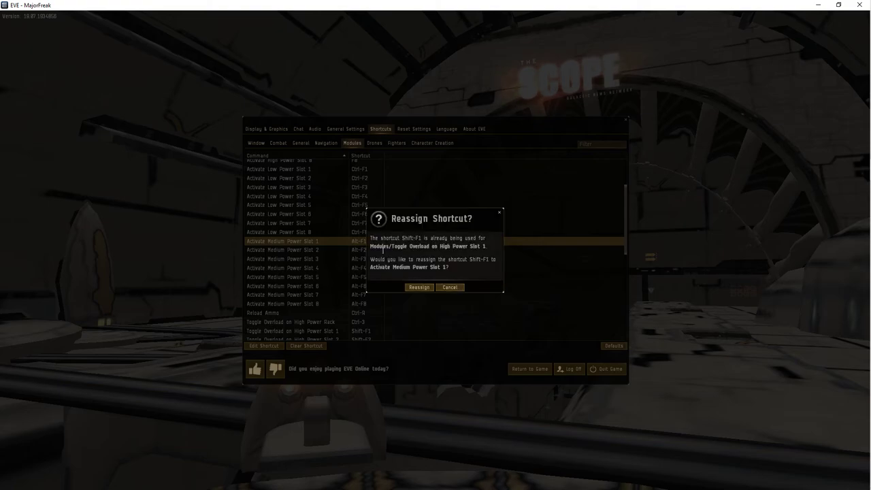
click(418, 287)
Step: Set MajorFreak's Activate Medium Power Slot 2 and 3 shortcuts to Shift-F2 and Shift-F3, accepting each reassignment
right_click(382, 251)
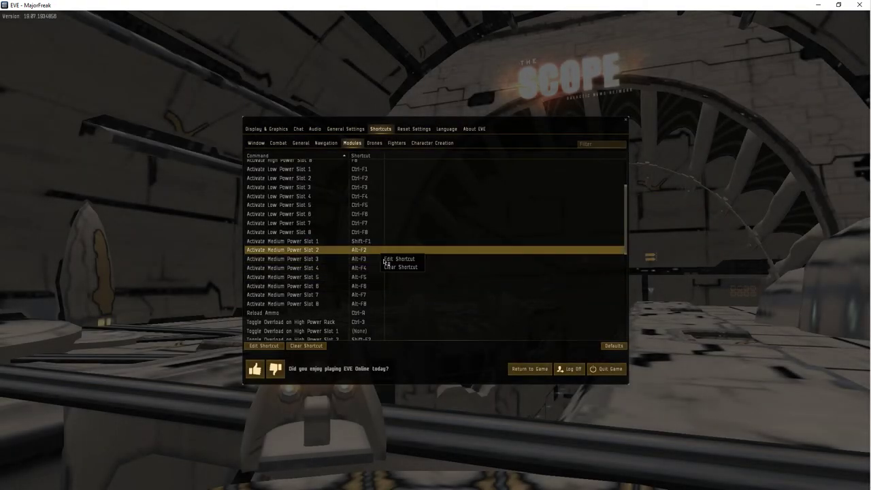
click(399, 262)
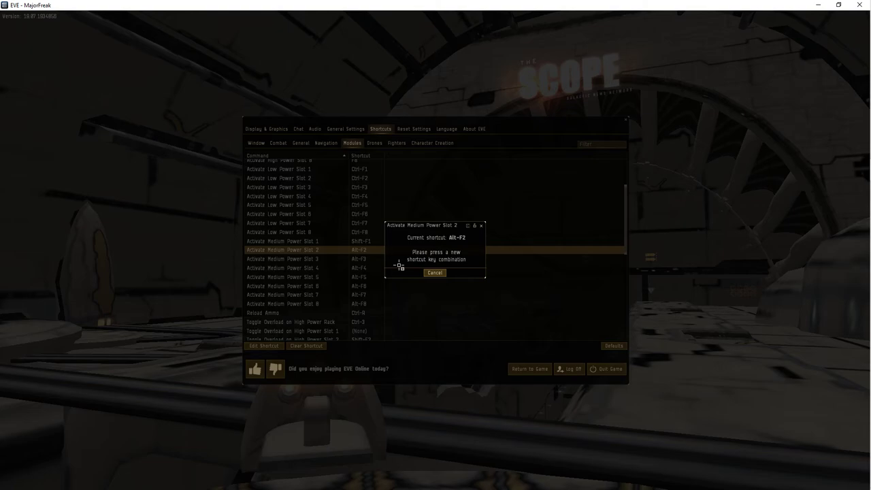
key(shift+F2)
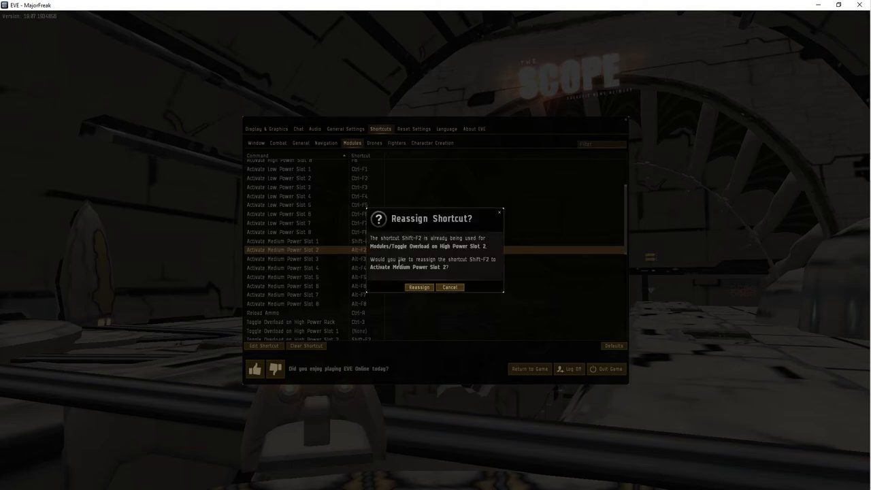
click(419, 287)
right_click(381, 259)
click(393, 270)
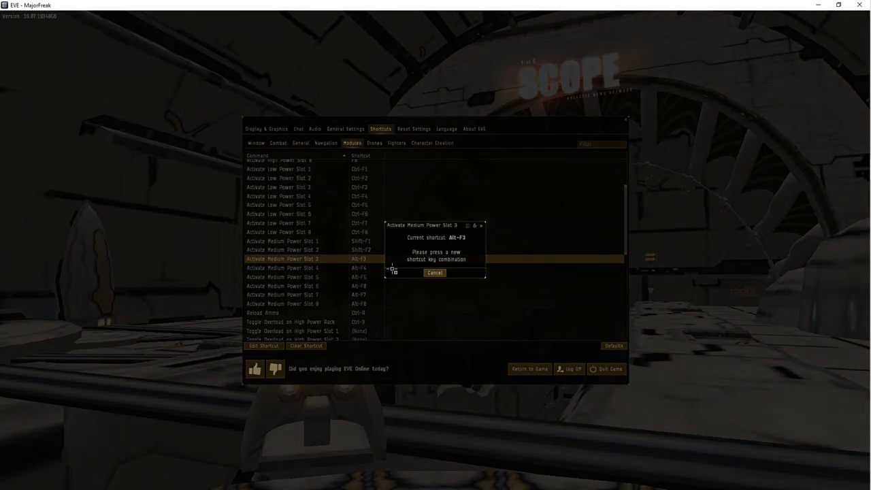
key(shift+F3)
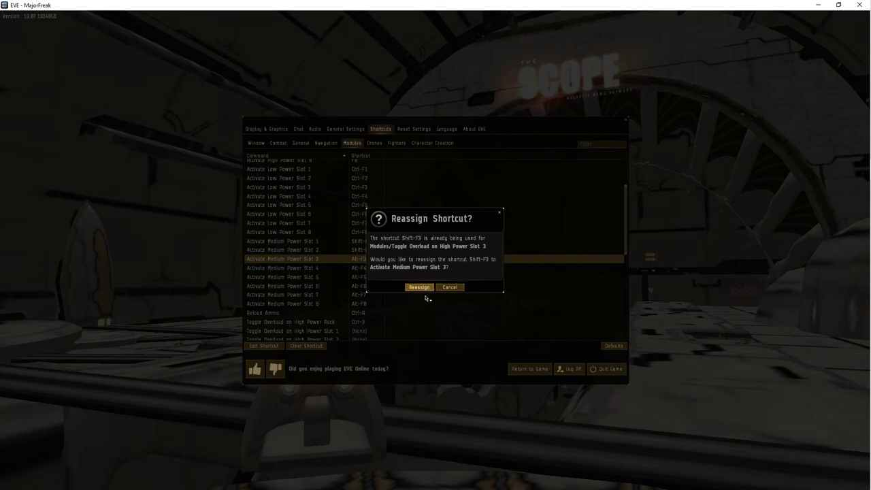
click(419, 287)
Step: Set MajorFreak's Activate Medium Power Slot 4 and 5 shortcuts to Shift-F4 and Shift-F5, accepting each reassignment
right_click(384, 270)
click(393, 278)
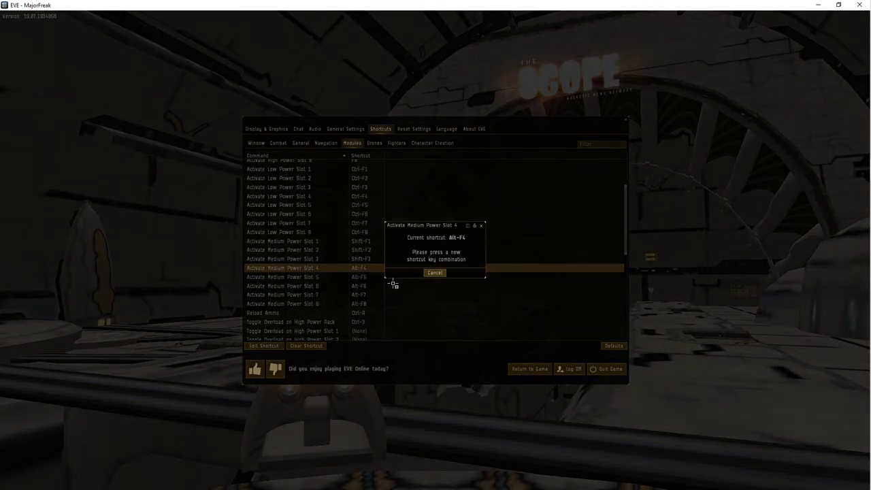
key(shift+F4)
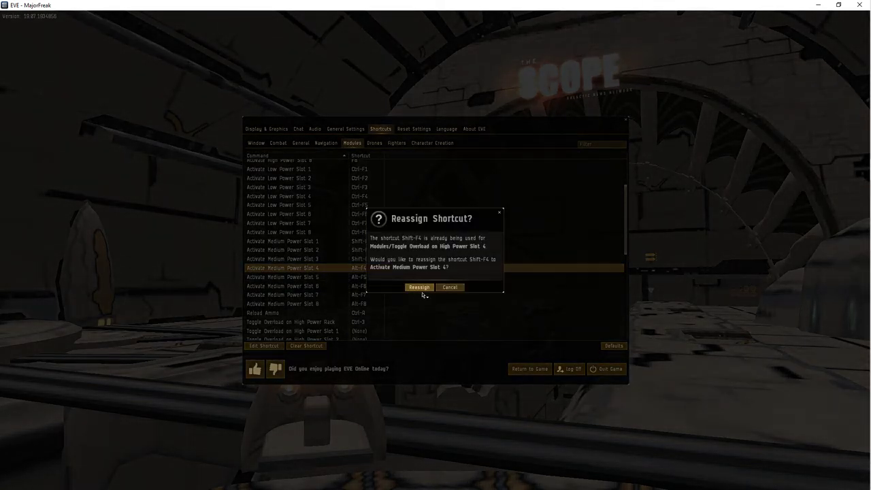
click(419, 287)
right_click(389, 278)
click(400, 284)
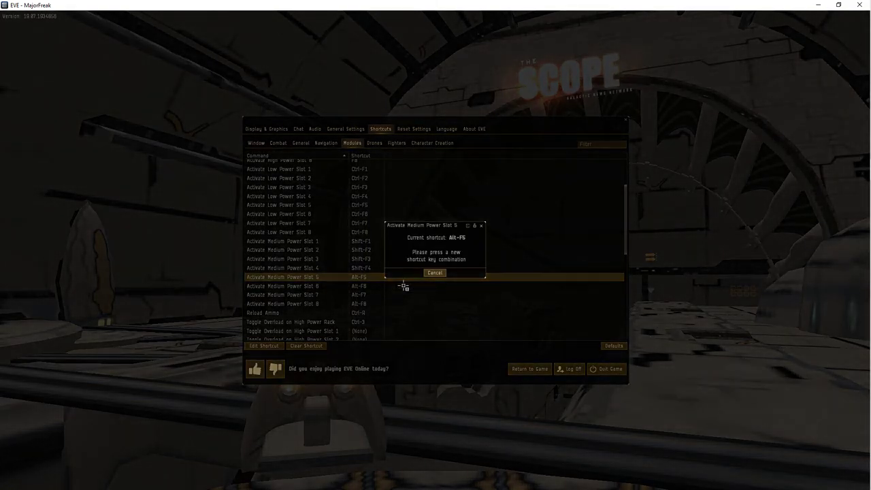
key(shift+F5)
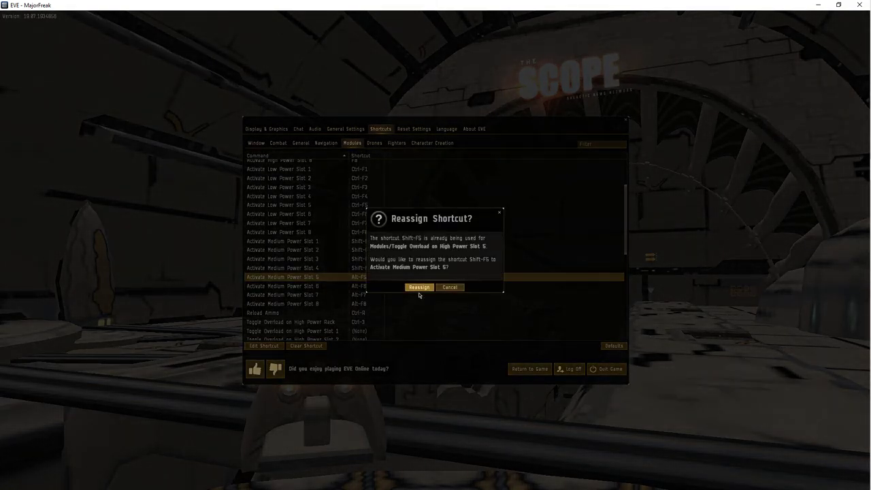
click(418, 287)
Step: Set MajorFreak's Activate Medium Power Slot 6 and 7 shortcuts to Shift-F6 and Shift-F7, accepting each reassignment
right_click(386, 286)
click(398, 296)
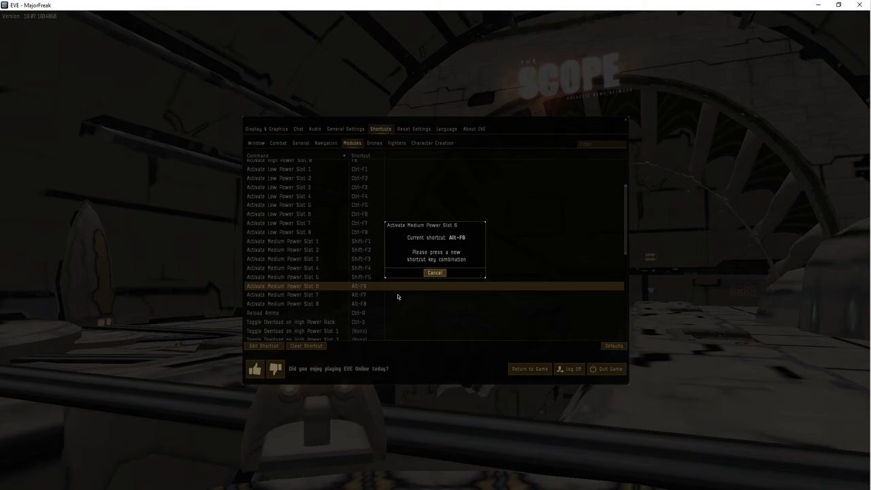
key(shift+F6)
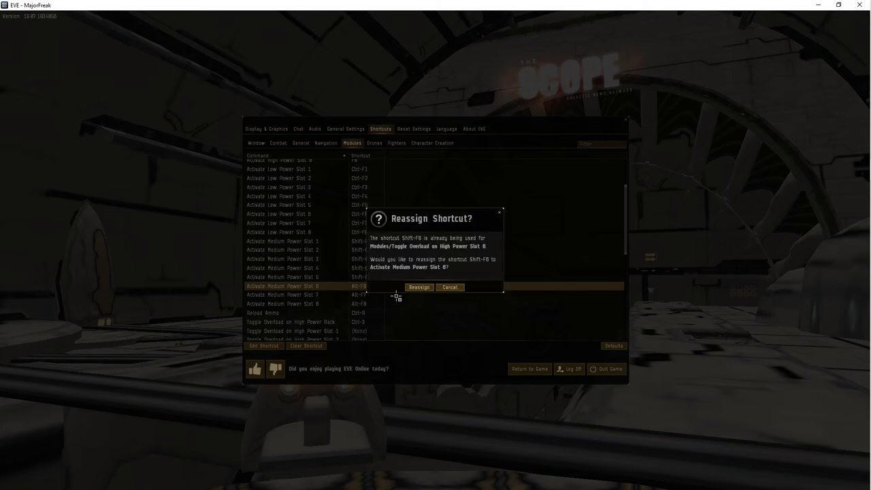
click(420, 287)
right_click(359, 297)
click(368, 308)
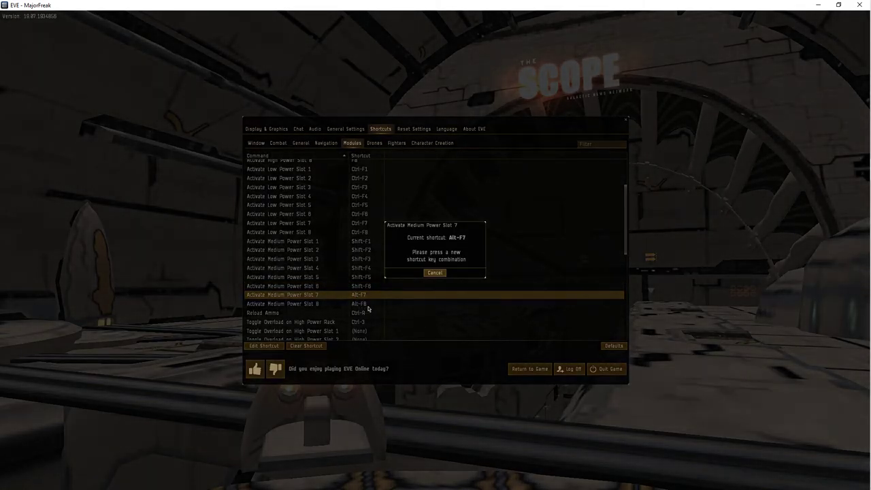
key(shift+F7)
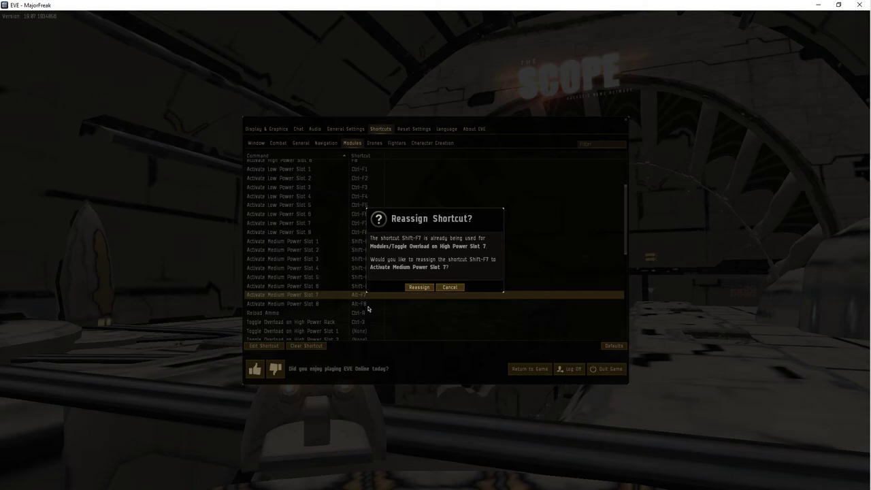
click(419, 287)
Step: Set MajorFreak's Activate Medium Power Slot 8 shortcut to Shift-F8, accepting the reassignment, and return to the game
right_click(381, 303)
click(389, 312)
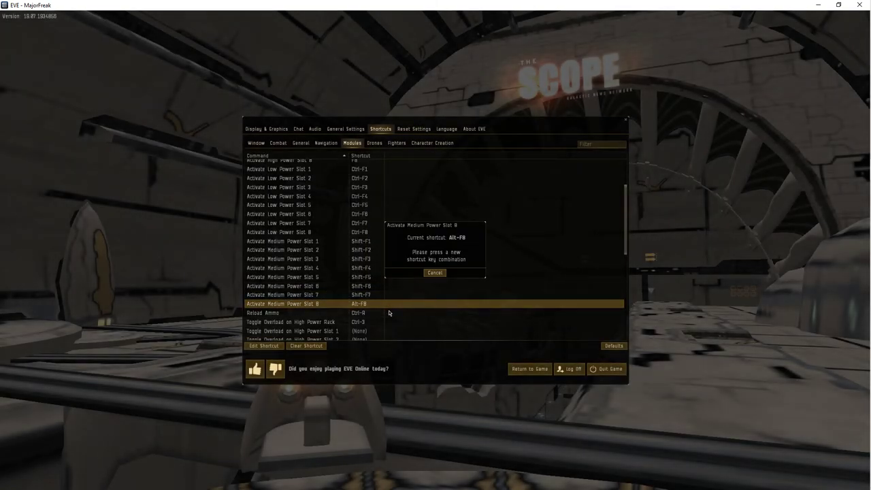
key(shift+F8)
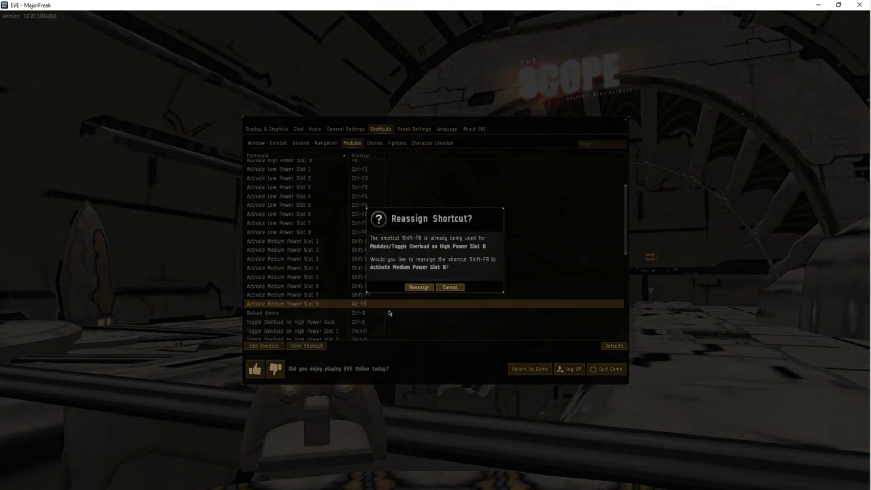
click(419, 287)
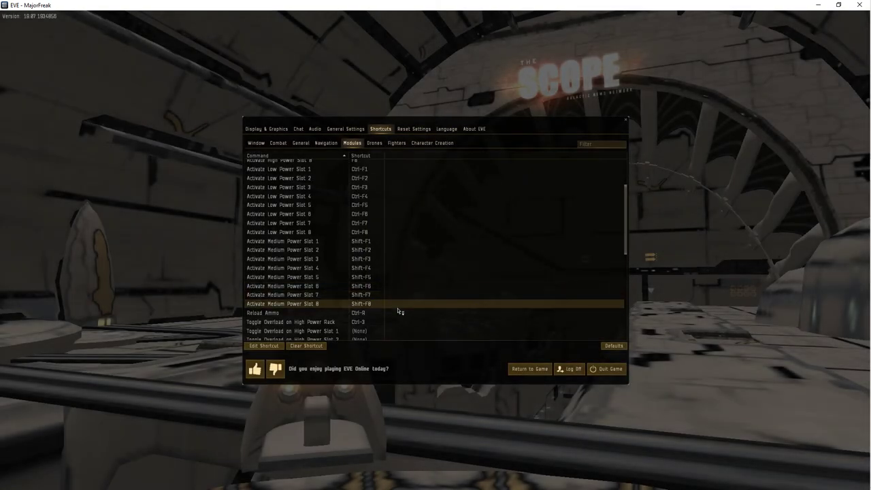
click(538, 373)
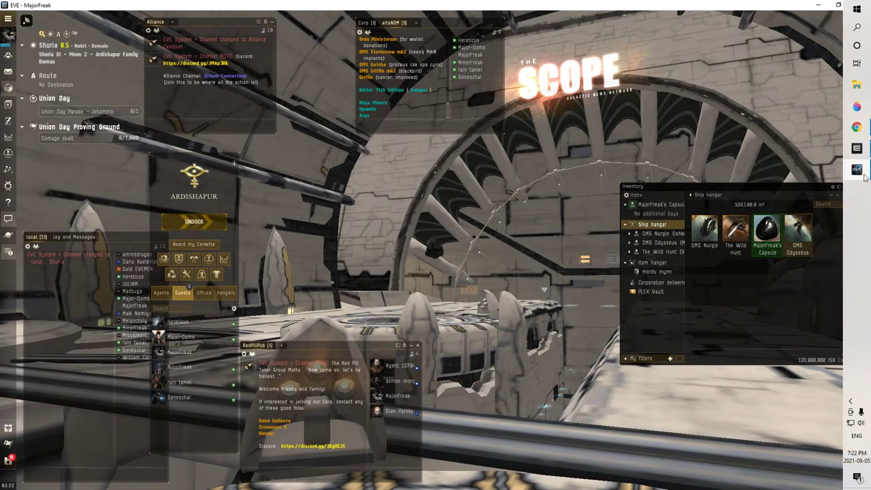
Step: Switch to Hereticus's client and set its Activate Medium Power Slot 1 module shortcut to Shift-F1, accepting the reassignment
mouse_move(864, 175)
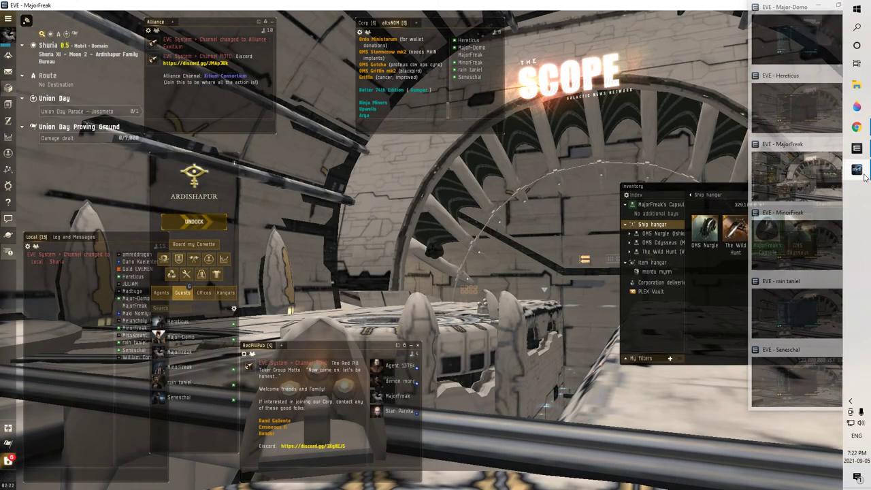
click(789, 114)
click(353, 143)
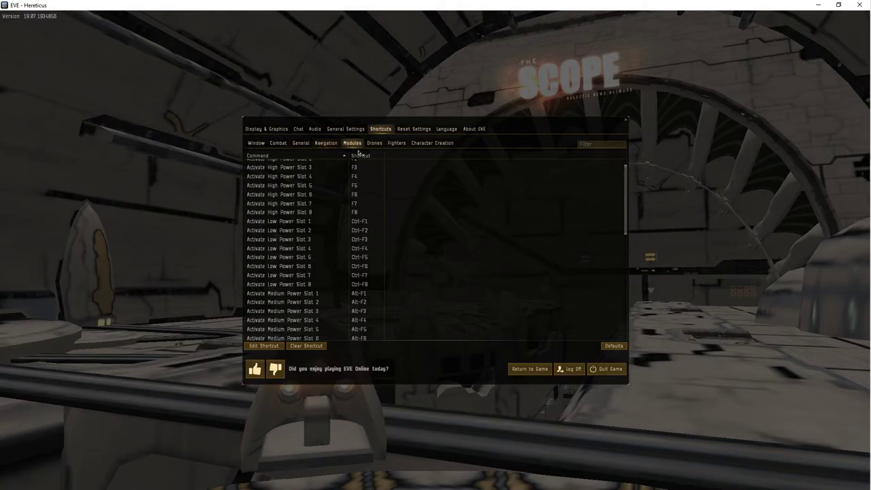
scroll(365, 255, down, 5)
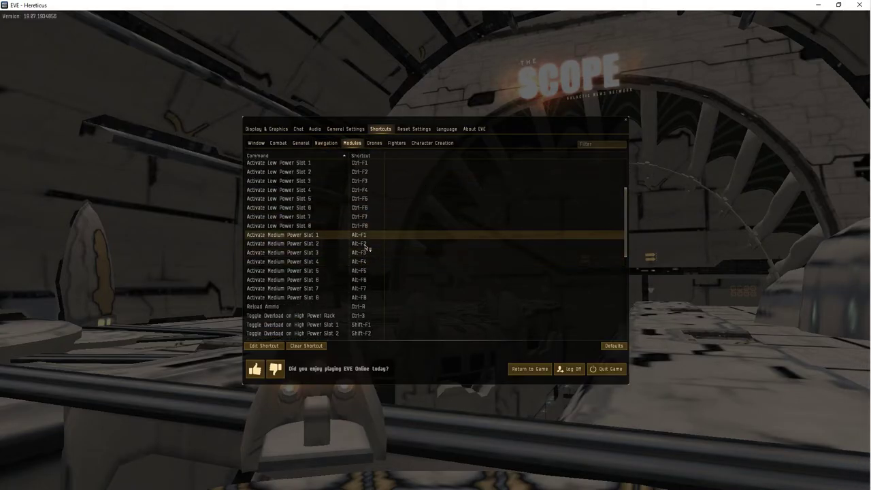
right_click(368, 236)
click(379, 252)
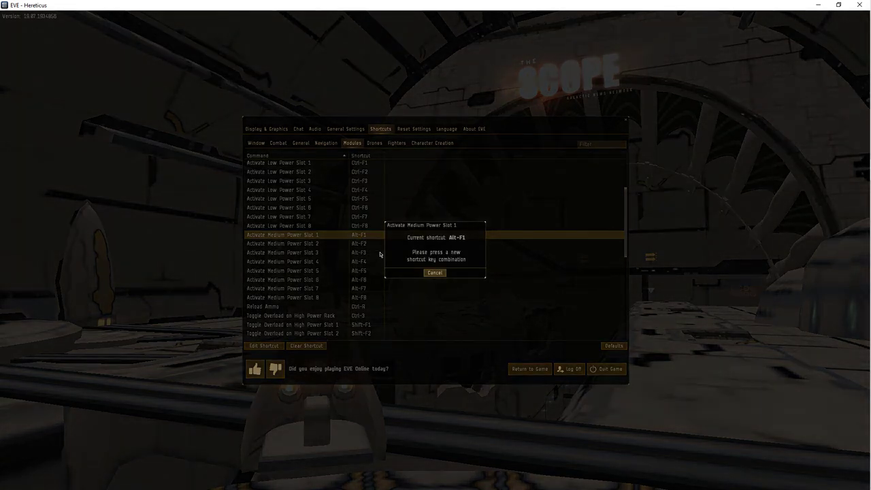
key(shift+F1)
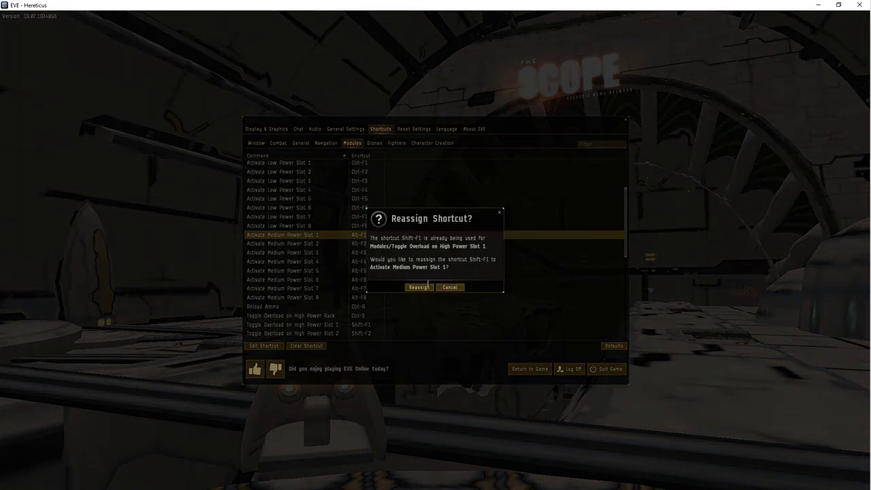
click(419, 287)
Step: Set Hereticus's Activate Medium Power Slot 2 and 3 shortcuts to Shift-F2 and Shift-F3, accepting each reassignment
right_click(369, 244)
click(379, 256)
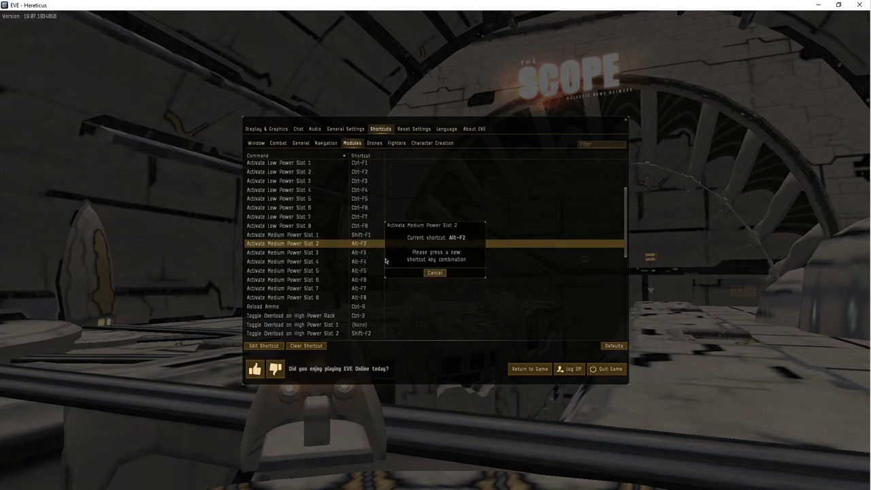
key(shift+F2)
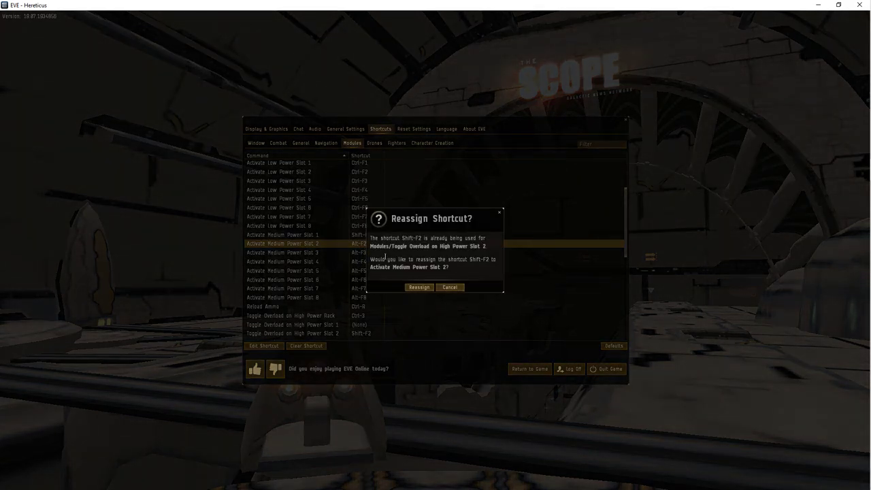
click(428, 288)
right_click(387, 256)
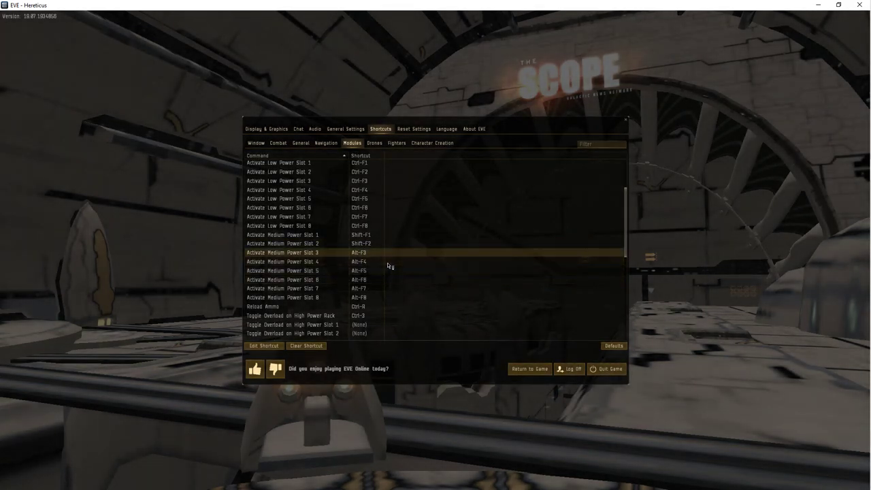
click(403, 261)
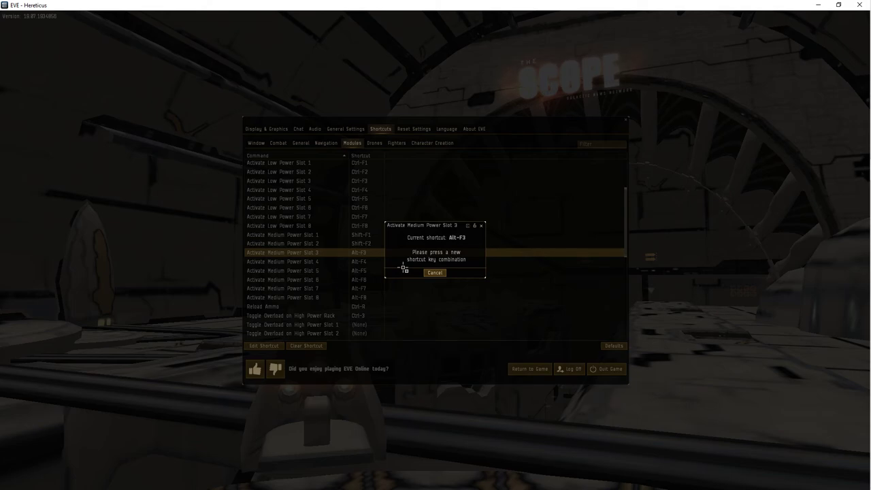
key(shift+F3)
click(427, 289)
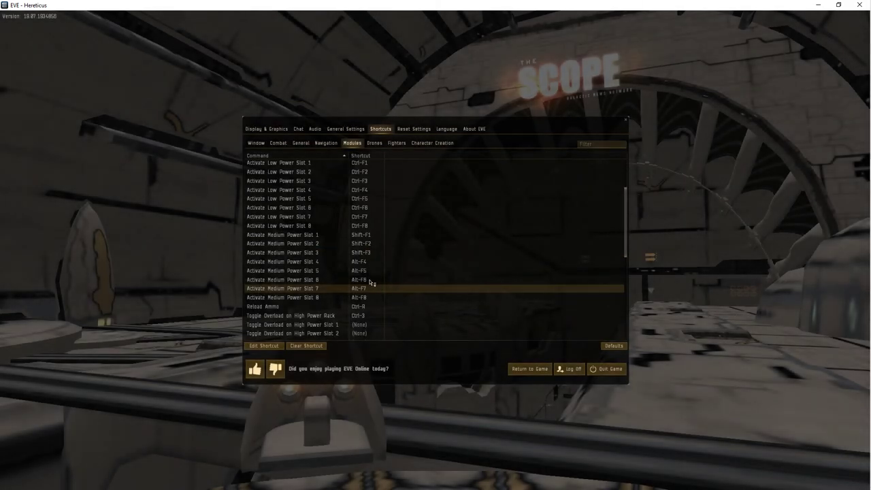
Step: Set Hereticus's Activate Medium Power Slot 4 and 5 shortcuts to Shift-F4 and Shift-F5, accepting each reassignment
right_click(369, 260)
click(385, 265)
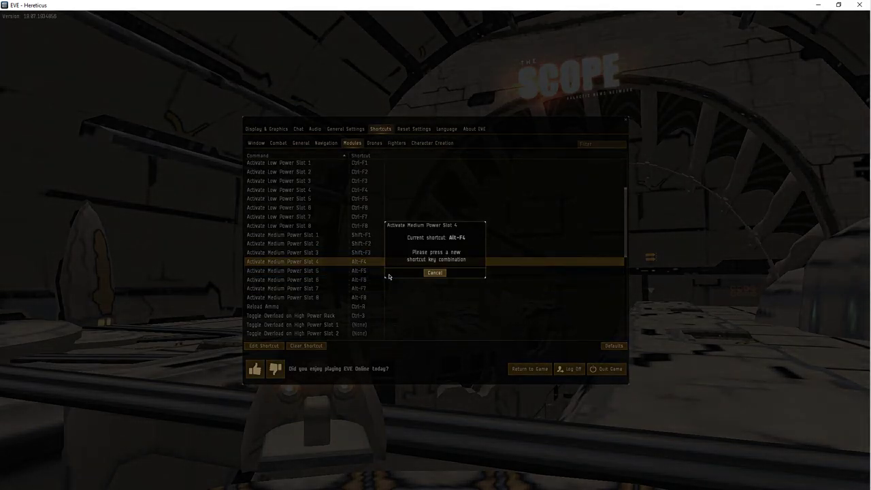
key(shift+F4)
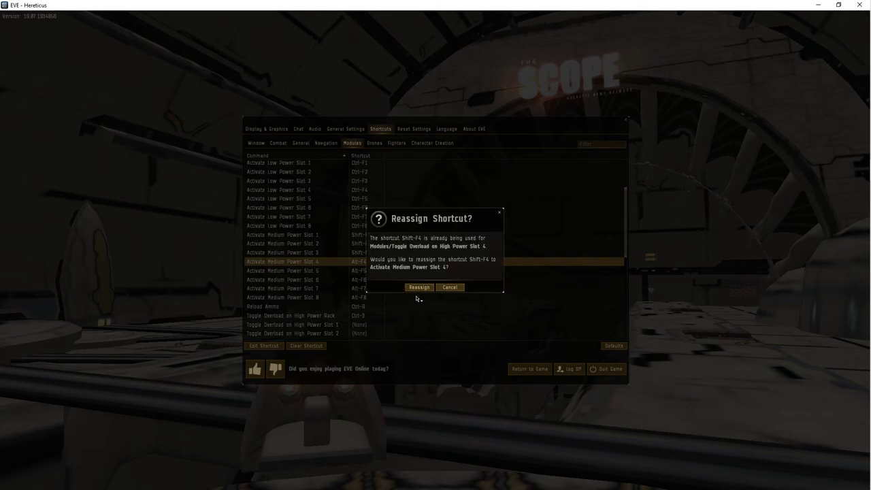
click(419, 287)
right_click(386, 270)
click(402, 276)
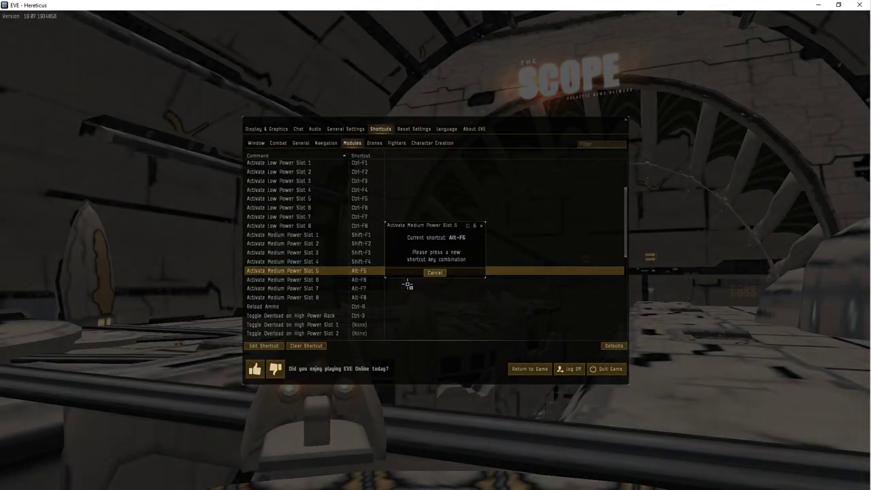
key(shift+F5)
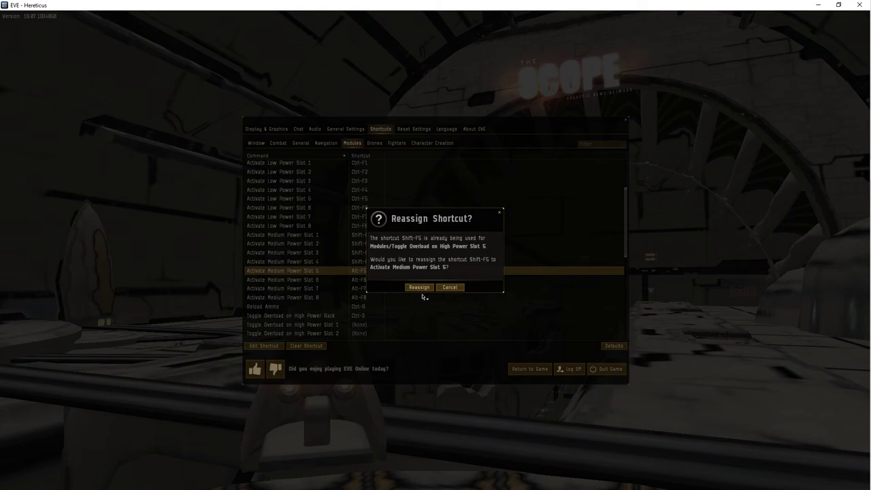
click(419, 287)
Step: Set Hereticus's Activate Medium Power Slot 6 and 7 shortcuts to Shift-F6 and Shift-F7, accepting each reassignment
right_click(382, 280)
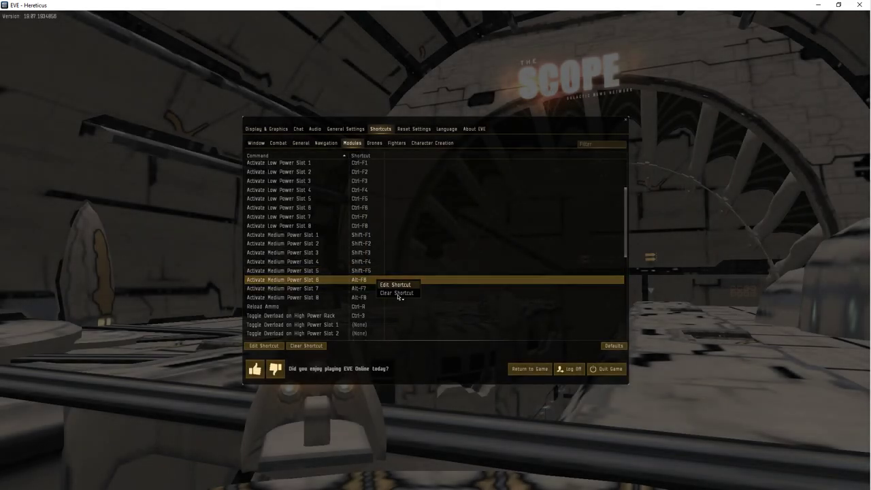
click(395, 285)
key(shift+F6)
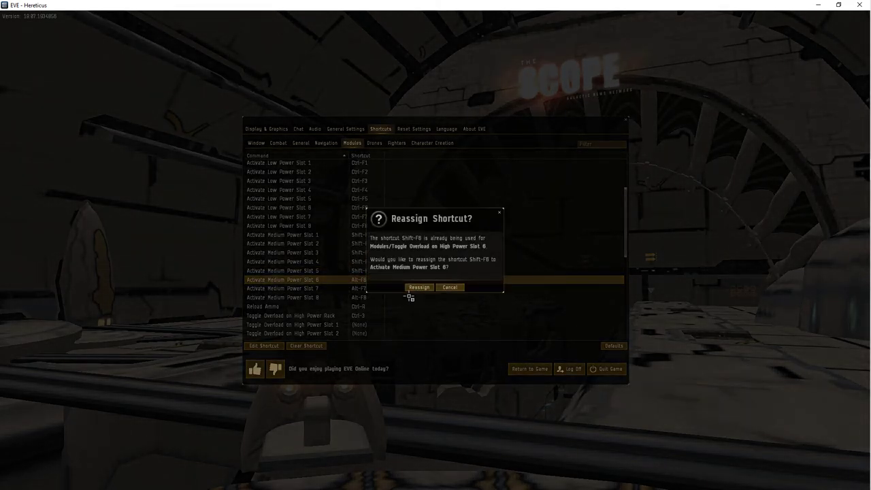
click(418, 286)
right_click(374, 289)
click(381, 293)
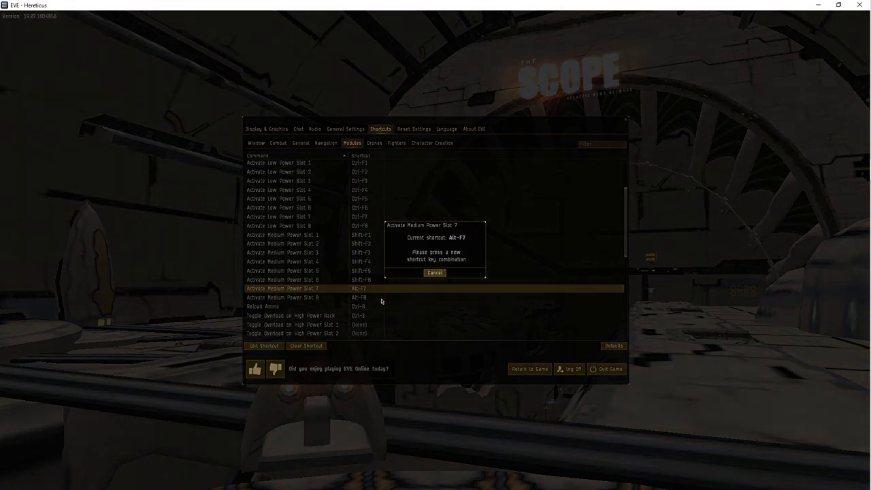
key(shift+F7)
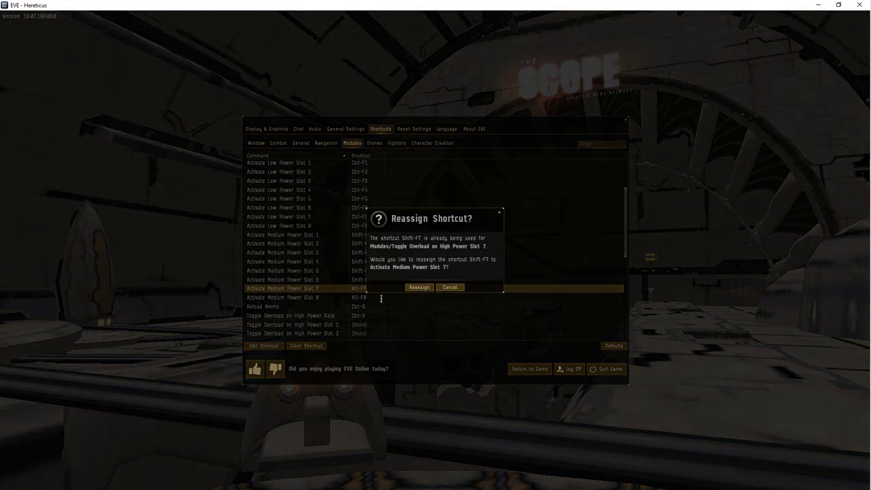
click(425, 288)
Step: Set Hereticus's Activate Medium Power Slot 8 shortcut to Shift-F8, accepting the reassignment, and return to the game
right_click(372, 298)
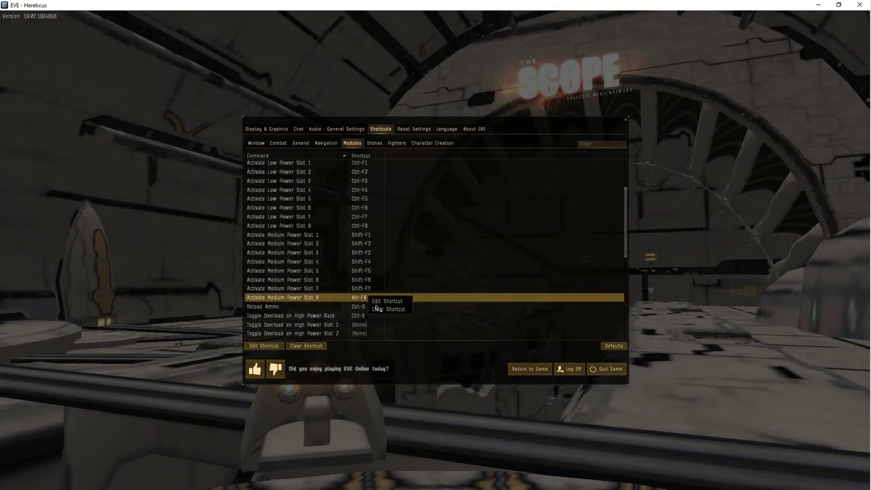
click(381, 303)
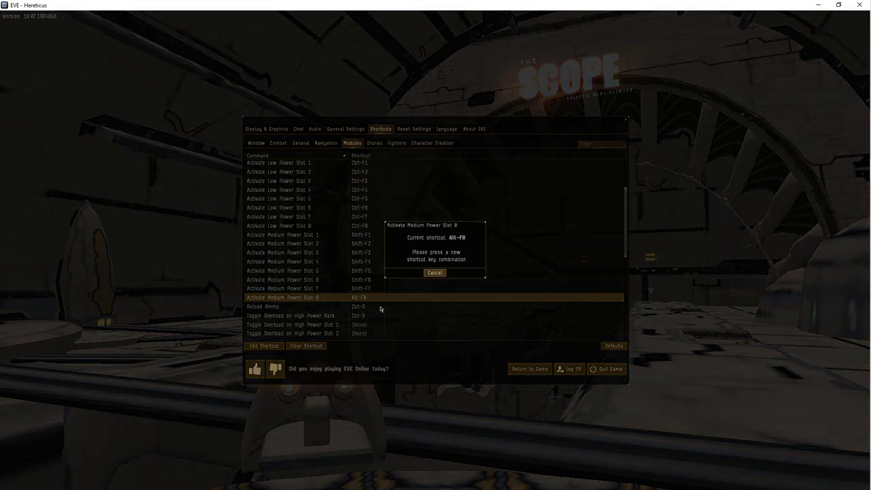
key(shift+F8)
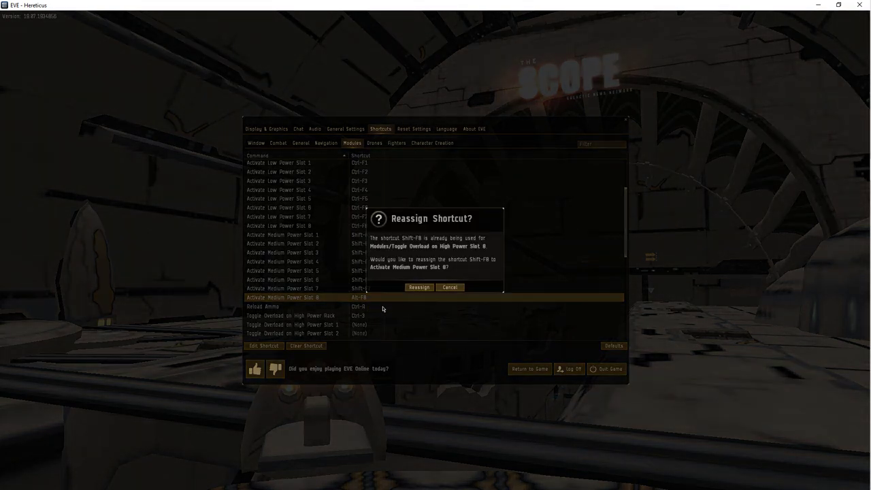
click(420, 288)
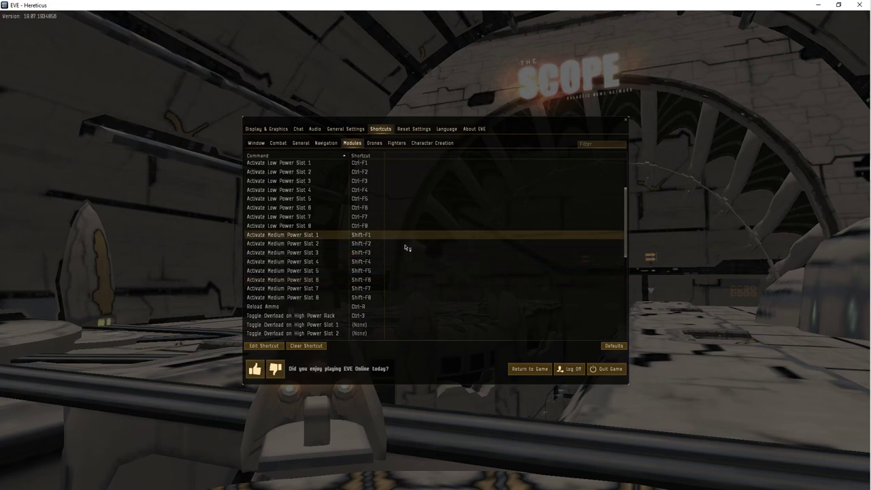
click(530, 369)
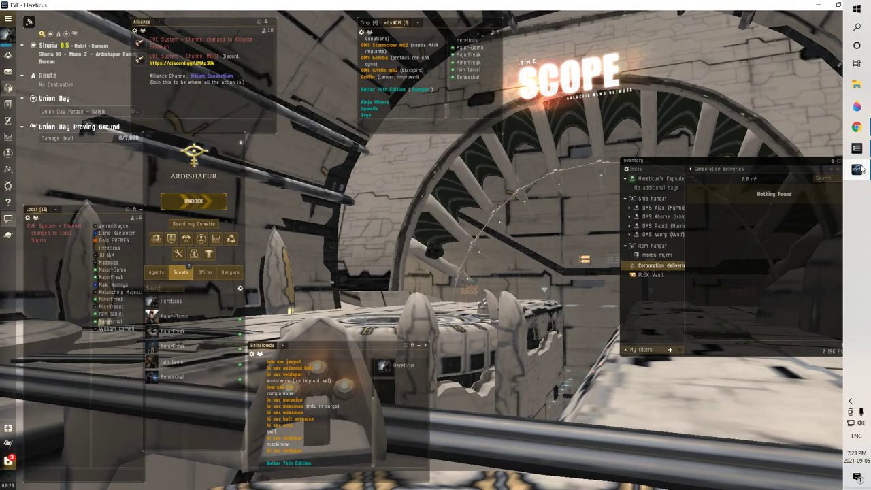
Step: Switch to Major-Domo's client and show the medium power slot commands among its module shortcuts
mouse_move(859, 169)
click(789, 41)
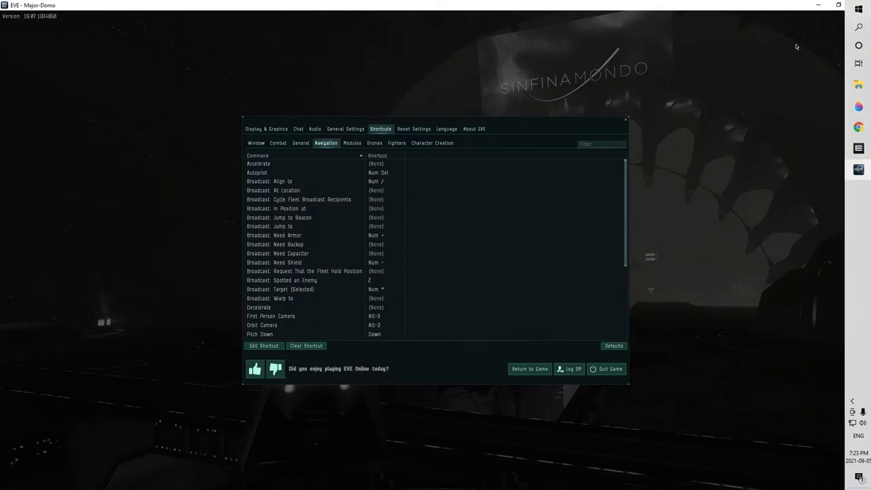
click(359, 144)
scroll(333, 249, down, 5)
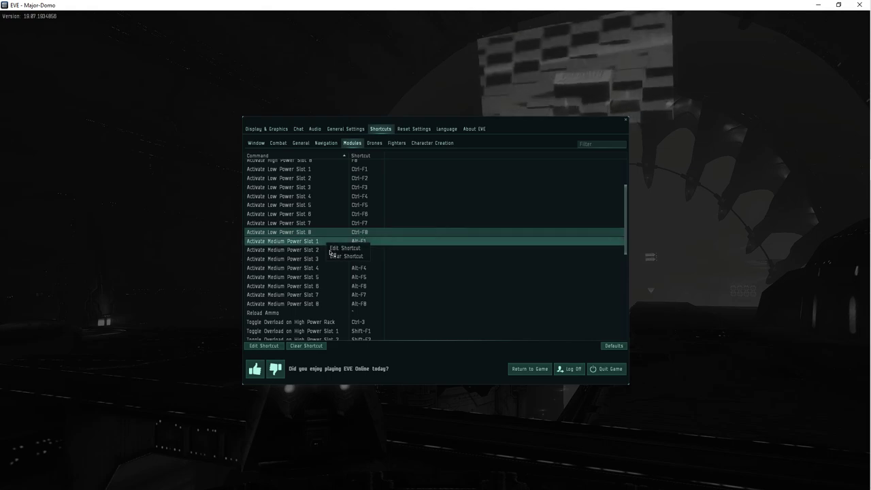
Step: Set Major-Domo's Activate Medium Power Slot 1 shortcut to Shift-F2, accepting the reassignment
double_click(332, 244)
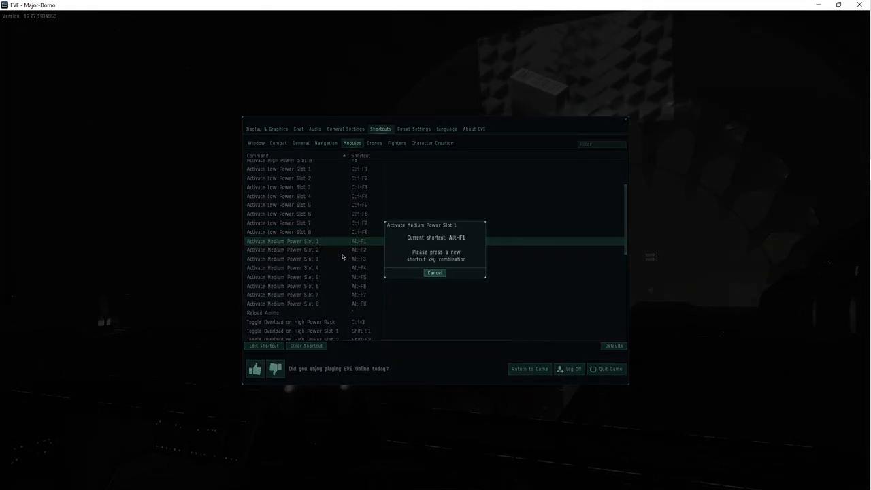
key(shift+F2)
click(418, 288)
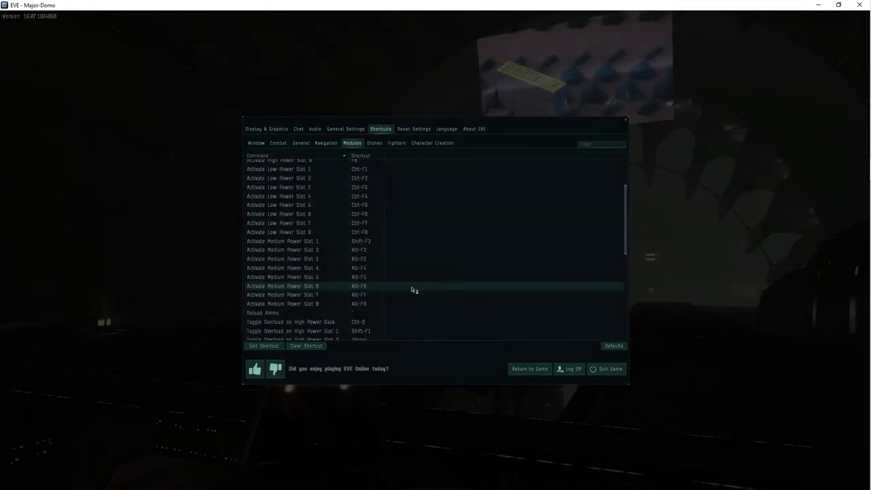
Step: Set Major-Domo's Activate Medium Power Slot 1 shortcut to Shift-F1, accepting the reassignment, and Slot 2 to Shift-F2
double_click(364, 245)
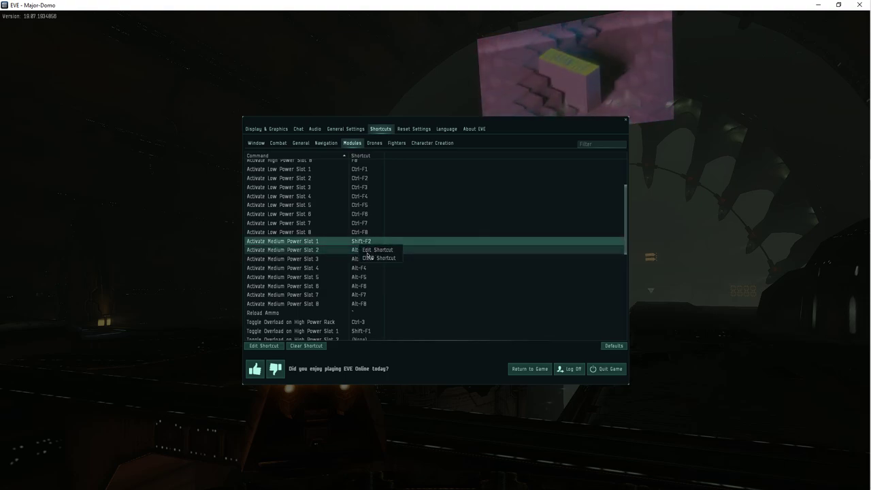
key(shift+F1)
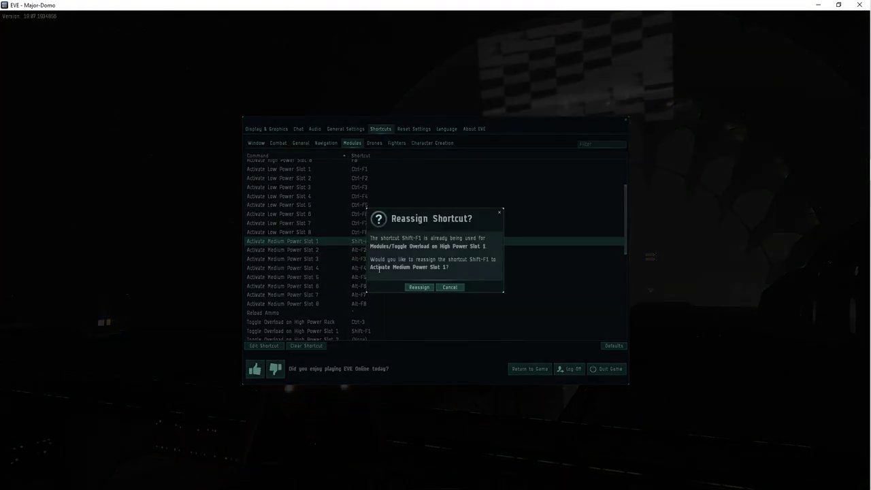
click(420, 288)
right_click(368, 249)
click(379, 251)
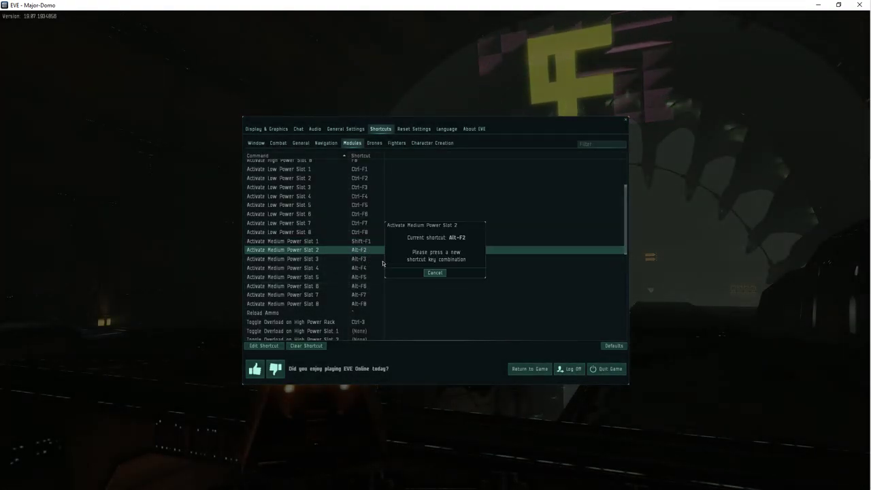
key(shift+F2)
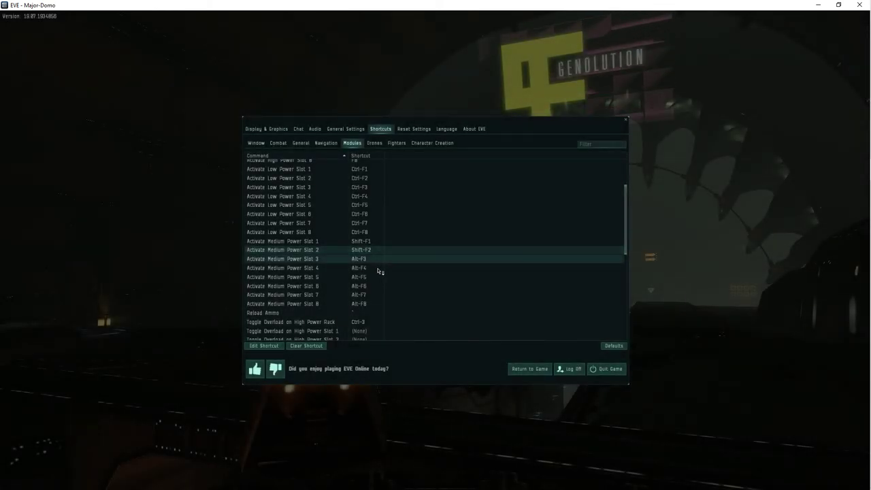
Step: Set Major-Domo's Activate Medium Power Slot 3 and 4 shortcuts to Shift-F3 and Shift-F4, accepting each reassignment
right_click(376, 261)
click(389, 272)
key(shift+F3)
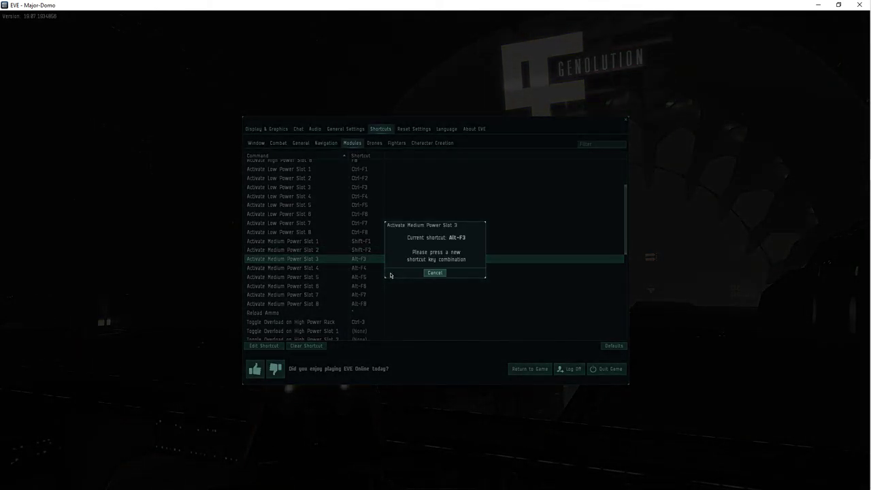
click(422, 288)
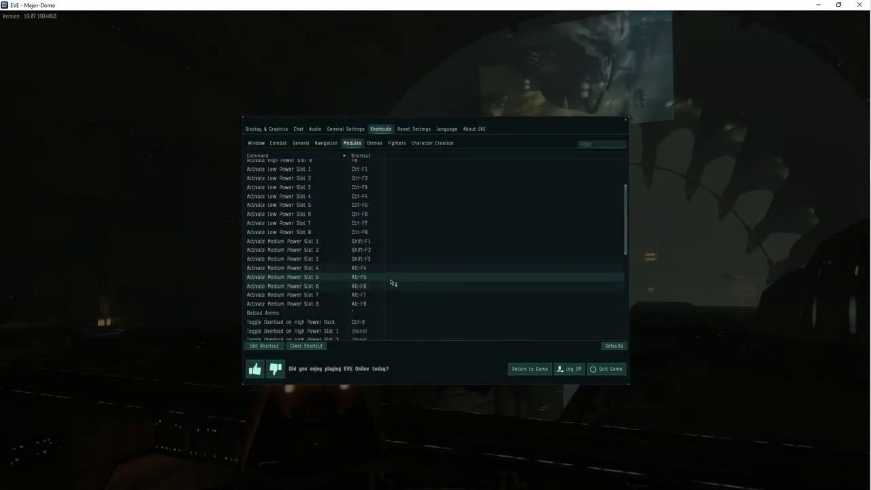
right_click(385, 269)
click(395, 281)
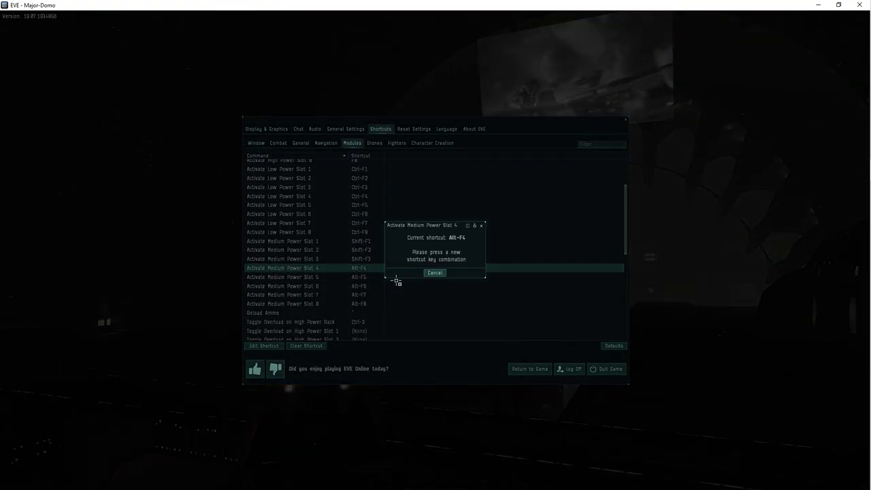
key(shift+F4)
click(418, 287)
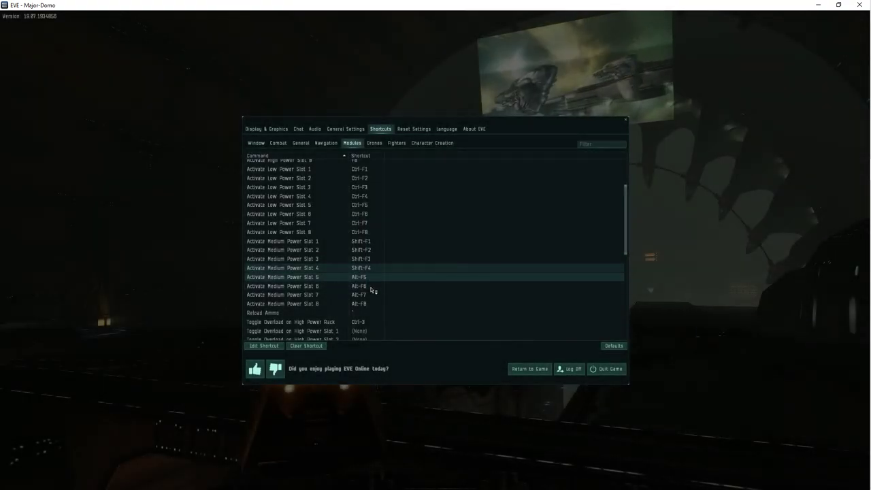
Step: Set Major-Domo's Activate Medium Power Slot 5 and 6 shortcuts to Shift-F5 and Shift-F6, accepting each reassignment
right_click(371, 278)
click(380, 293)
key(shift+F5)
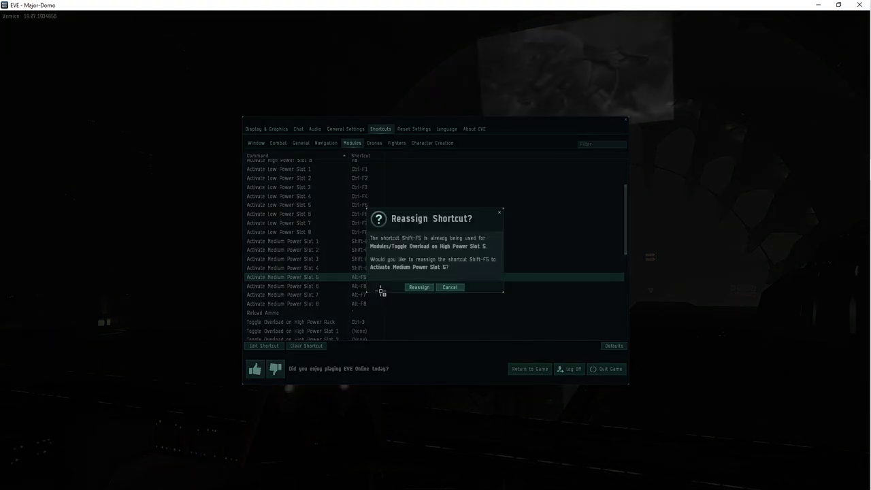
click(419, 287)
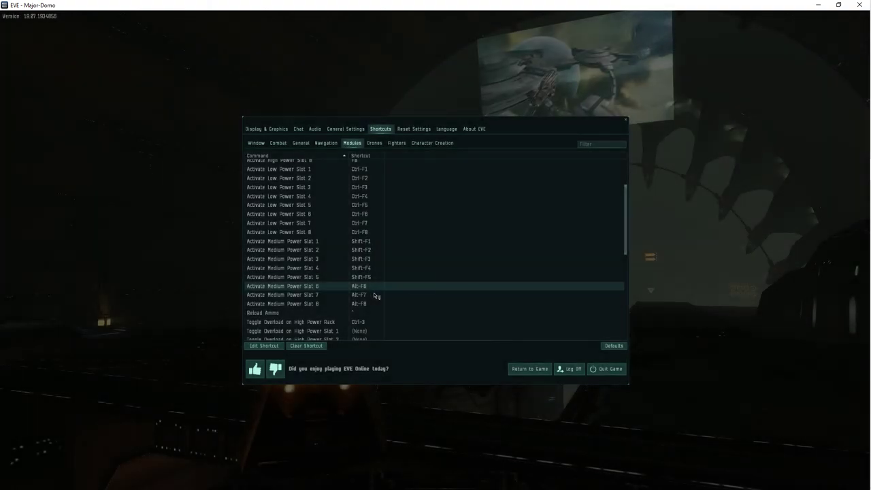
right_click(378, 286)
click(388, 297)
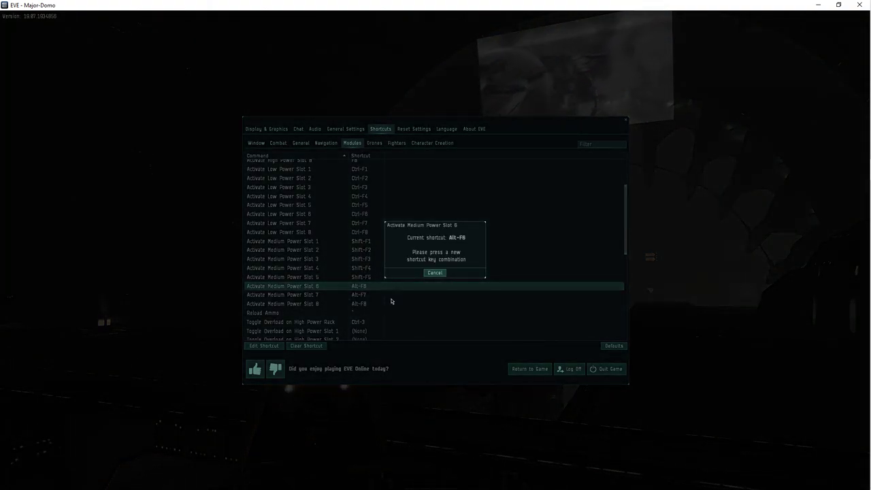
key(shift+F6)
click(418, 287)
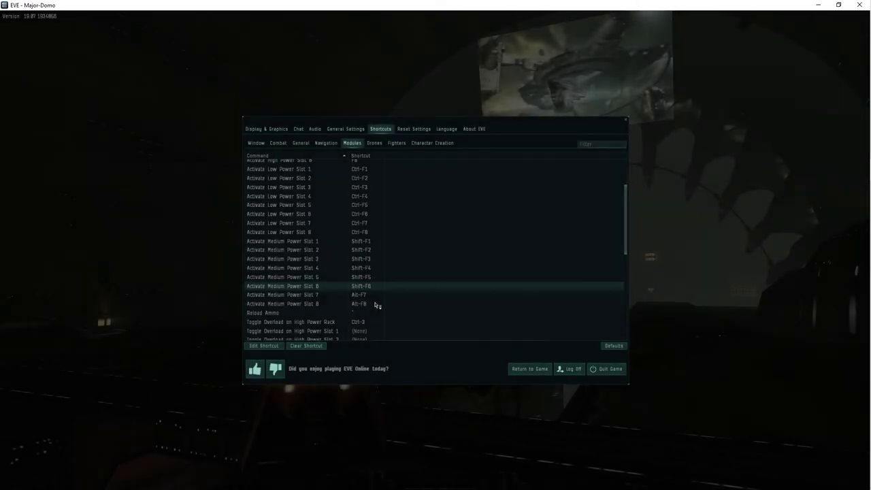
Step: Set Major-Domo's Activate Medium Power Slot 7 and 8 shortcuts to Shift-F7 and Shift-F8, accepting each reassignment, and return to the game
right_click(379, 295)
click(386, 304)
key(shift+F7)
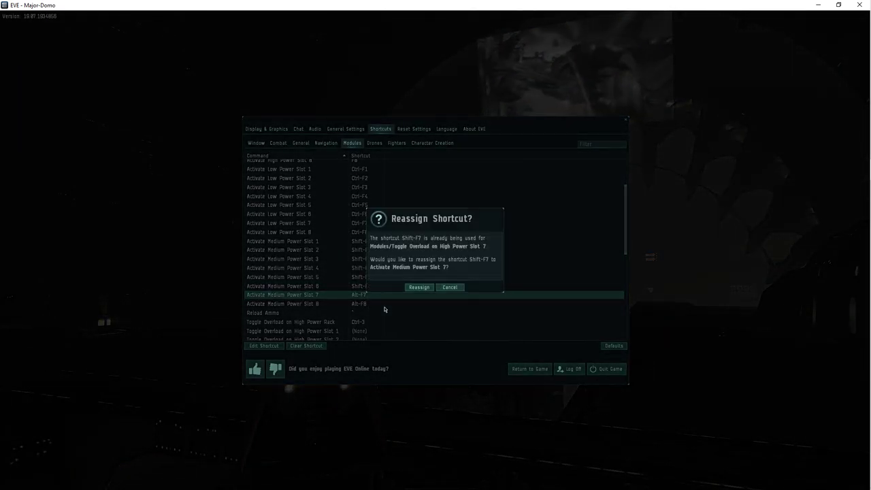
click(419, 287)
right_click(368, 304)
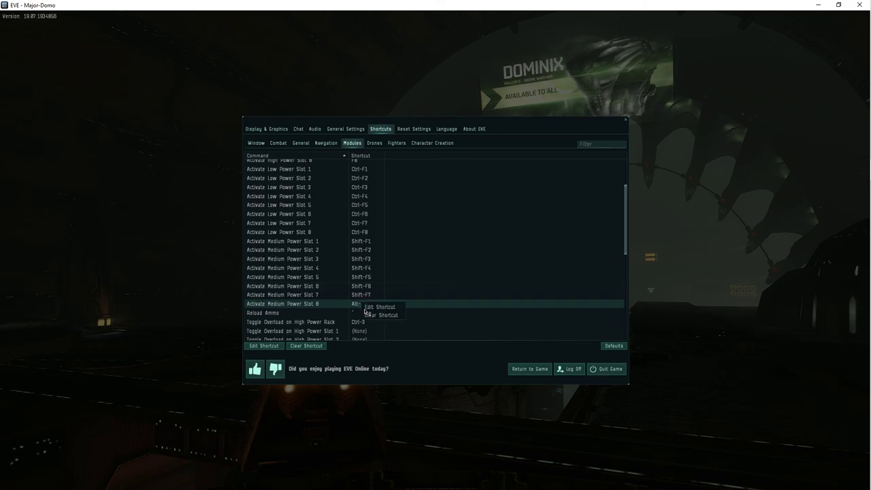
click(373, 313)
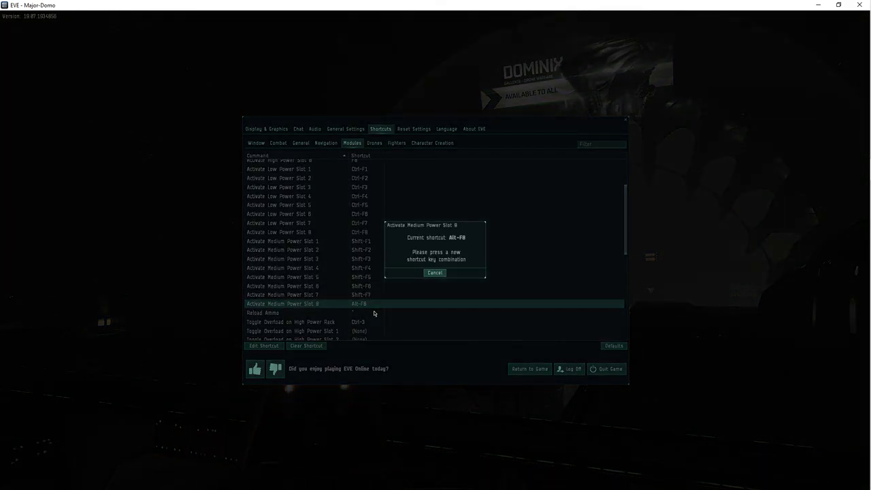
key(shift+F8)
click(418, 287)
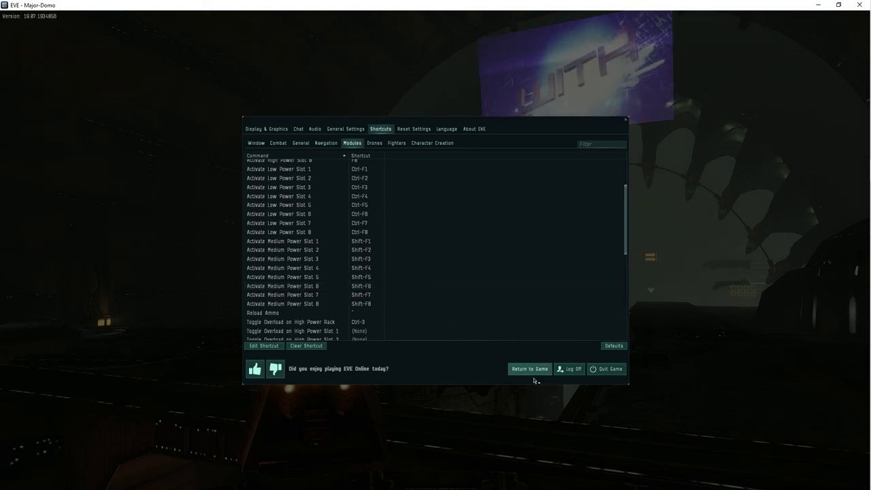
click(529, 369)
Step: Switch to MinorFreak's client and close its settings to return to the game
mouse_move(863, 145)
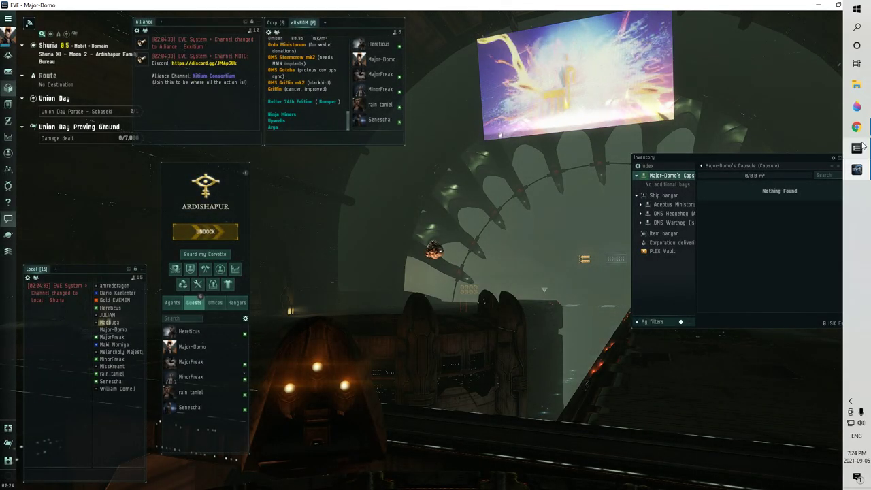
mouse_move(856, 169)
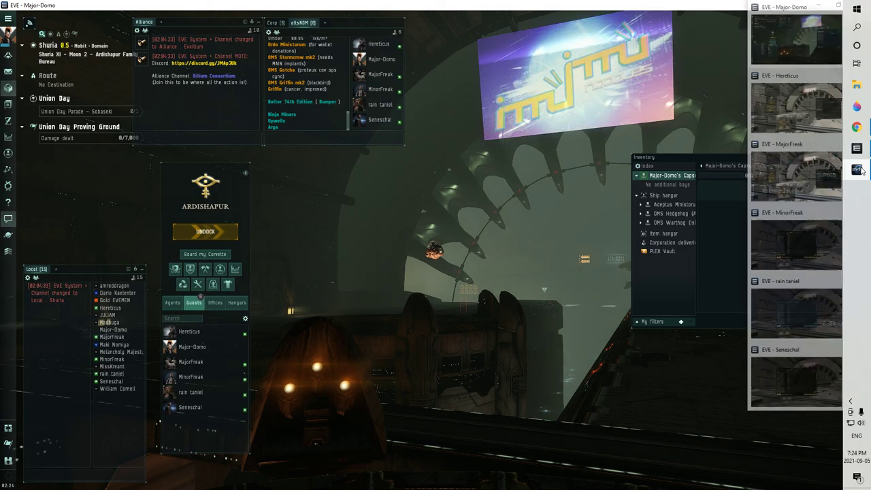
click(807, 110)
mouse_move(856, 171)
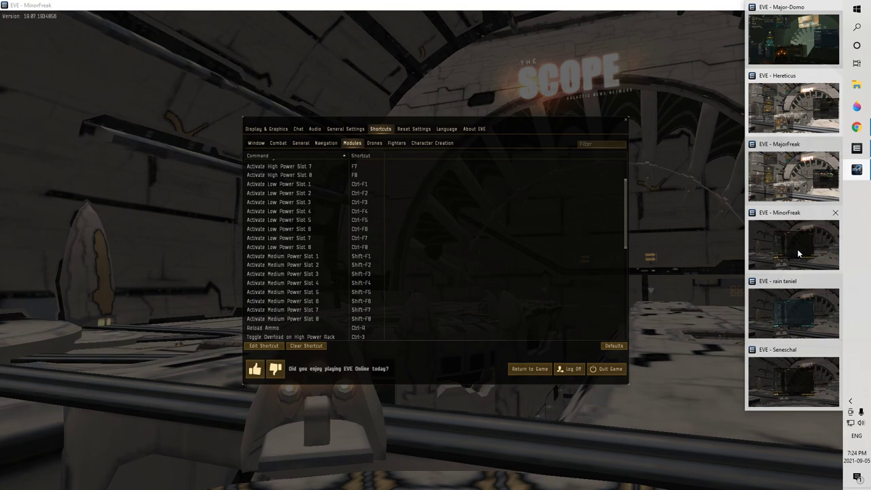
click(797, 248)
click(529, 369)
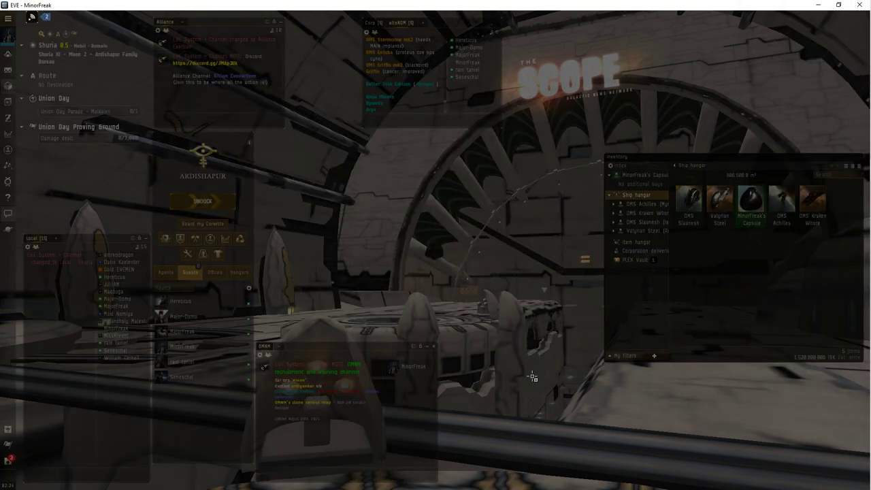
Step: Close the settings in the rain taniel and Seneschal clients, and switch back to Major-Domo's client
mouse_move(857, 173)
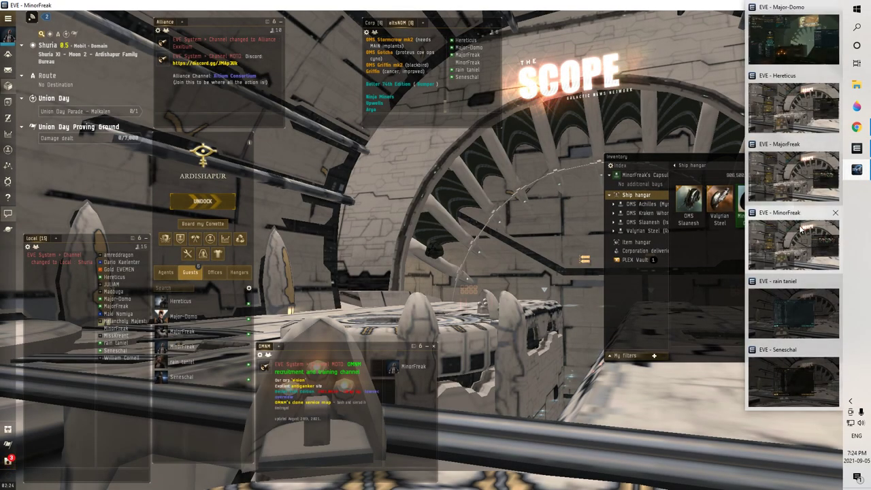
click(788, 314)
click(530, 370)
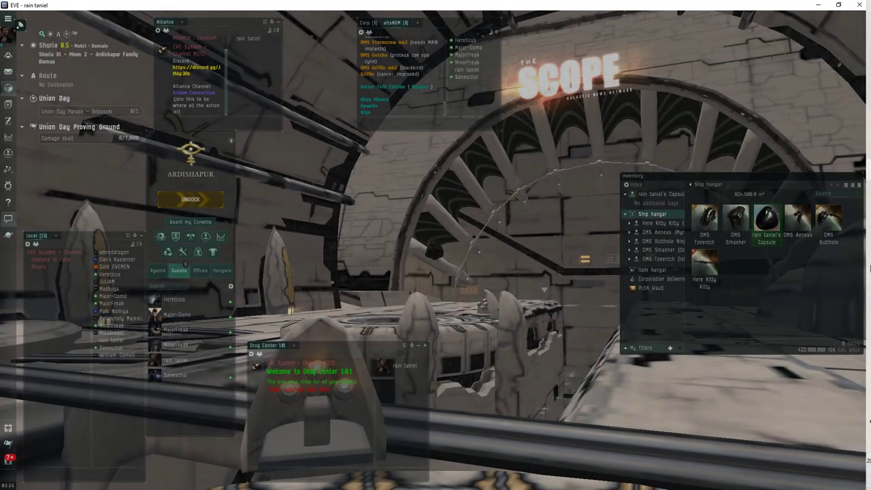
mouse_move(858, 174)
click(803, 375)
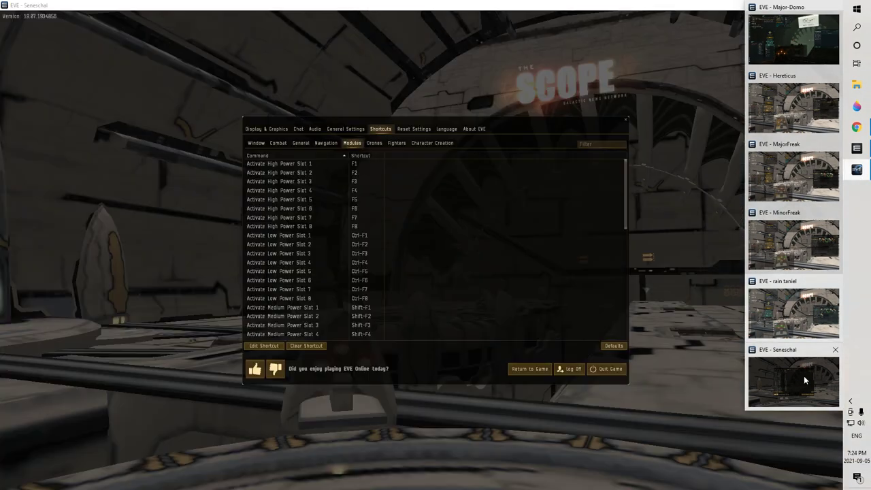
click(536, 370)
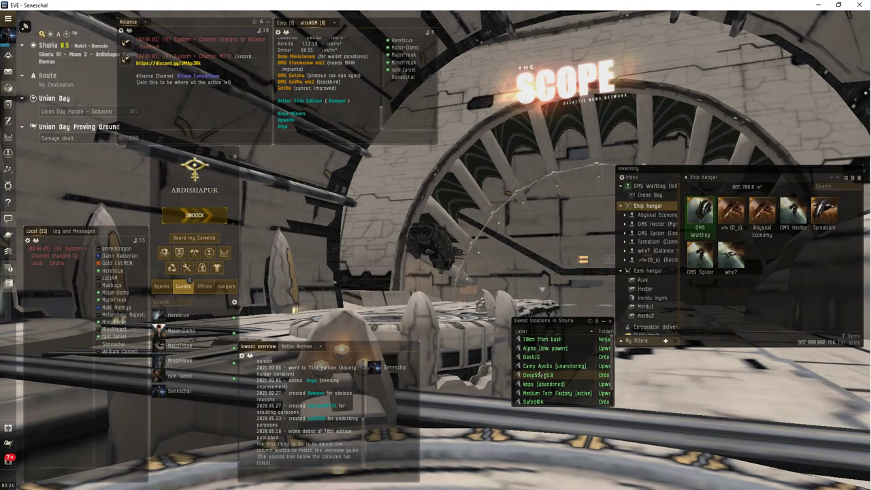
mouse_move(858, 172)
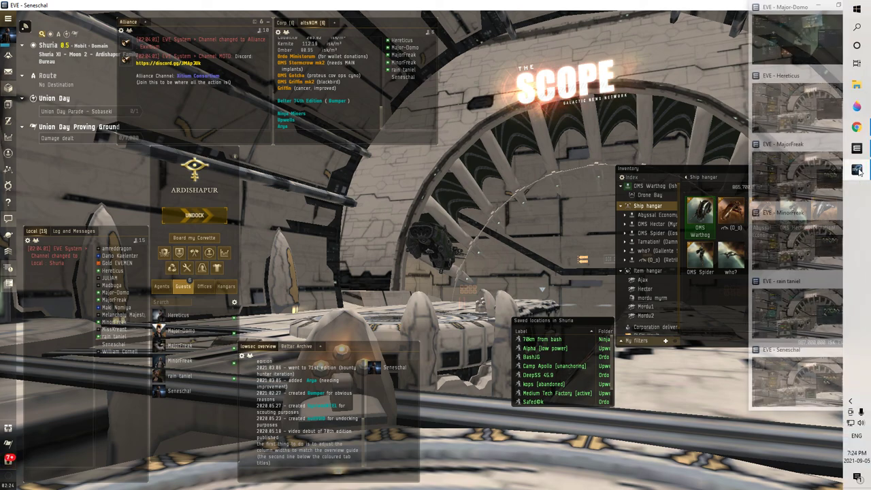
click(787, 47)
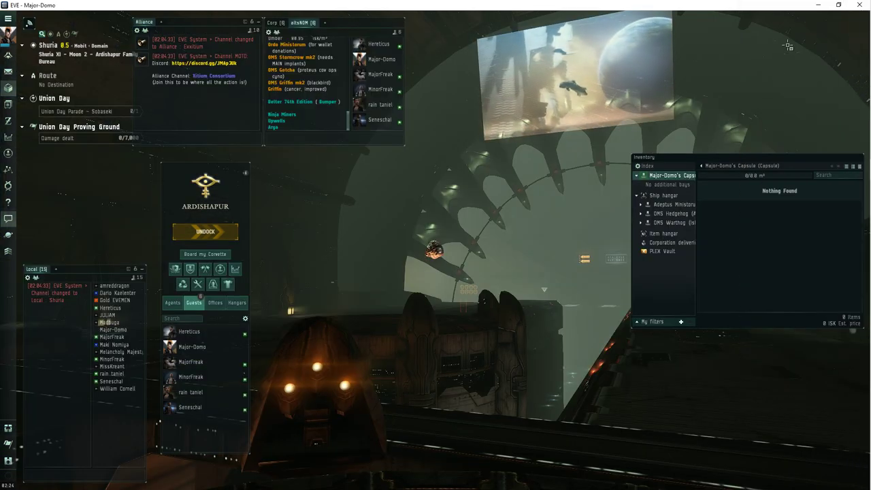